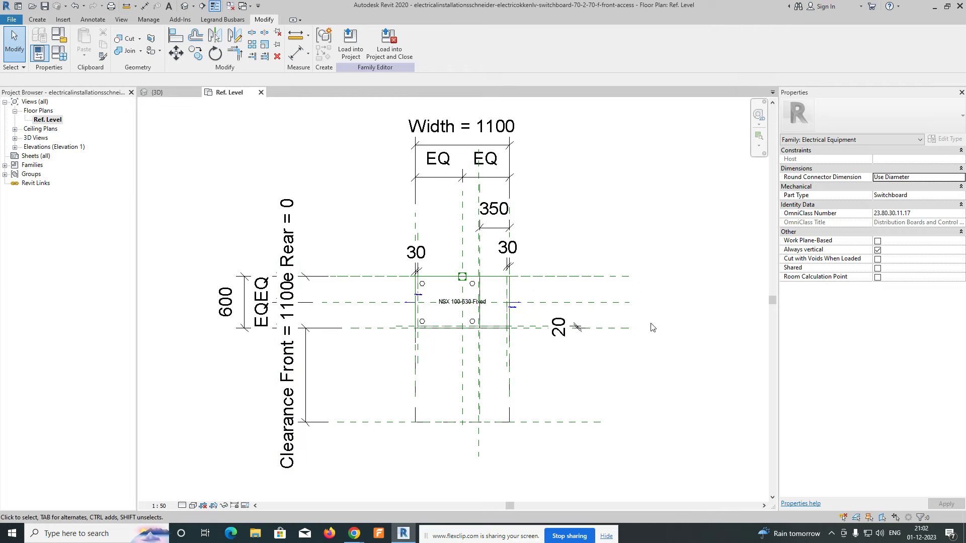
Close the open floor plan and 3D views of the electrical switchboard family
{"action": "left_click", "coordinate": [261, 92]}
{"action": "left_click", "coordinate": [196, 93]}
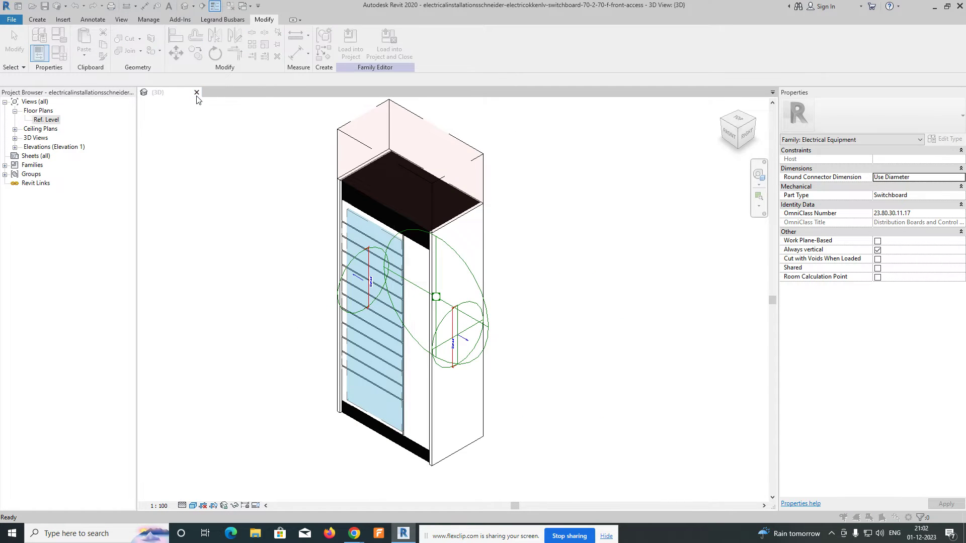
{"action": "left_click", "coordinate": [504, 273]}
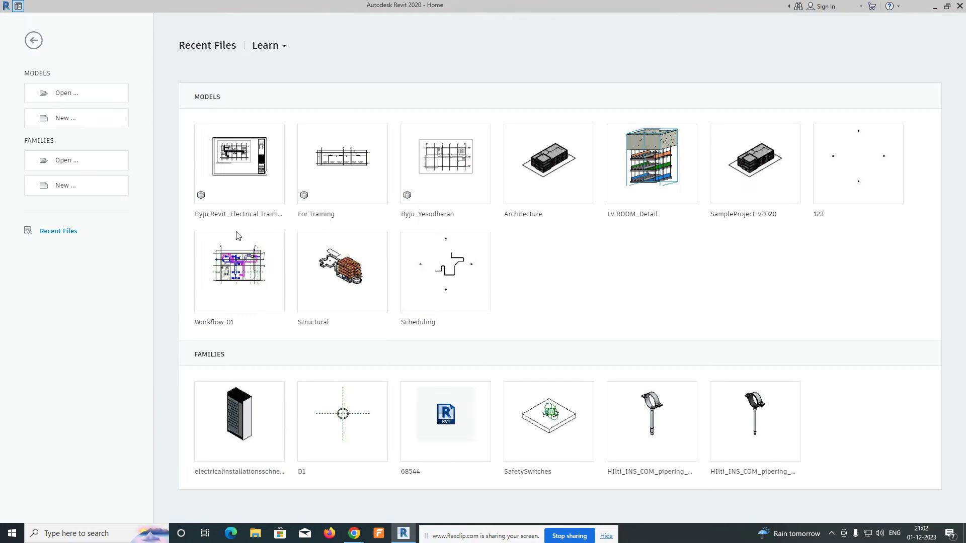
Create a new family from the Metric Electrical Equipment template
{"action": "left_click", "coordinate": [63, 187]}
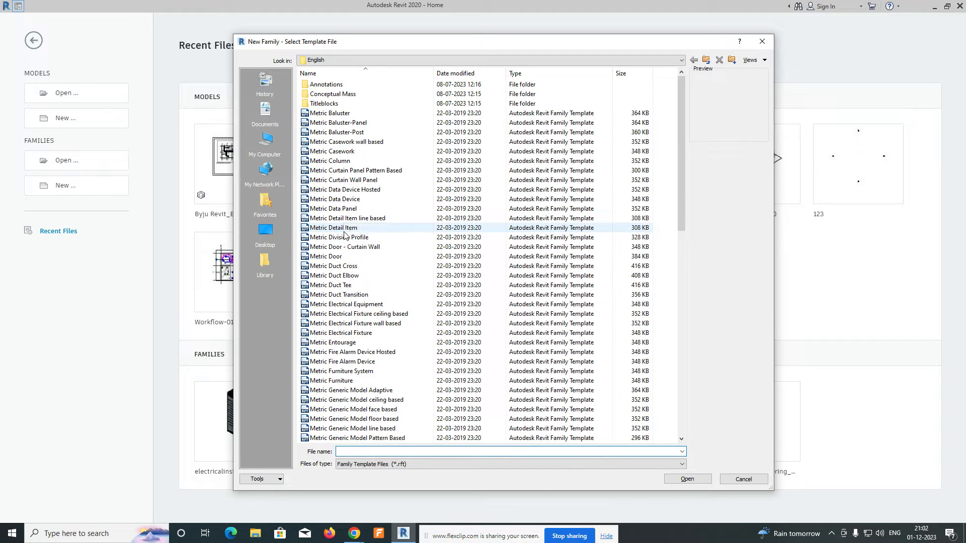
{"action": "scroll", "coordinate": [344, 235], "scroll_direction": "down", "scroll_amount": 2}
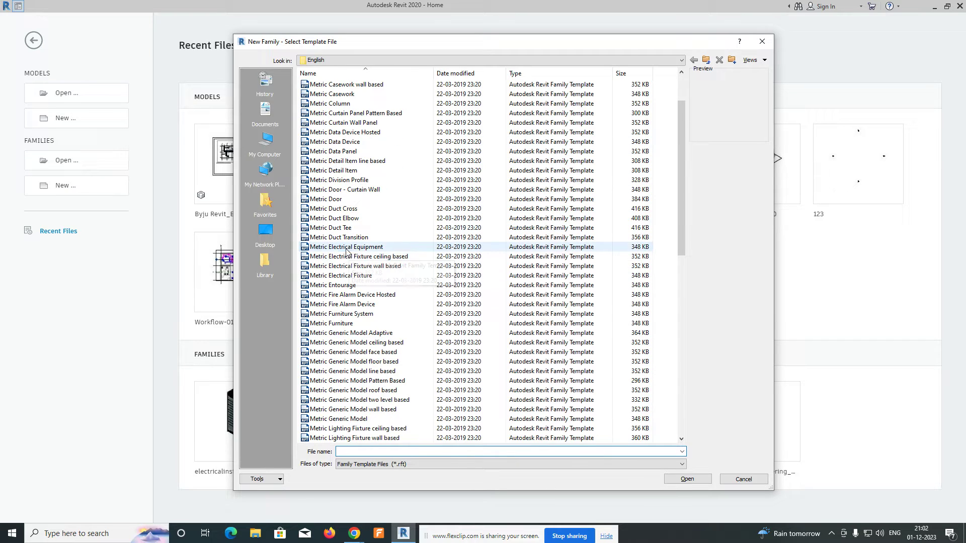
{"action": "left_click", "coordinate": [346, 247]}
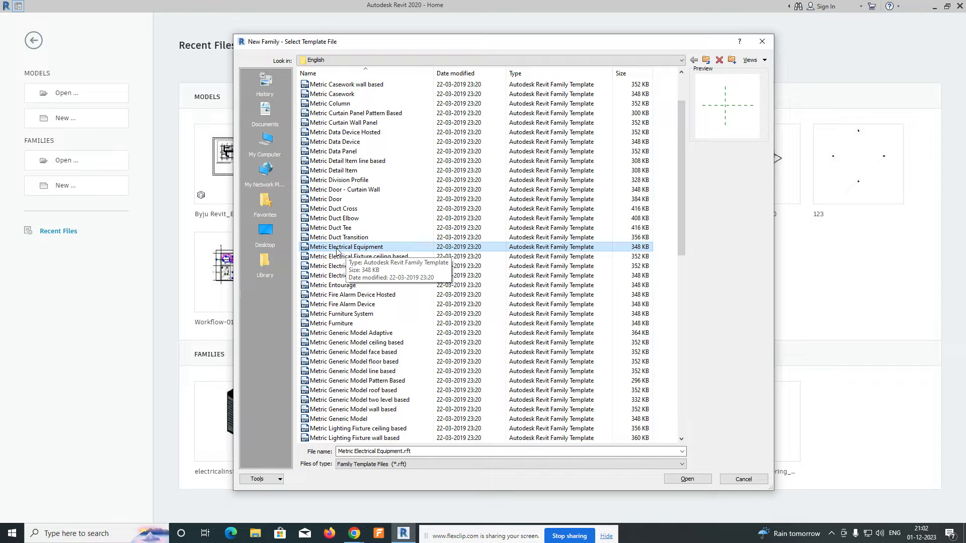
{"action": "left_click", "coordinate": [333, 250]}
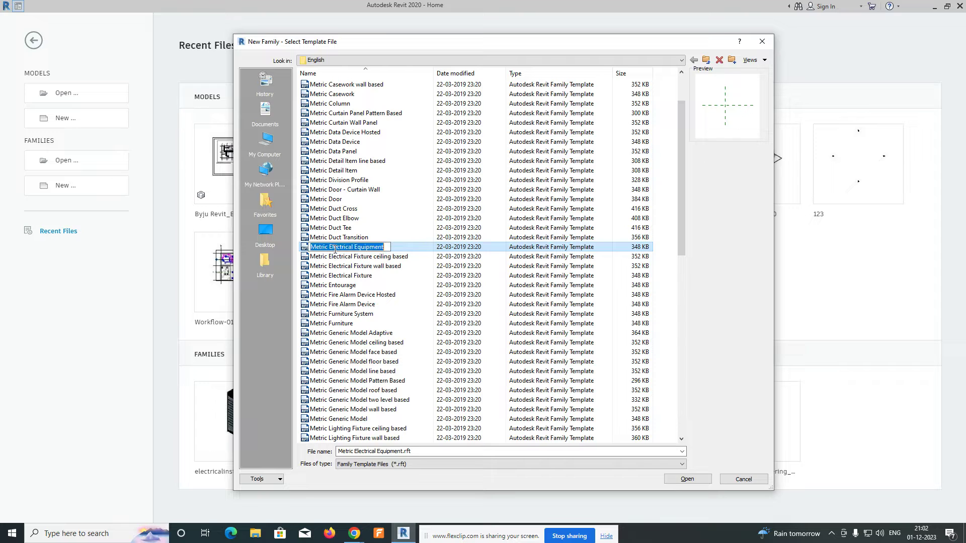
{"action": "left_click", "coordinate": [401, 251]}
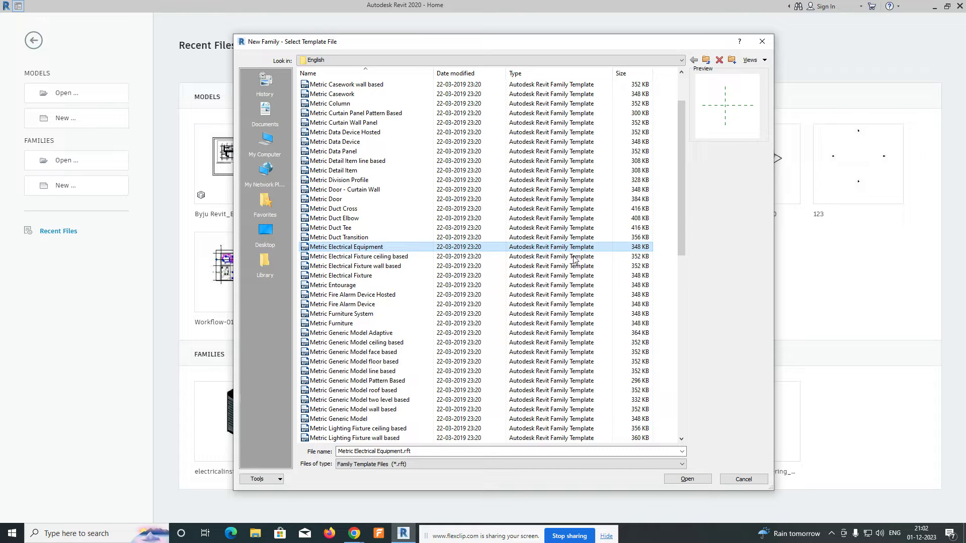
{"action": "left_click", "coordinate": [683, 479]}
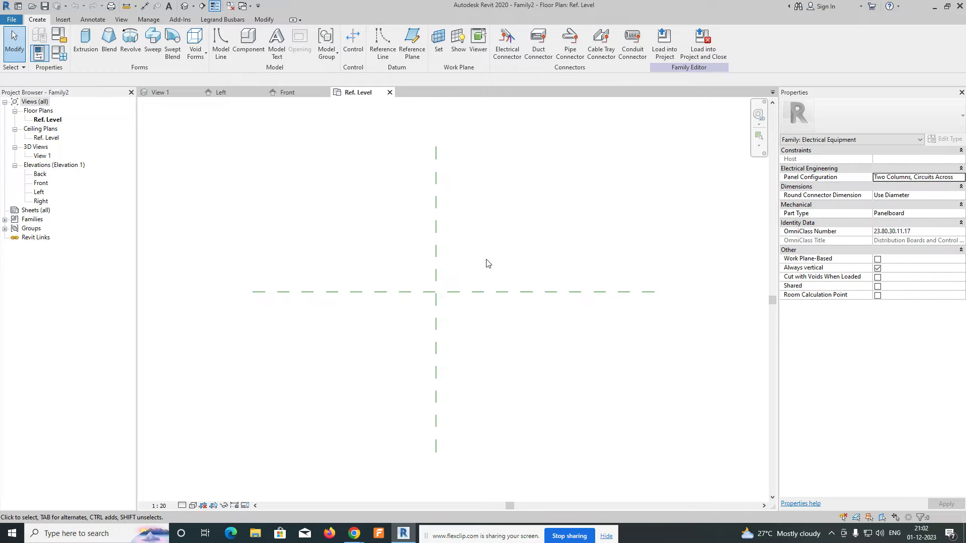
Examine the Center (Left/Right) and Center (Front/Back) reference planes in the Ref. Level plan
{"action": "left_click", "coordinate": [417, 210]}
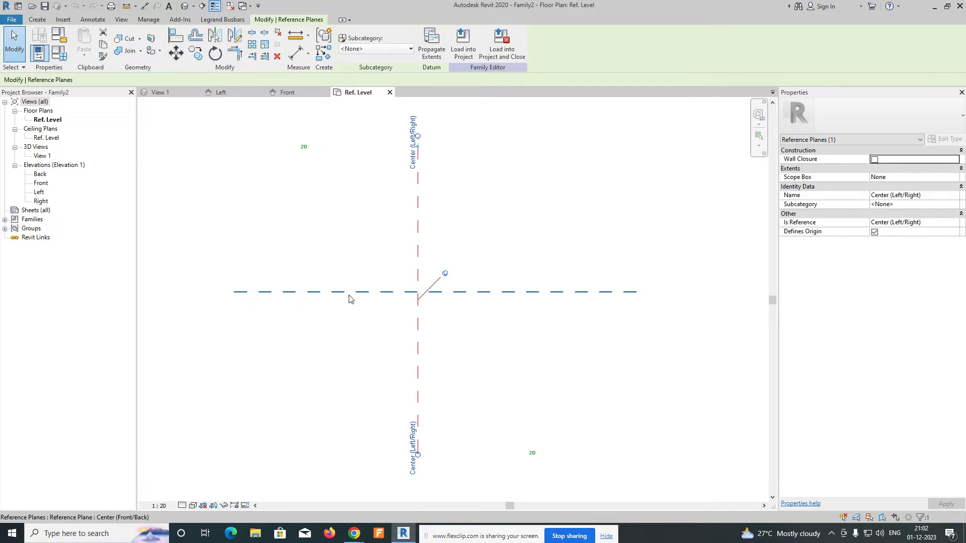
{"action": "left_click", "coordinate": [527, 234]}
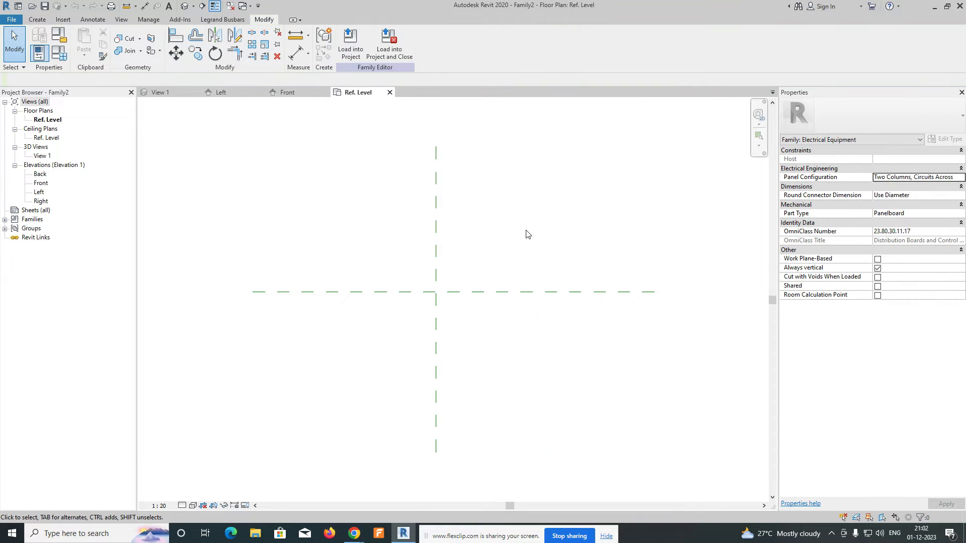
{"action": "middle_click_drag", "start_coordinate": [443, 244], "coordinate": [408, 246]}
{"action": "left_click", "coordinate": [401, 246]}
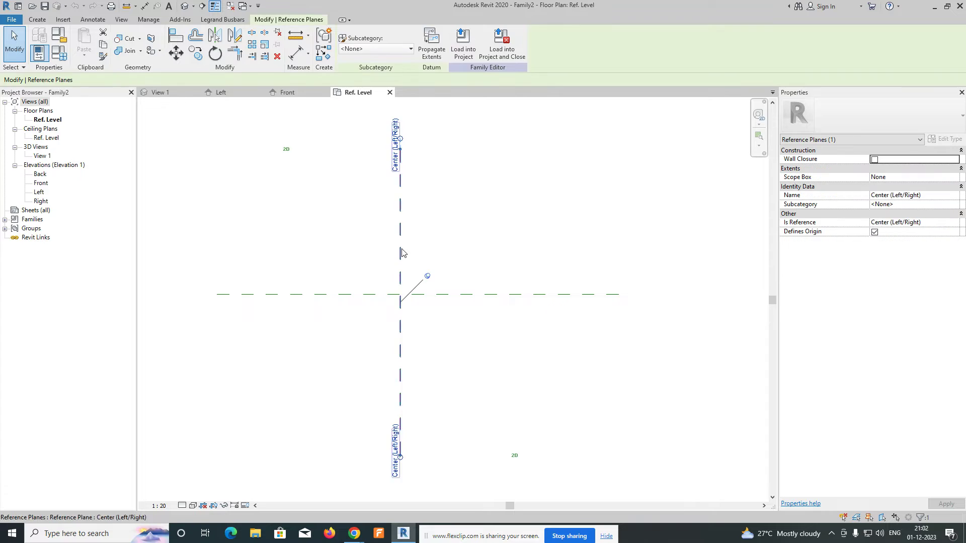
{"action": "left_click", "coordinate": [500, 252]}
{"action": "left_click", "coordinate": [454, 296]}
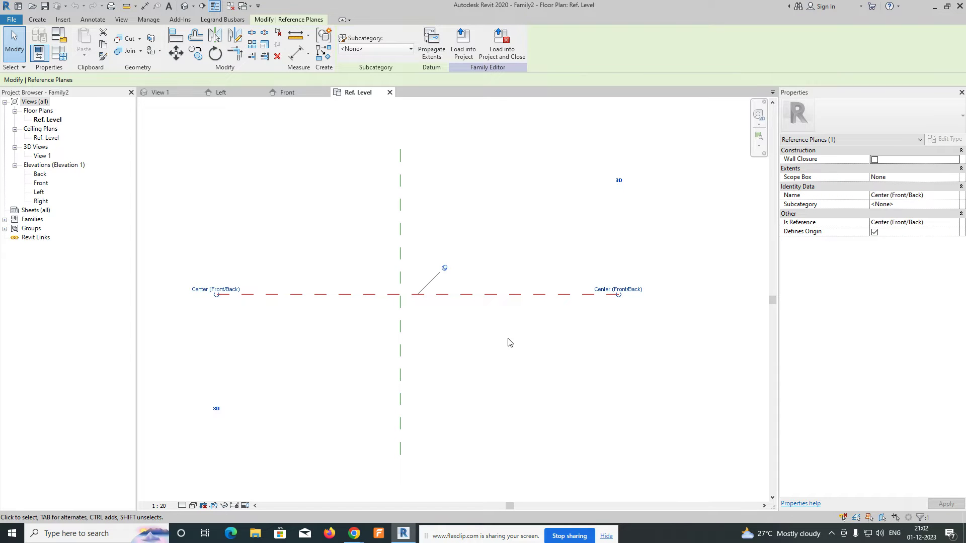
{"action": "left_click", "coordinate": [462, 325]}
{"action": "scroll", "coordinate": [397, 304], "scroll_direction": "up", "scroll_amount": 2}
{"action": "scroll", "coordinate": [471, 266], "scroll_direction": "down", "scroll_amount": 3}
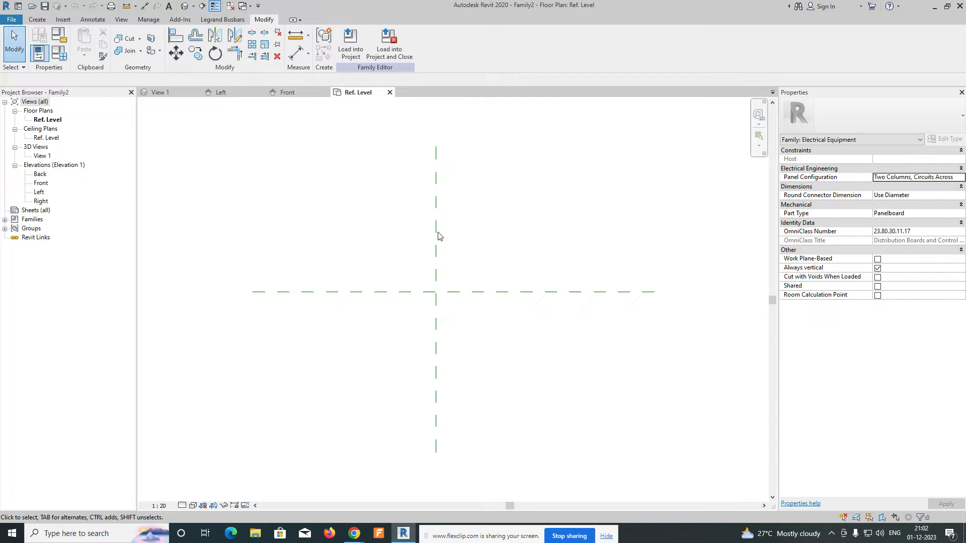
Add reference planes on both sides of the Center (Left/Right) plane by picking it with a 100 mm offset
{"action": "left_click", "coordinate": [38, 19]}
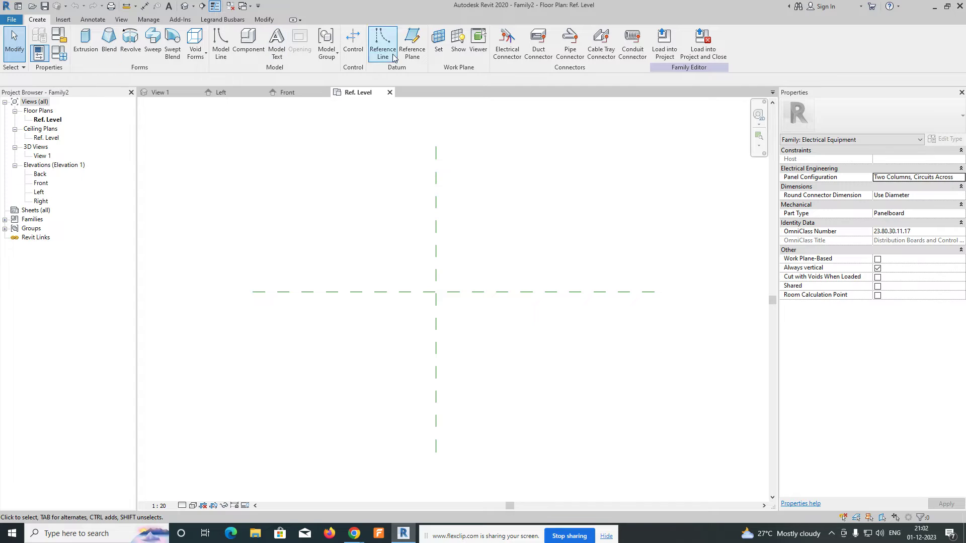
{"action": "left_click", "coordinate": [414, 47]}
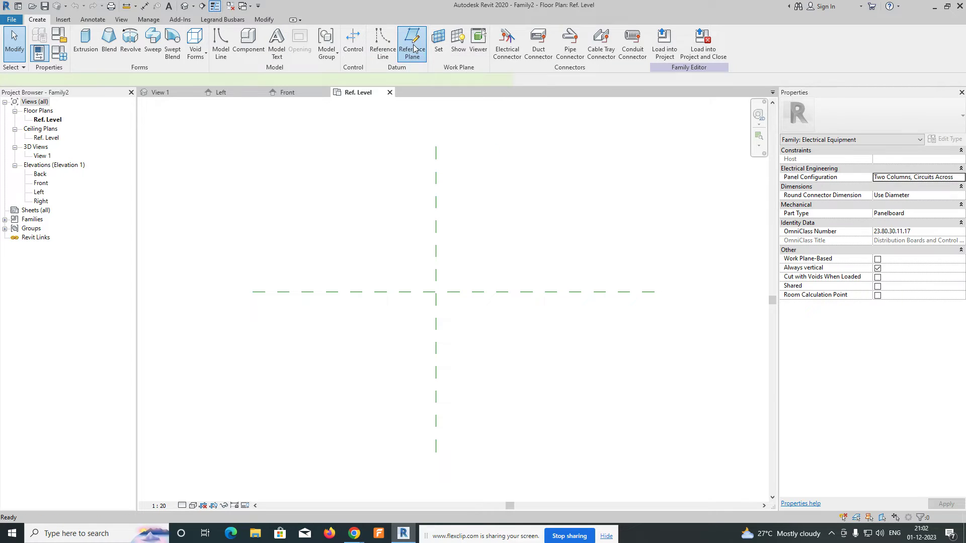
{"action": "left_click_drag", "start_coordinate": [186, 79], "coordinate": [115, 80]}
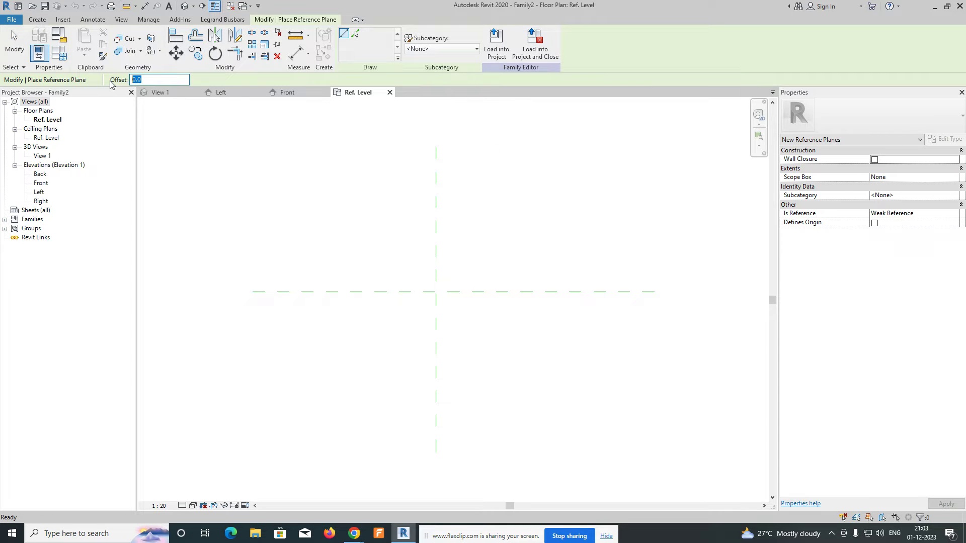
{"action": "type", "text": "100"}
{"action": "key", "text": "Return"}
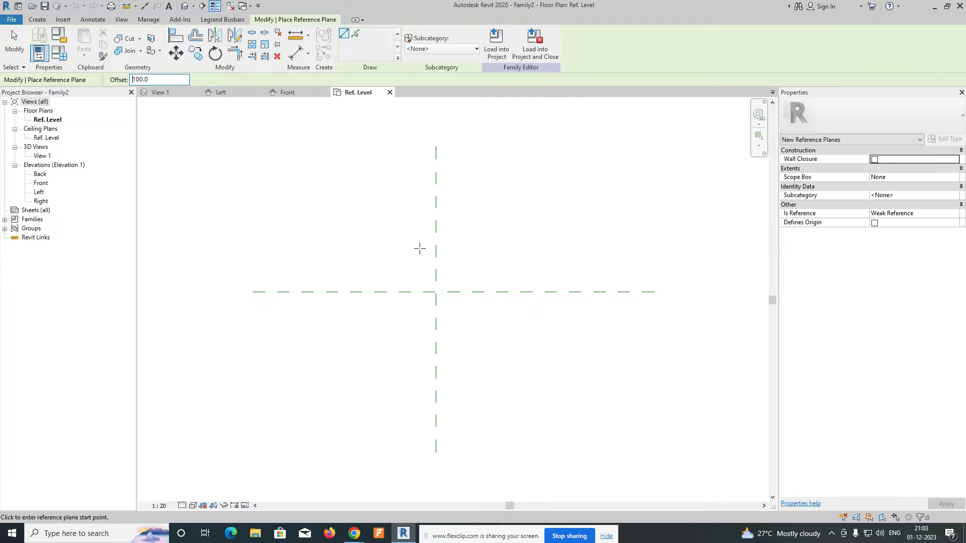
{"action": "left_click", "coordinate": [355, 33]}
{"action": "left_click", "coordinate": [433, 275]}
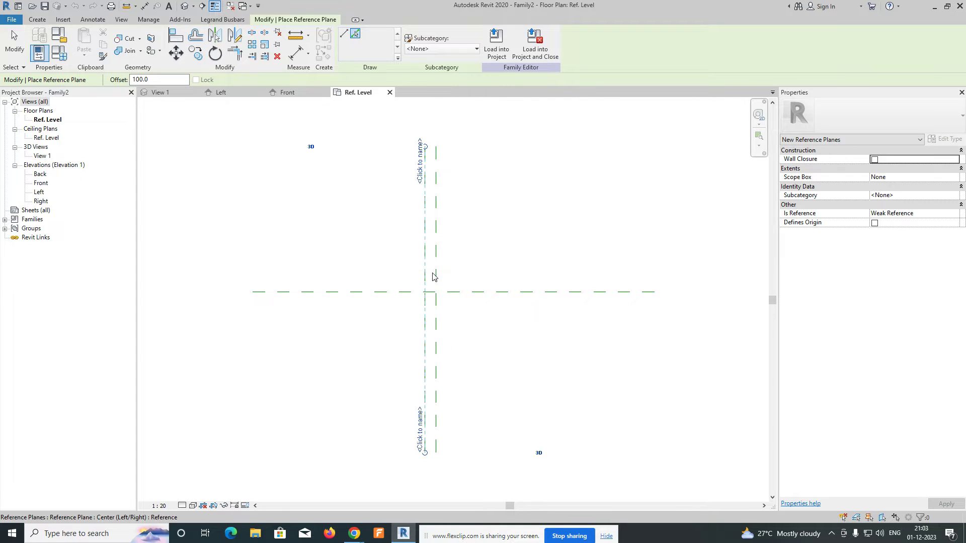
{"action": "left_click", "coordinate": [438, 283]}
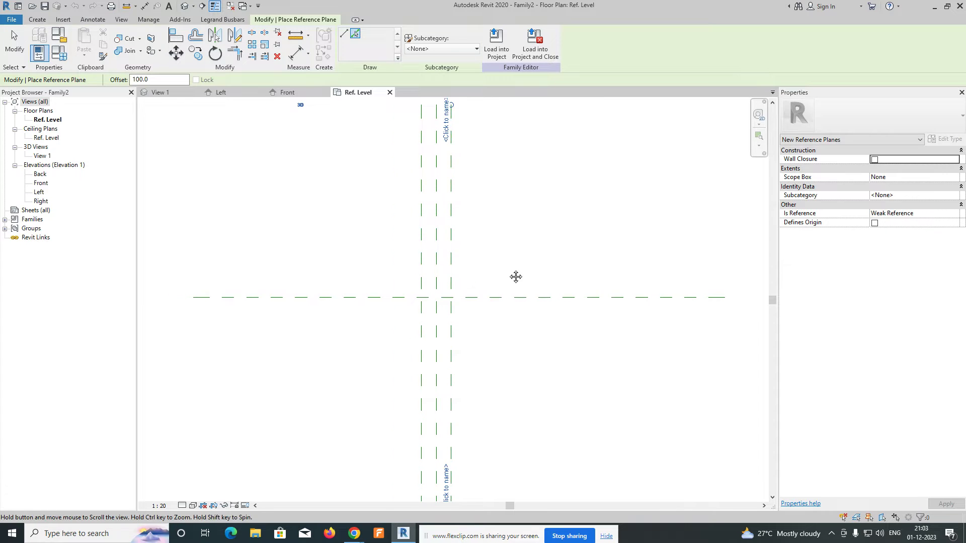
Add reference planes on both sides of the Center (Front/Back) plane by picking it with a 200 mm offset
{"action": "middle_click_drag", "start_coordinate": [515, 276], "coordinate": [460, 277]}
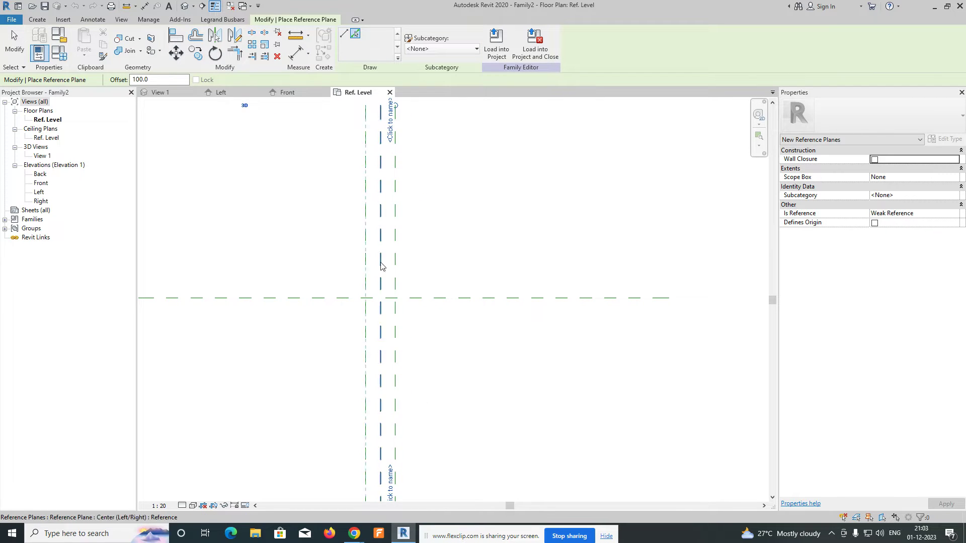
{"action": "scroll", "coordinate": [410, 286], "scroll_direction": "down", "scroll_amount": 1}
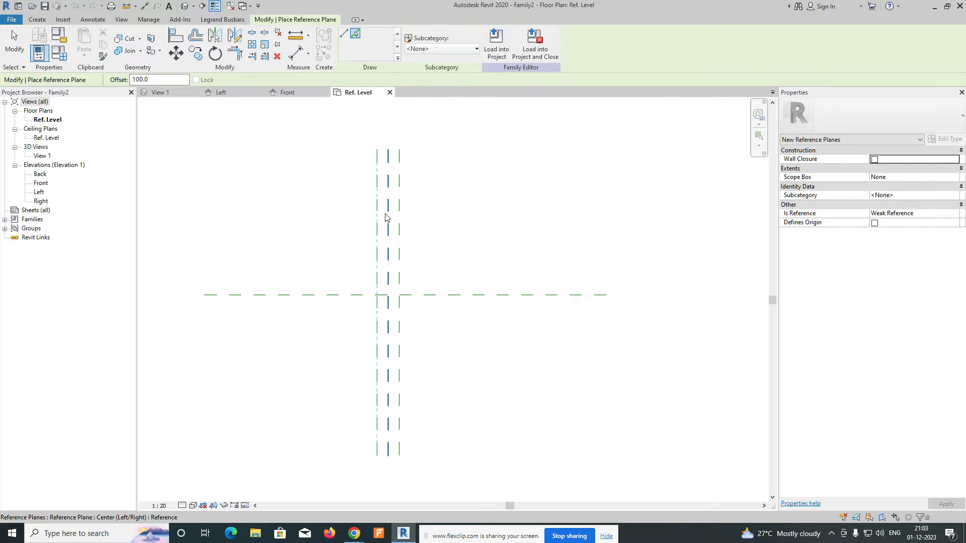
{"action": "scroll", "coordinate": [395, 287], "scroll_direction": "up", "scroll_amount": 1}
{"action": "middle_click_drag", "start_coordinate": [435, 277], "coordinate": [491, 279]}
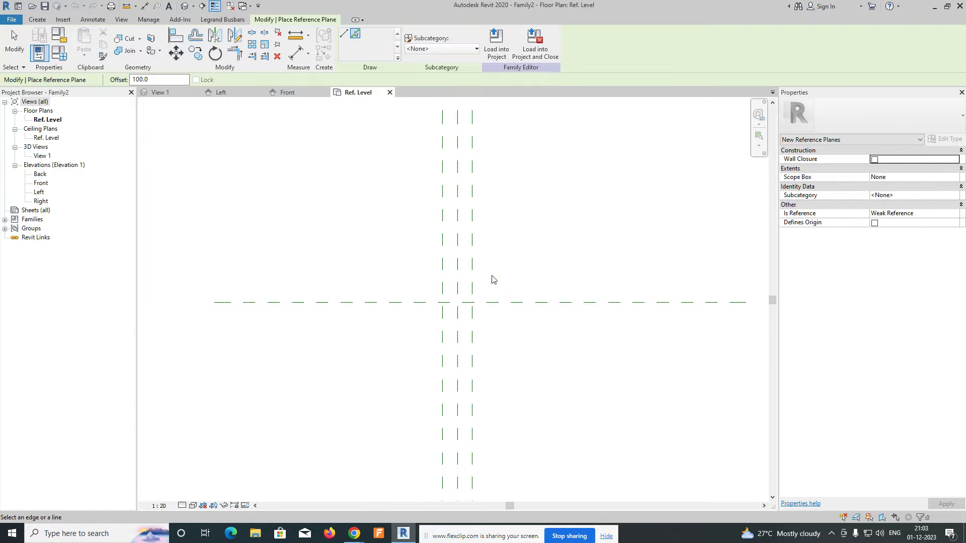
{"action": "scroll", "coordinate": [483, 326], "scroll_direction": "down", "scroll_amount": 1}
{"action": "middle_click_drag", "start_coordinate": [483, 326], "coordinate": [392, 288]}
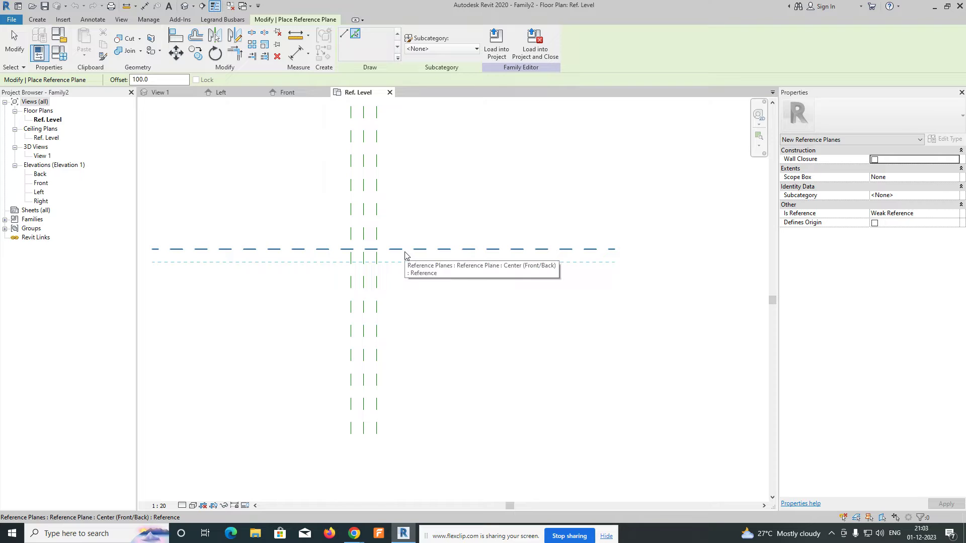
{"action": "double_click", "coordinate": [151, 79]}
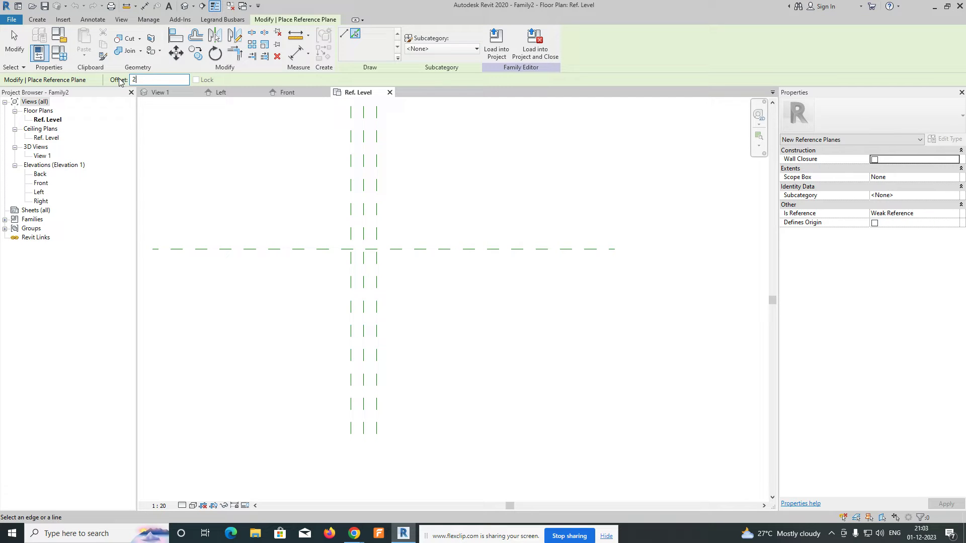
{"action": "left_click", "coordinate": [416, 252]}
{"action": "left_click", "coordinate": [415, 252]}
{"action": "key", "text": "Escape"}
{"action": "key", "text": "Escape"}
{"action": "middle_click_drag", "start_coordinate": [413, 233], "coordinate": [450, 235]}
{"action": "left_click", "coordinate": [428, 226]}
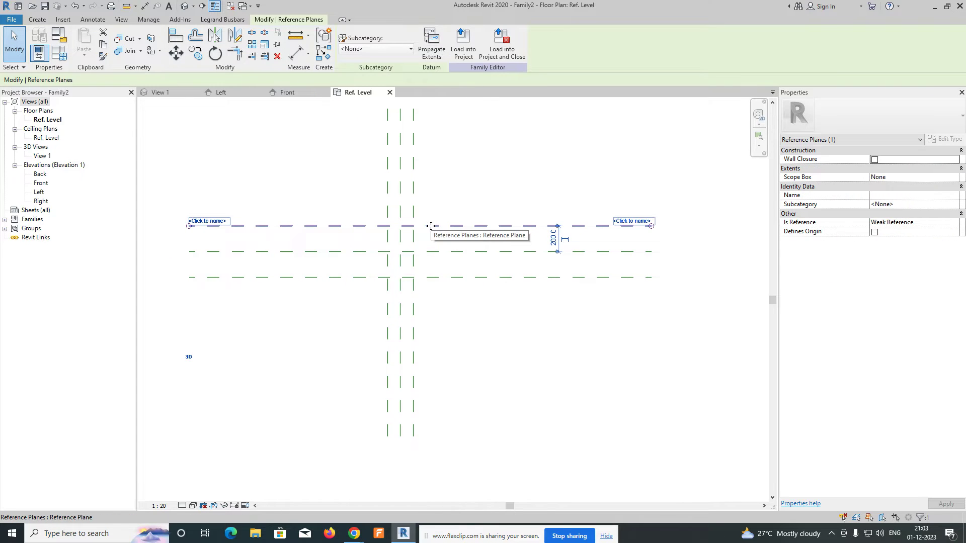
{"action": "key", "text": "Escape"}
Place an aligned dimension across the three horizontal reference planes and make its segments equal (EQ)
{"action": "middle_click_drag", "start_coordinate": [399, 210], "coordinate": [368, 256]}
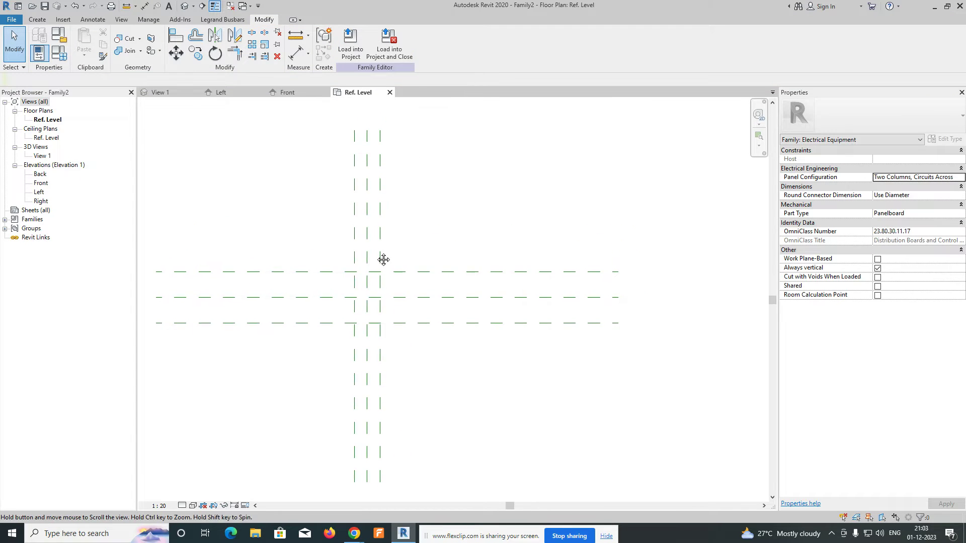
{"action": "key", "text": "d"}
{"action": "key", "text": "i"}
{"action": "left_click", "coordinate": [318, 324]}
{"action": "left_click", "coordinate": [325, 297]}
{"action": "left_click", "coordinate": [327, 272]}
{"action": "left_click", "coordinate": [309, 304]}
{"action": "scroll", "coordinate": [317, 302], "scroll_direction": "down", "scroll_amount": 1}
{"action": "middle_click_drag", "start_coordinate": [317, 301], "coordinate": [411, 296]}
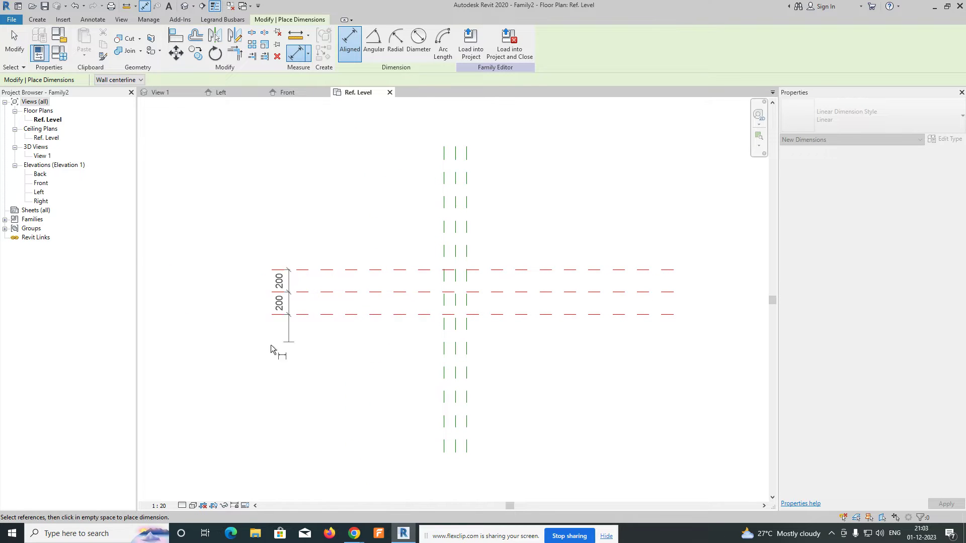
{"action": "left_click", "coordinate": [258, 346]}
{"action": "left_click", "coordinate": [229, 293]}
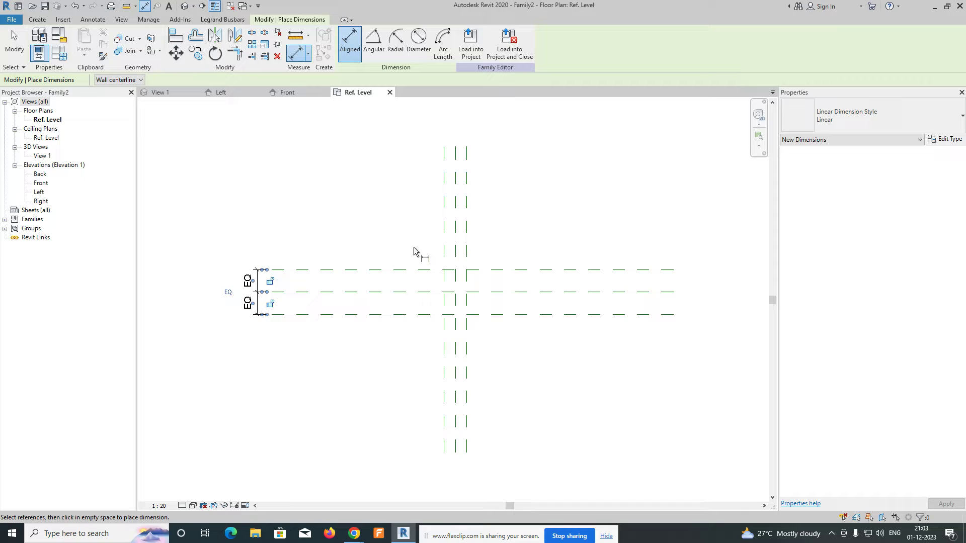
{"action": "left_click", "coordinate": [447, 234]}
{"action": "key", "text": "Escape"}
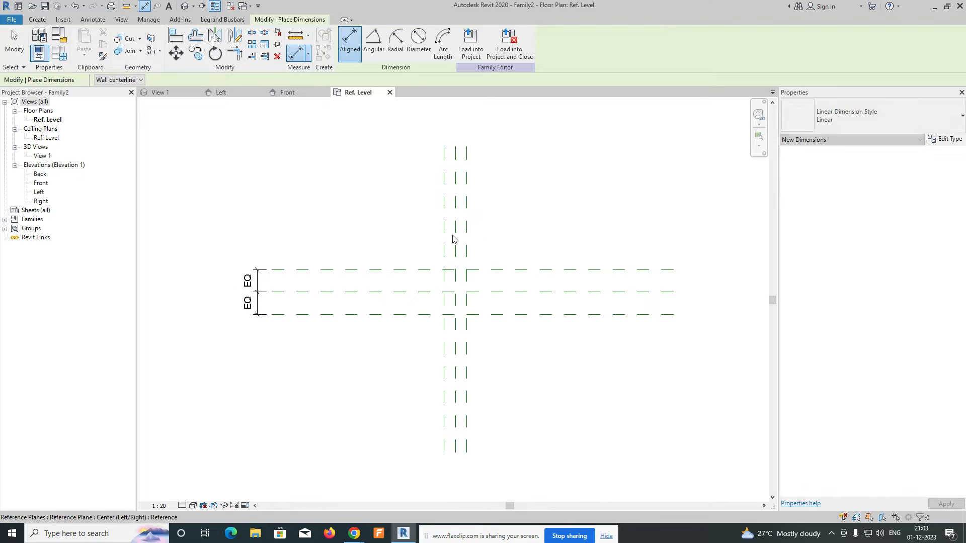
{"action": "key", "text": "Escape"}
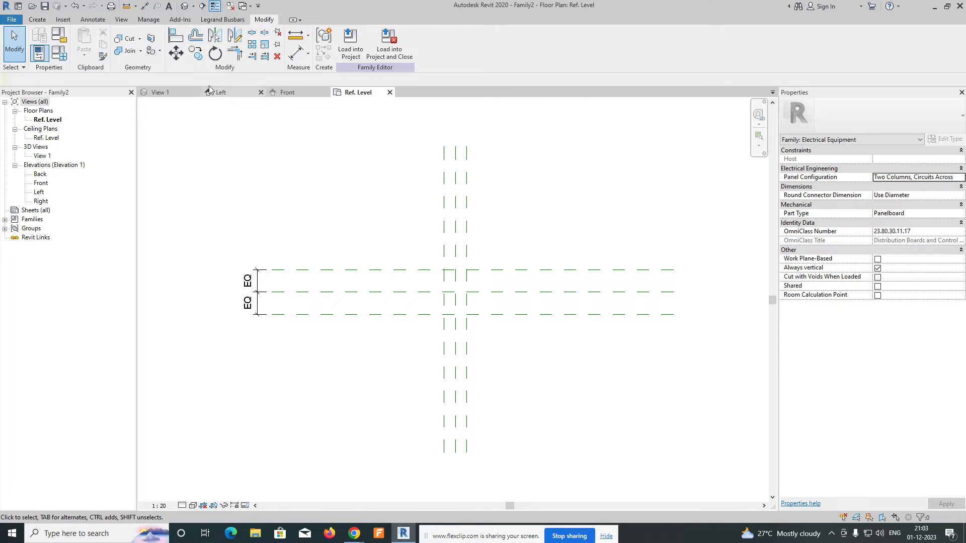
Place an aligned dimension across the three vertical reference planes and make its segments equal (EQ)
{"action": "left_click", "coordinate": [296, 53]}
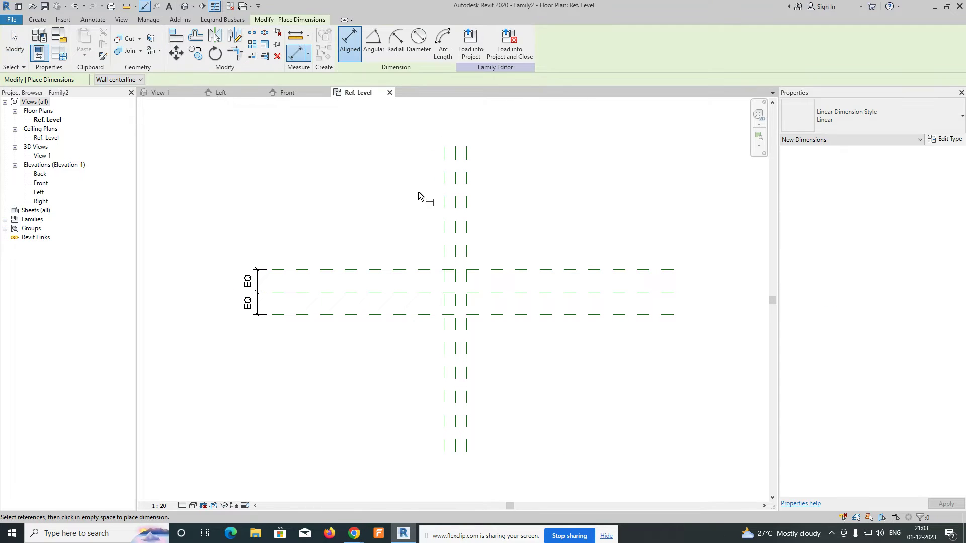
{"action": "left_click", "coordinate": [445, 227]}
{"action": "left_click", "coordinate": [455, 230]}
{"action": "left_click", "coordinate": [467, 231]}
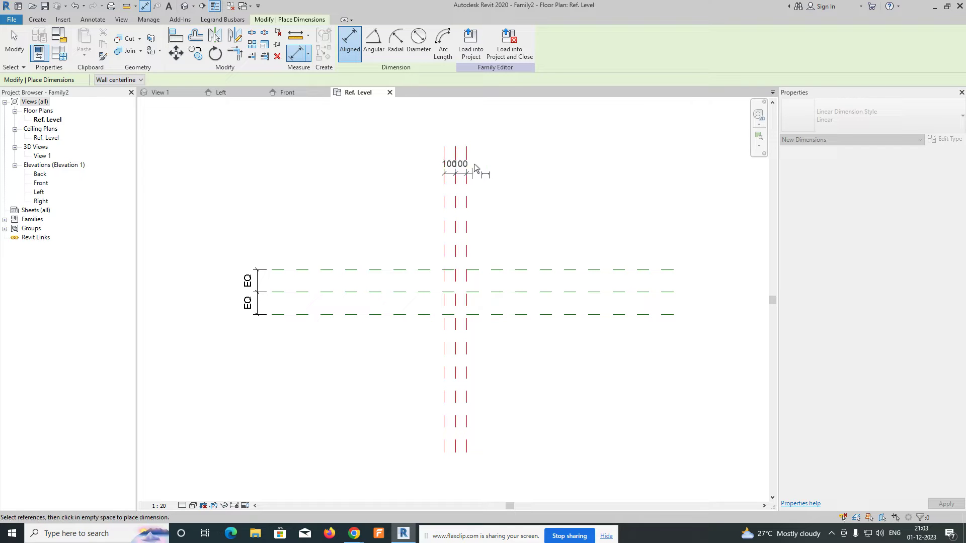
{"action": "left_click", "coordinate": [476, 138]}
{"action": "scroll", "coordinate": [476, 138], "scroll_direction": "up", "scroll_amount": 3}
{"action": "left_click", "coordinate": [452, 102]}
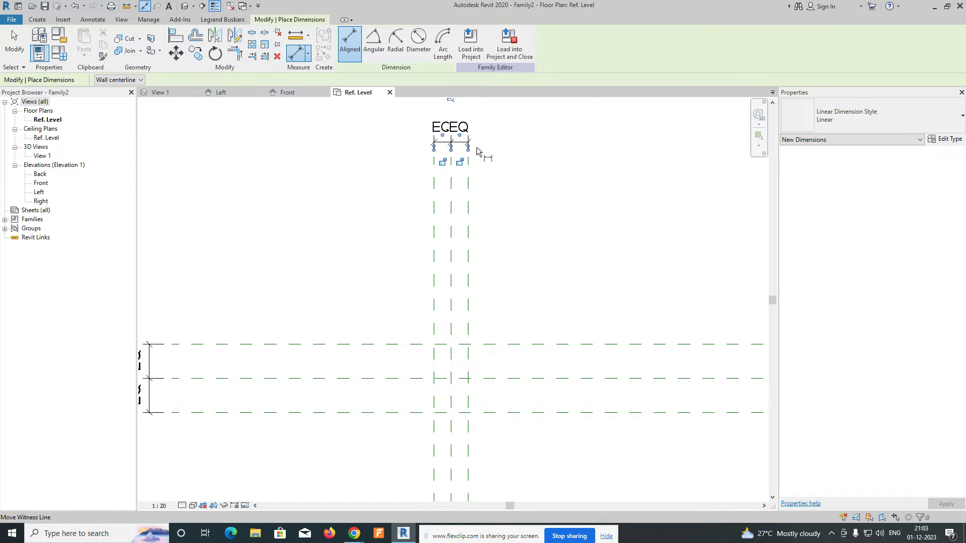
{"action": "middle_click_drag", "start_coordinate": [483, 150], "coordinate": [462, 244]}
{"action": "key", "text": "Escape"}
Set the distance from the left vertical reference plane to the Center (Left/Right) plane to 200 mm
{"action": "left_click", "coordinate": [432, 294]}
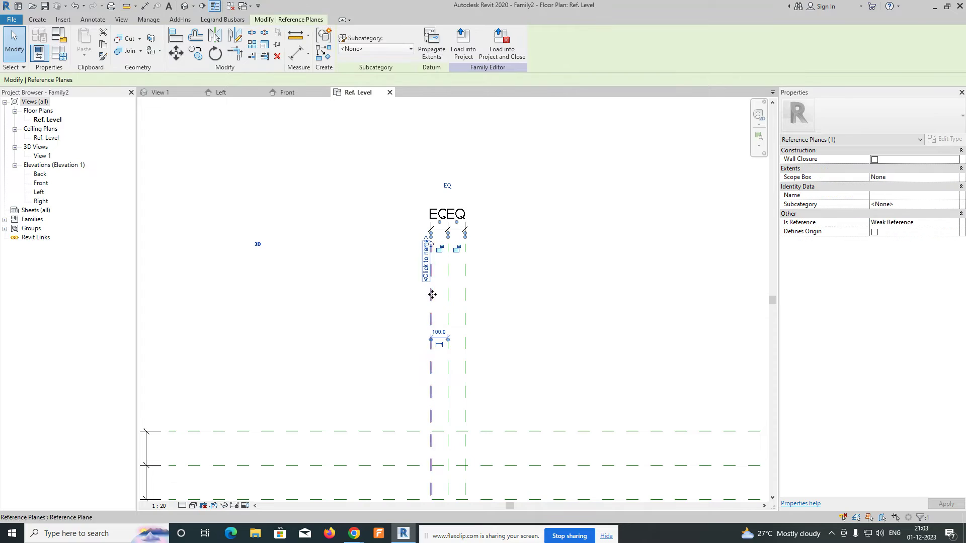
{"action": "left_click", "coordinate": [443, 334]}
{"action": "type", "text": "200"}
{"action": "key", "text": "Return"}
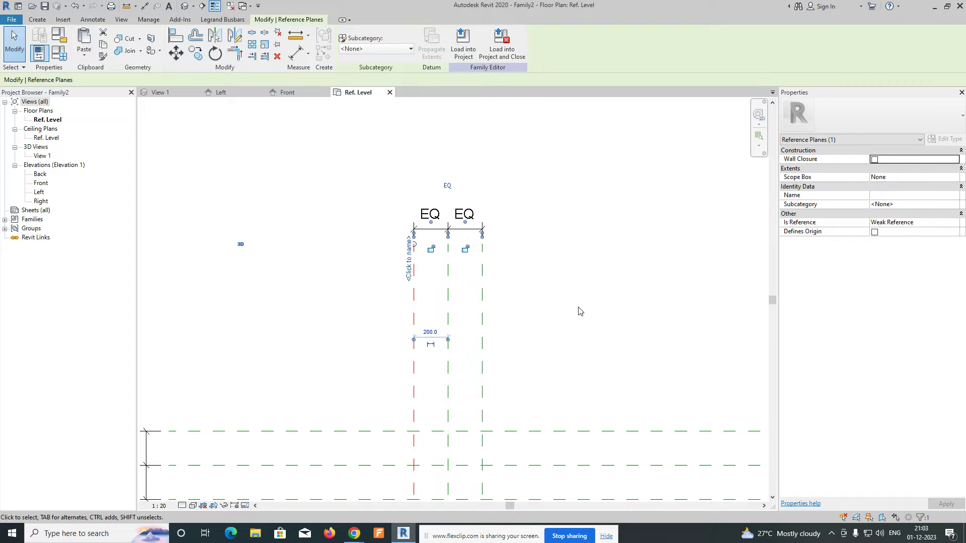
Set the distance from the upper horizontal reference plane to the Center (Front/Back) plane to 100 mm
{"action": "key", "text": "Escape"}
{"action": "scroll", "coordinate": [533, 333], "scroll_direction": "down", "scroll_amount": 1}
{"action": "middle_click_drag", "start_coordinate": [524, 330], "coordinate": [521, 349]}
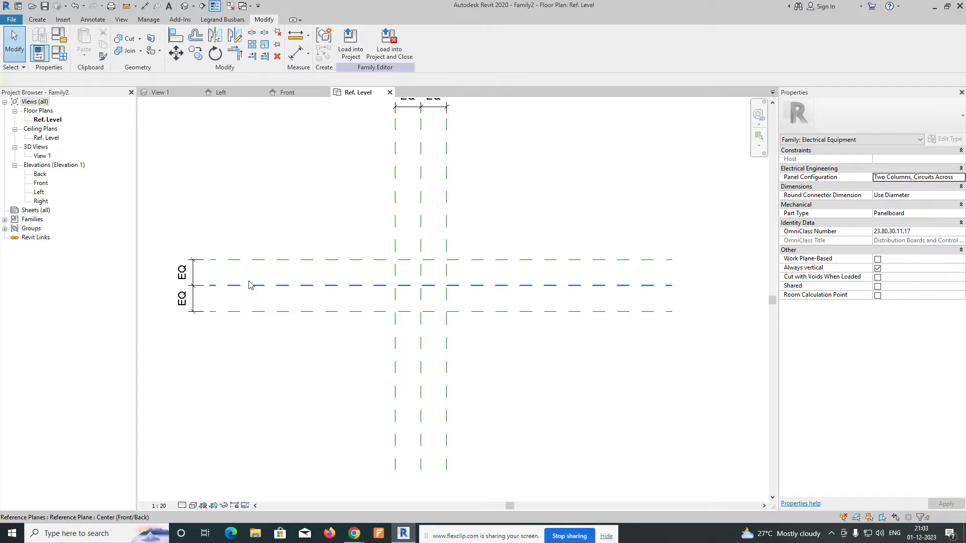
{"action": "left_click", "coordinate": [274, 259]}
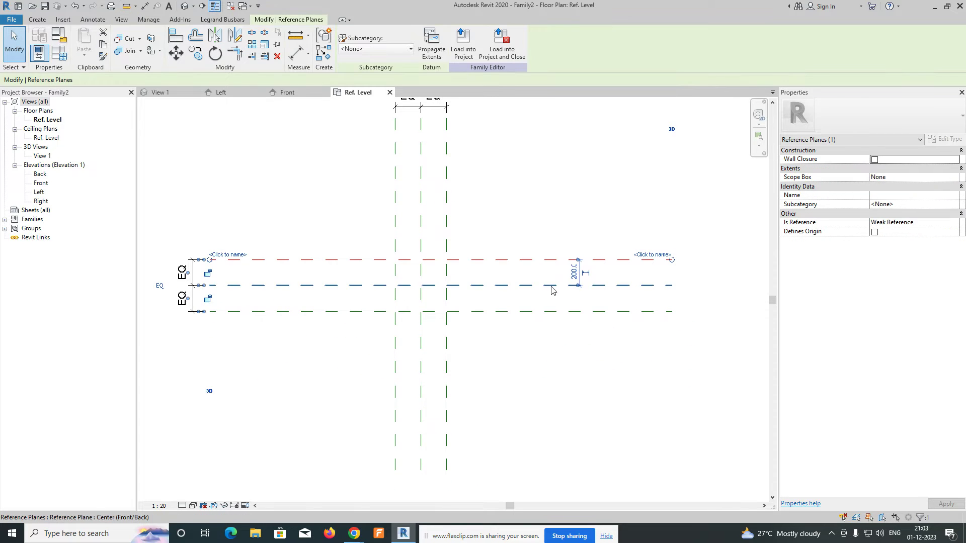
{"action": "left_click", "coordinate": [575, 274]}
{"action": "type", "text": "1"}
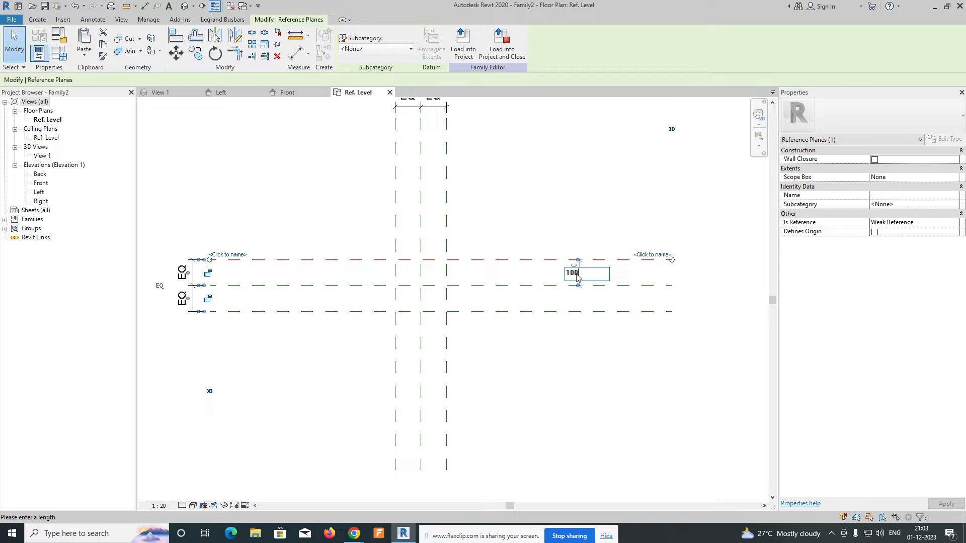
{"action": "type", "text": "00"}
{"action": "key", "text": "Return"}
{"action": "key", "text": "Escape"}
{"action": "middle_click_drag", "start_coordinate": [517, 355], "coordinate": [558, 349]}
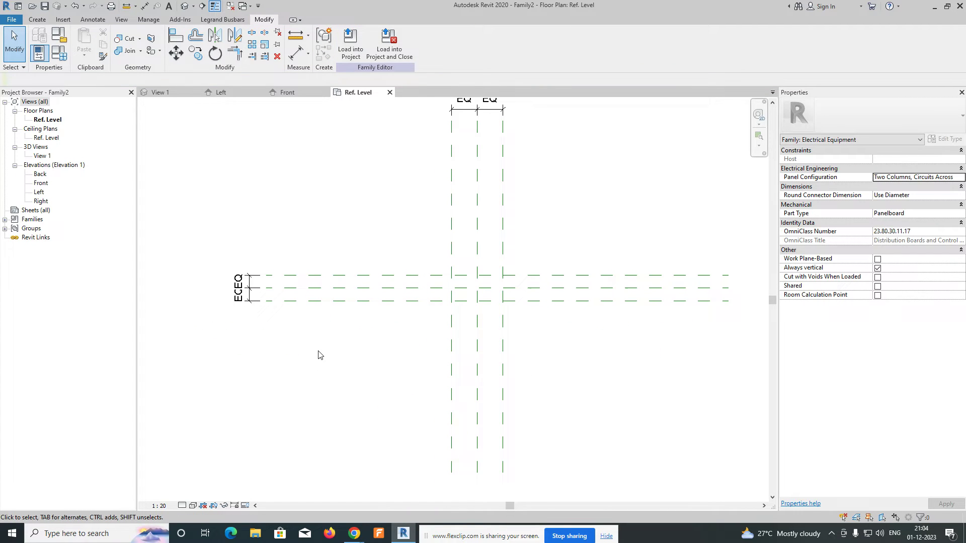
Try the plan view at scales 1:100 and 1:10, and set it back to 1:20
{"action": "left_click", "coordinate": [159, 506]}
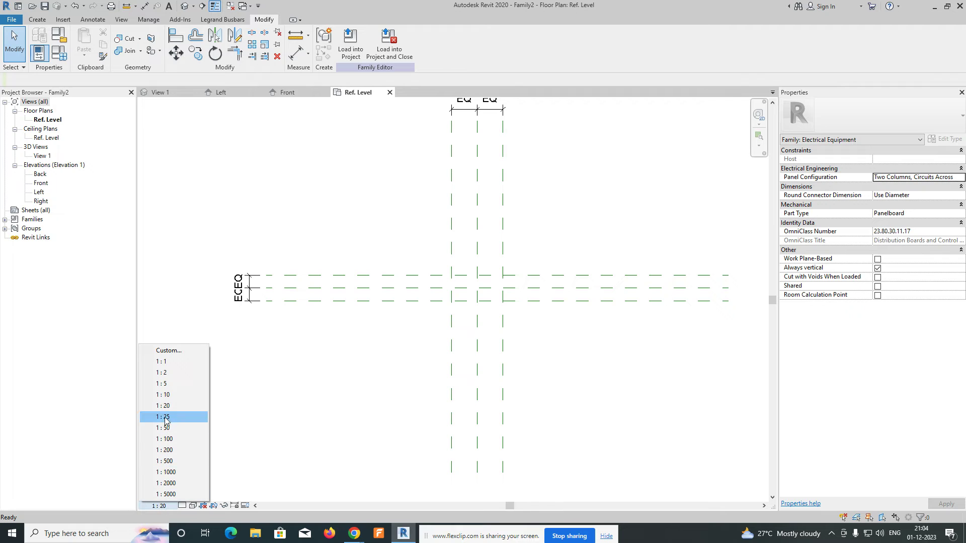
{"action": "left_click", "coordinate": [170, 440]}
{"action": "left_click", "coordinate": [159, 505]}
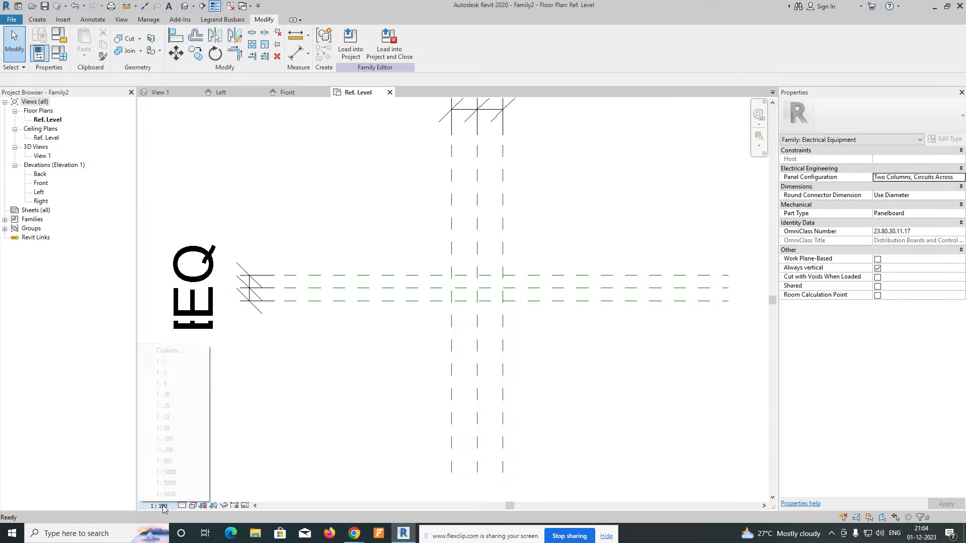
{"action": "left_click", "coordinate": [176, 396]}
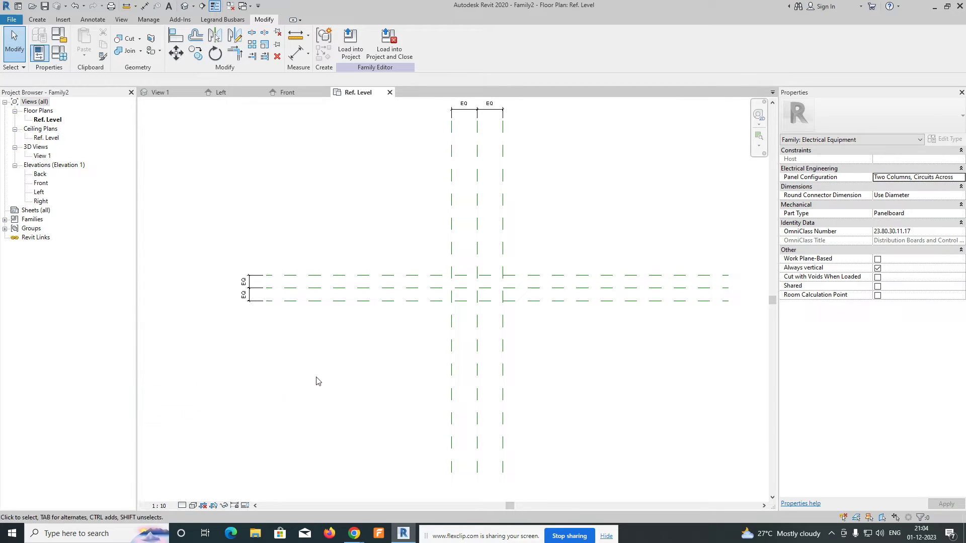
{"action": "left_click", "coordinate": [159, 505]}
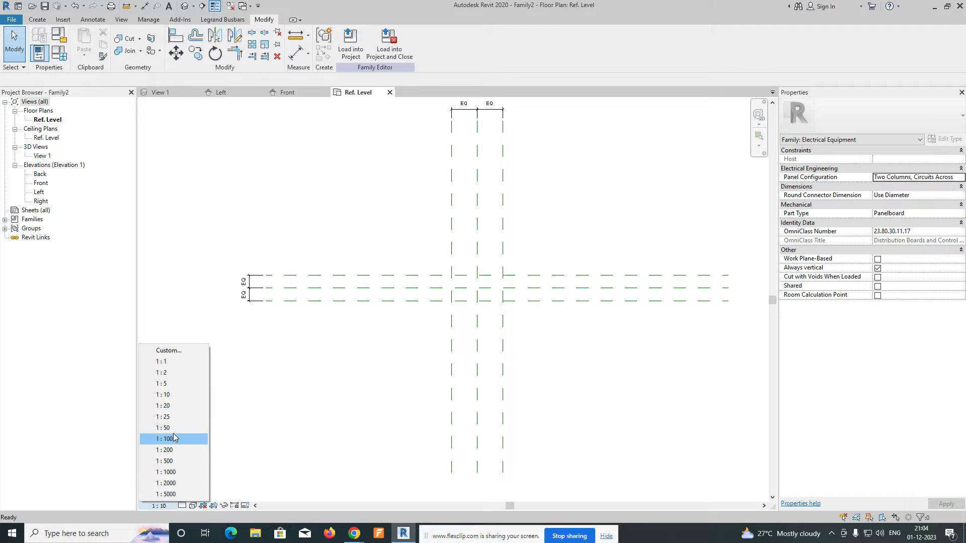
{"action": "left_click", "coordinate": [174, 406]}
{"action": "scroll", "coordinate": [355, 369], "scroll_direction": "down", "scroll_amount": 2}
{"action": "middle_click_drag", "start_coordinate": [507, 357], "coordinate": [466, 361]}
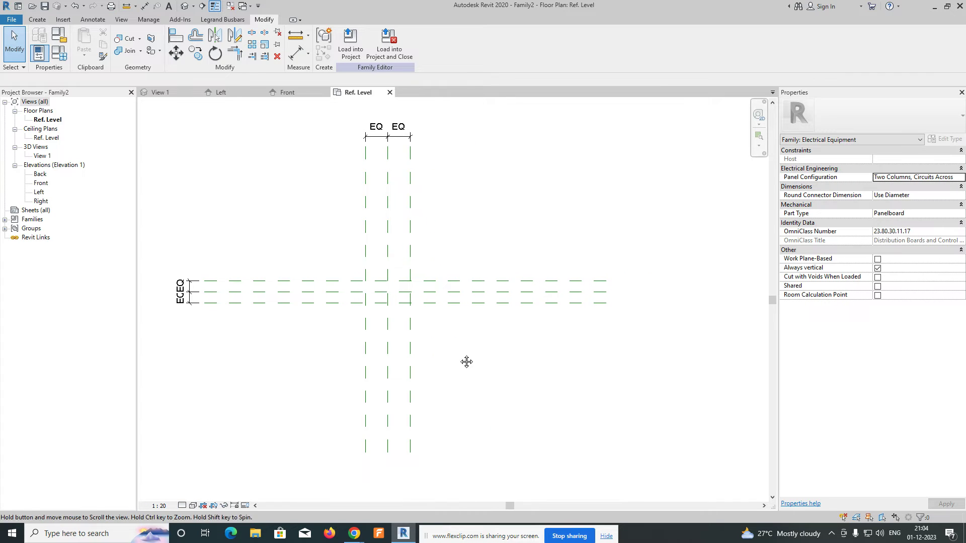
{"action": "scroll", "coordinate": [407, 269], "scroll_direction": "up", "scroll_amount": 3}
{"action": "scroll", "coordinate": [448, 317], "scroll_direction": "down", "scroll_amount": 1}
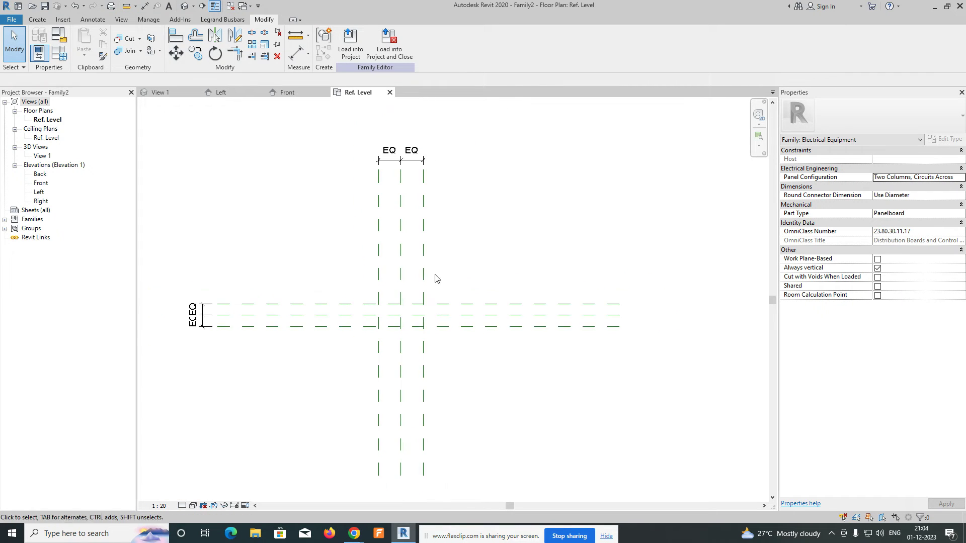
Place an overall aligned dimension between the two outer vertical reference planes, above the EQ dimension
{"action": "middle_click_drag", "start_coordinate": [434, 274], "coordinate": [431, 339]}
{"action": "key", "text": "d"}
{"action": "key", "text": "i"}
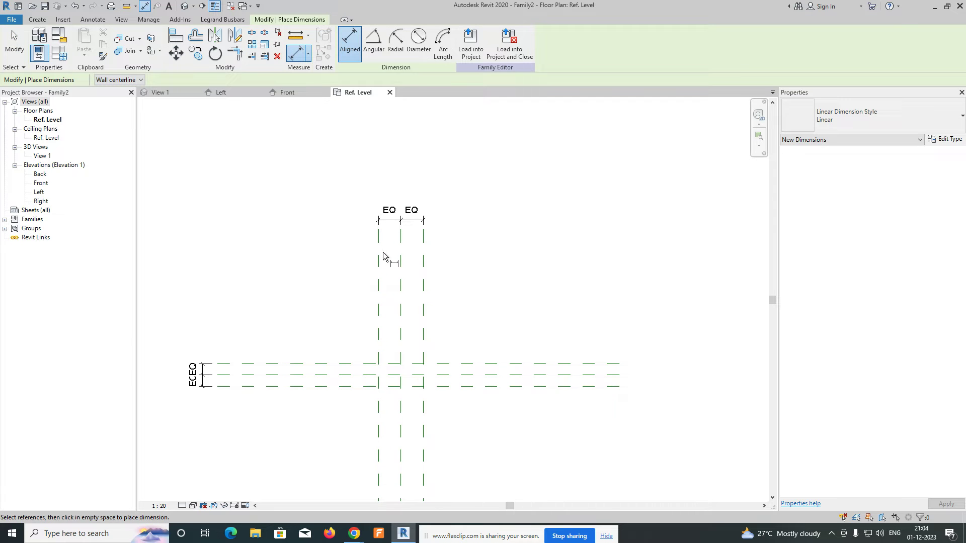
{"action": "left_click", "coordinate": [380, 252]}
{"action": "left_click", "coordinate": [423, 259]}
{"action": "left_click", "coordinate": [434, 191]}
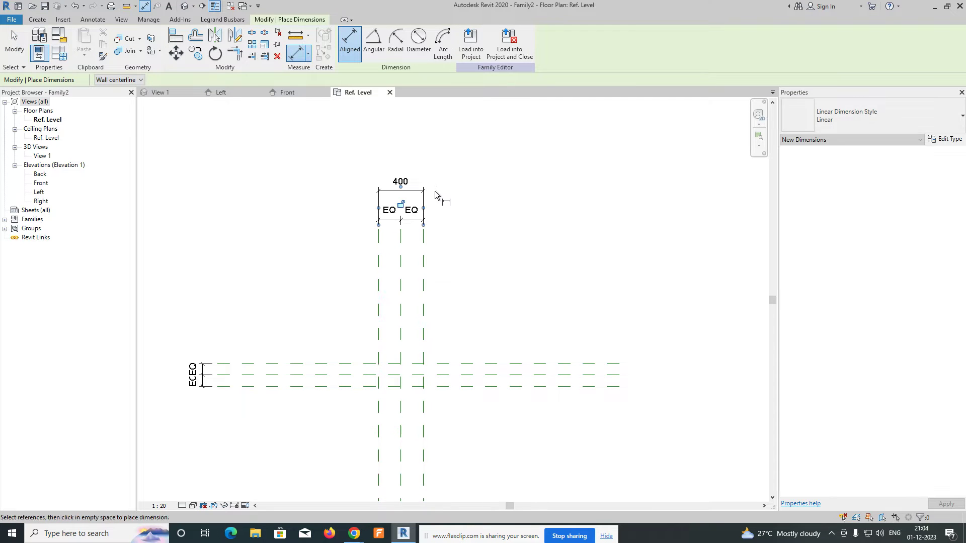
Place an overall aligned dimension between the two outer horizontal reference planes, outside the EQ dimension
{"action": "left_click", "coordinate": [260, 364]}
{"action": "left_click", "coordinate": [261, 387]}
{"action": "middle_click_drag", "start_coordinate": [262, 386], "coordinate": [347, 373]}
{"action": "left_click", "coordinate": [256, 383]}
{"action": "key", "text": "Escape"}
{"action": "middle_click_drag", "start_coordinate": [350, 304], "coordinate": [279, 337]}
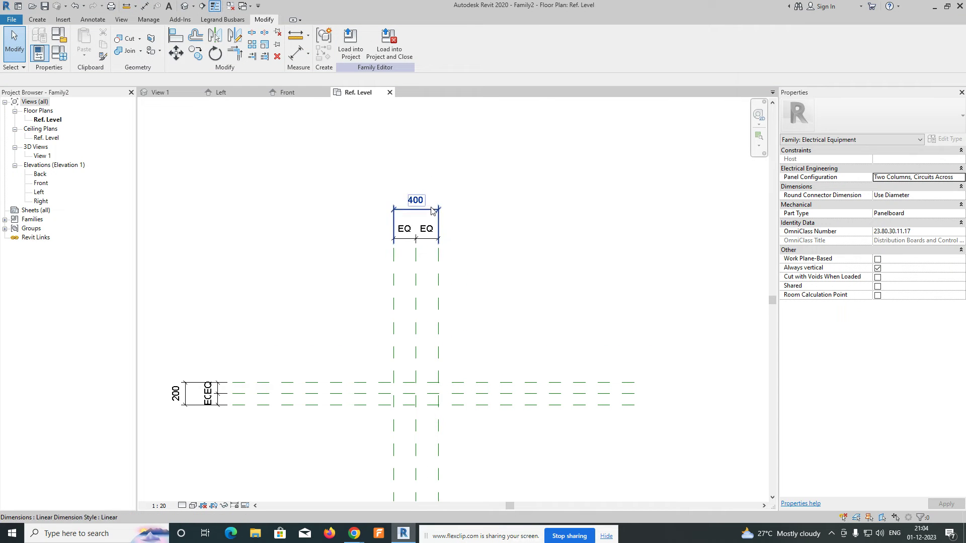
Label the overall width dimension with a new instance family parameter named DB-Width, grouped under Dimensions
{"action": "left_click", "coordinate": [428, 209]}
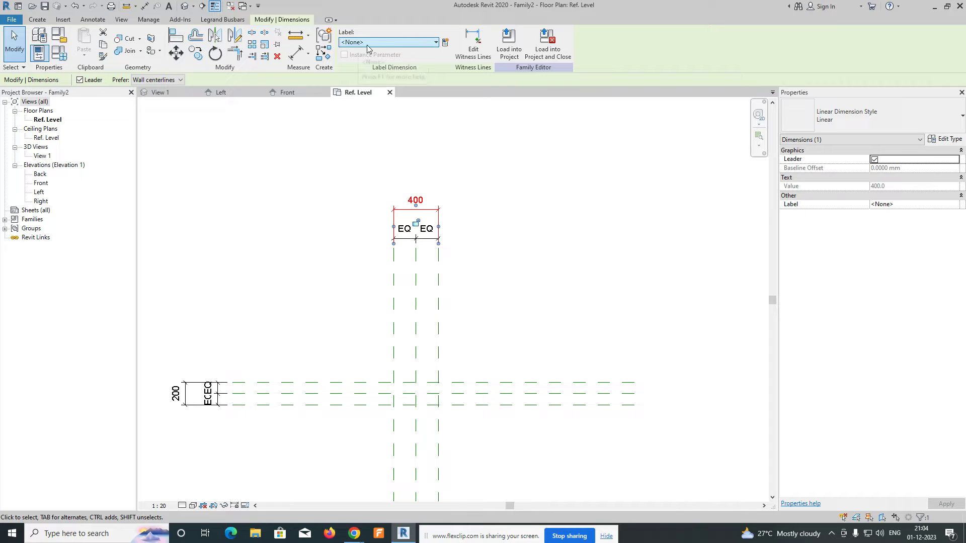
{"action": "left_click", "coordinate": [435, 42]}
{"action": "left_click", "coordinate": [435, 43]}
{"action": "left_click", "coordinate": [444, 44]}
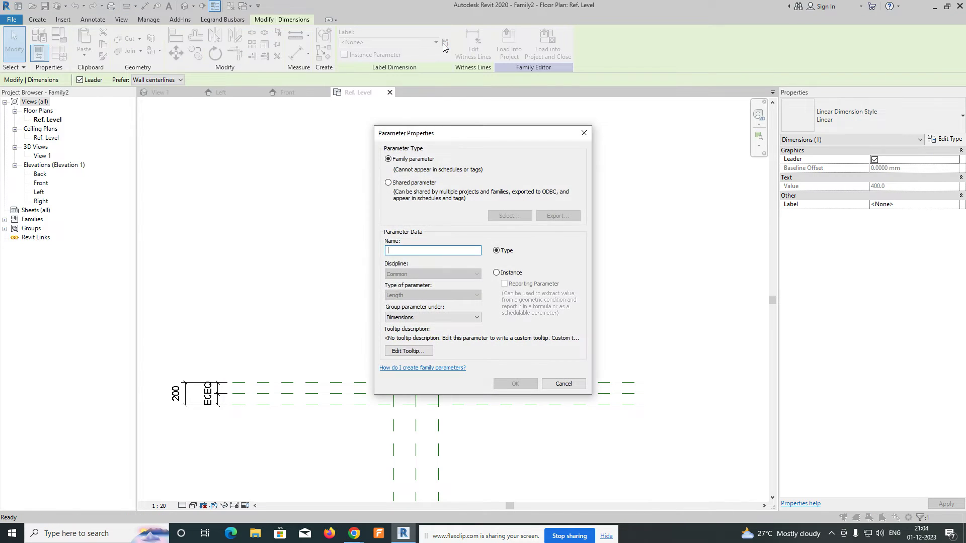
{"action": "left_click_drag", "start_coordinate": [444, 129], "coordinate": [392, 91]}
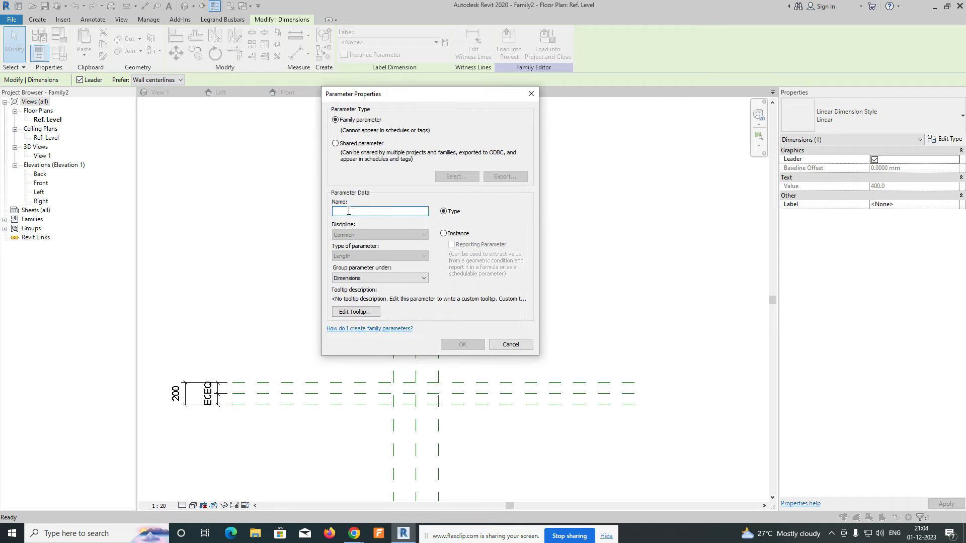
{"action": "type", "text": "DB-Width"}
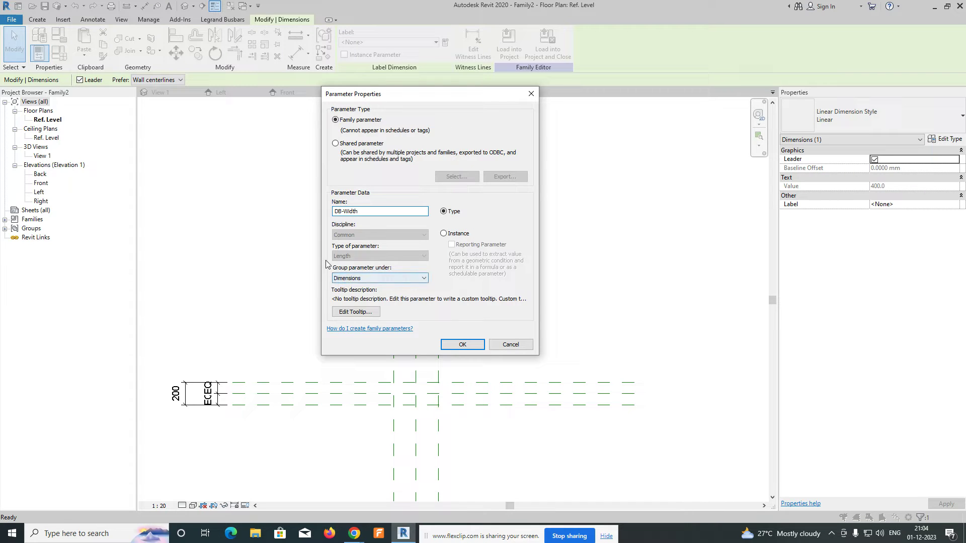
{"action": "left_click", "coordinate": [444, 234]}
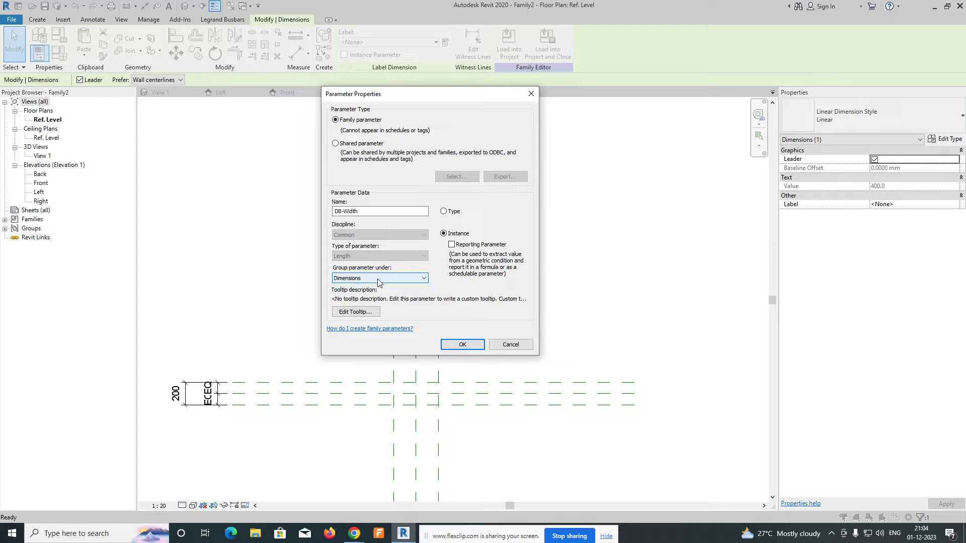
{"action": "left_click", "coordinate": [462, 345]}
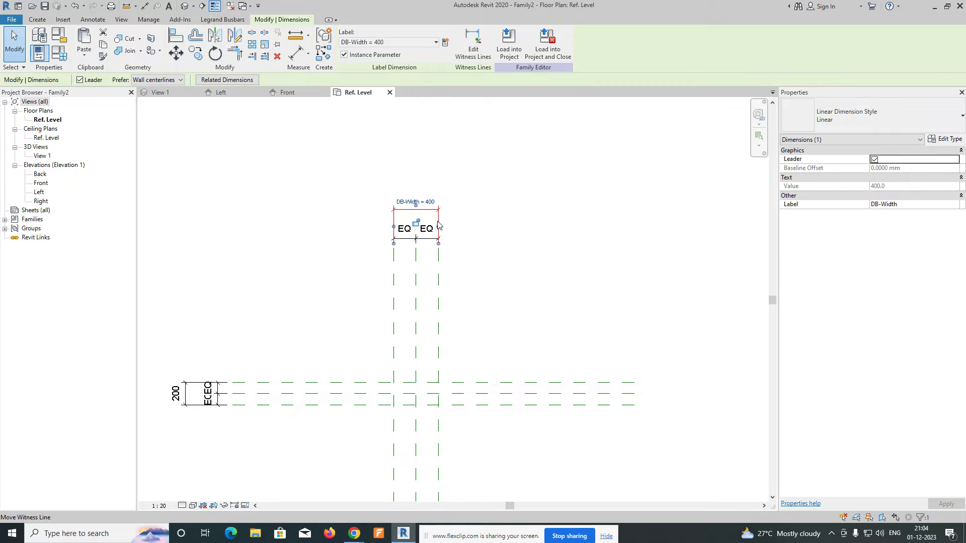
{"action": "scroll", "coordinate": [420, 211], "scroll_direction": "up", "scroll_amount": 3}
{"action": "left_click", "coordinate": [597, 265]}
Label the overall dimension across the horizontal reference planes with a new type family parameter named DB-Depth, grouped under Dimensions
{"action": "scroll", "coordinate": [556, 259], "scroll_direction": "down", "scroll_amount": 5}
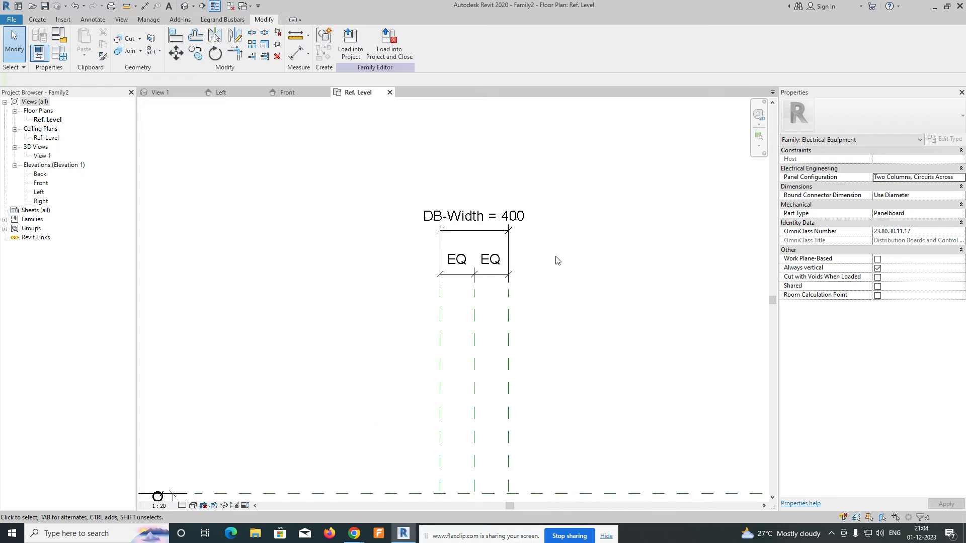
{"action": "scroll", "coordinate": [427, 295], "scroll_direction": "down", "scroll_amount": 2}
{"action": "scroll", "coordinate": [325, 351], "scroll_direction": "up", "scroll_amount": 2}
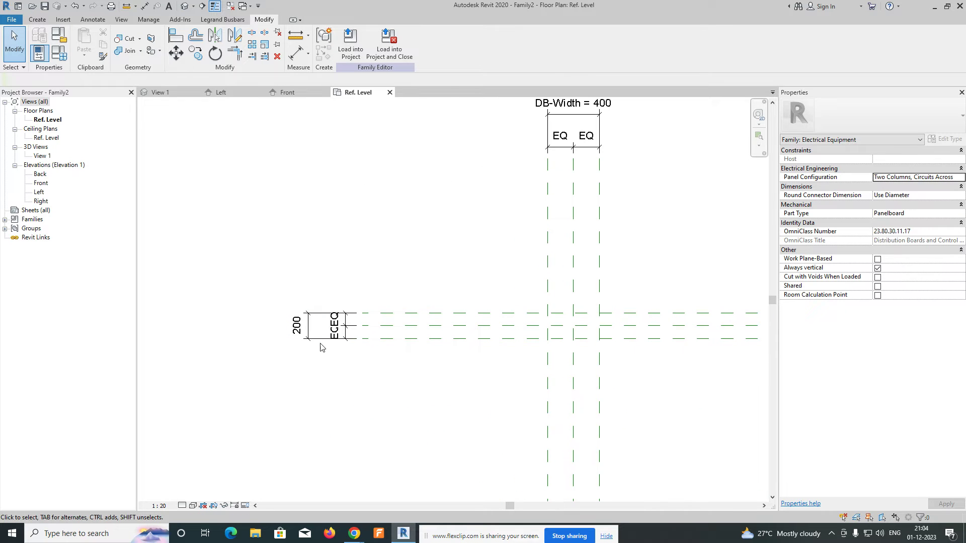
{"action": "left_click", "coordinate": [324, 338]}
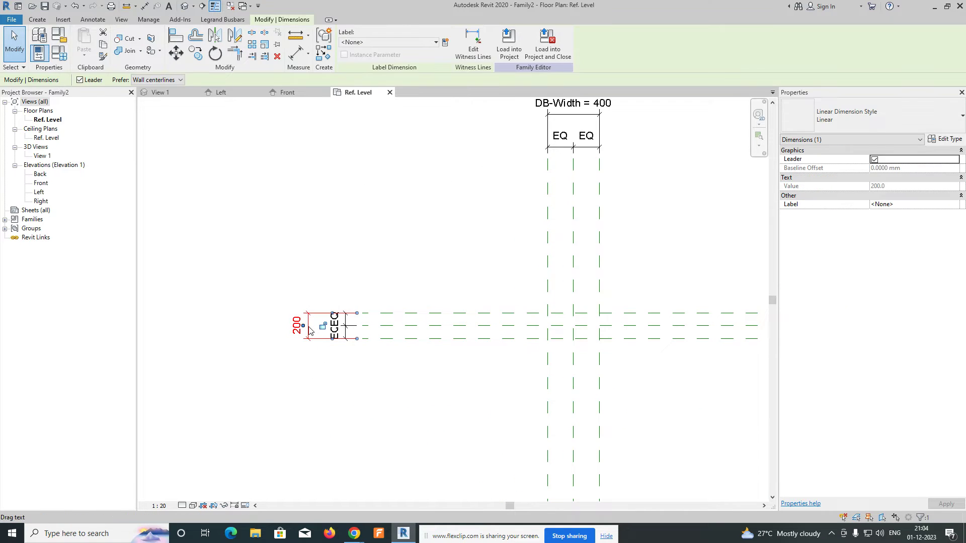
{"action": "left_click", "coordinate": [446, 43]}
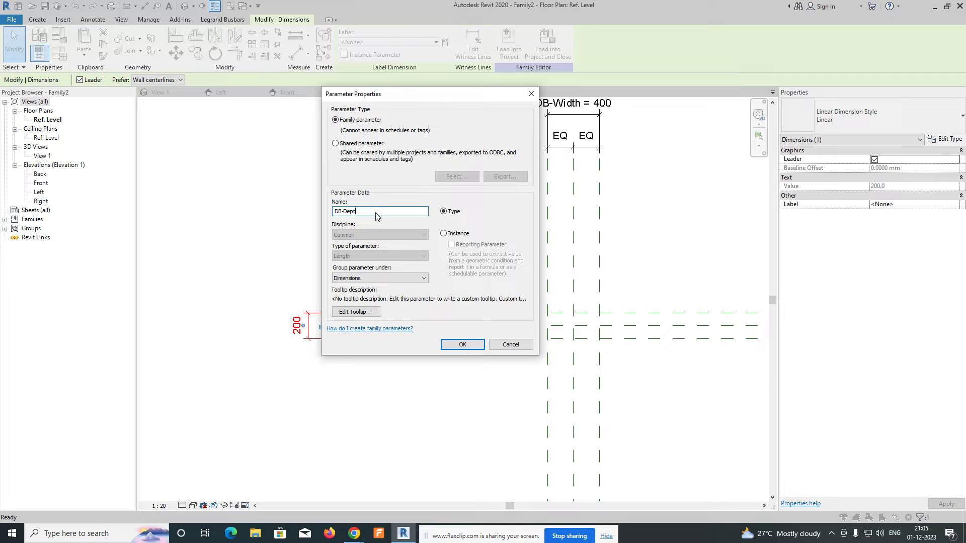
{"action": "left_click", "coordinate": [463, 344]}
{"action": "middle_click_drag", "start_coordinate": [505, 284], "coordinate": [302, 227]}
{"action": "middle_click_drag", "start_coordinate": [465, 271], "coordinate": [443, 281]}
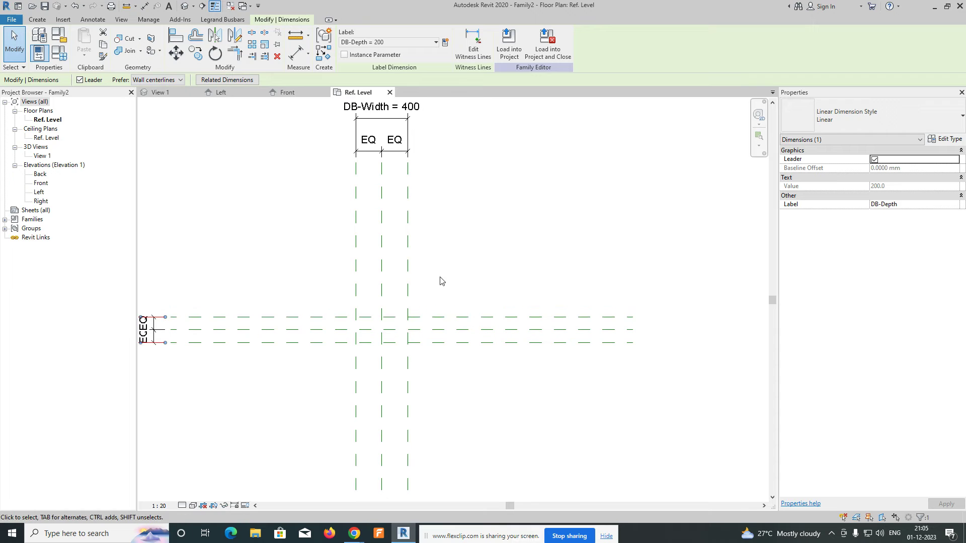
Start an extrusion and sketch a 400 × 200 mm rectangle between opposite corner intersections of the outer reference planes
{"action": "left_click", "coordinate": [37, 19]}
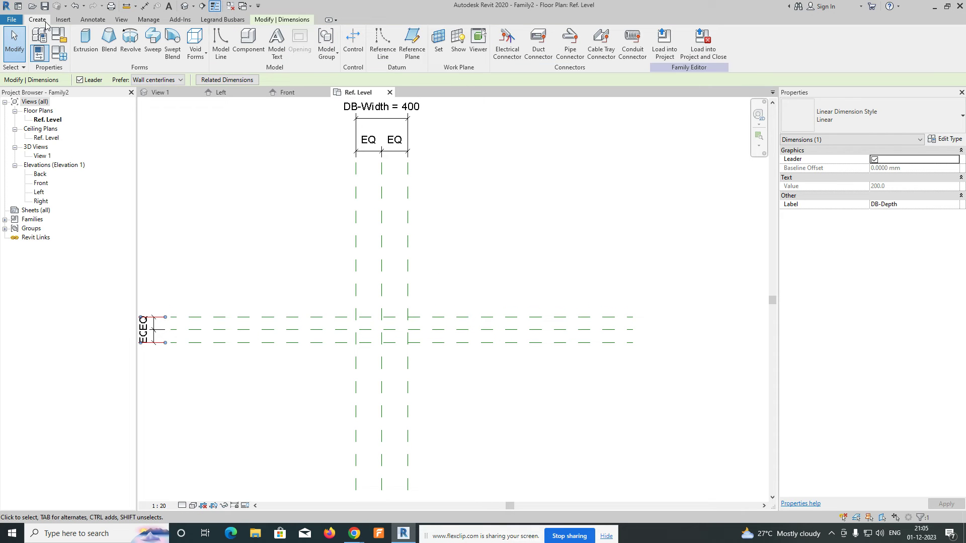
{"action": "left_click", "coordinate": [81, 42]}
{"action": "left_click", "coordinate": [378, 33]}
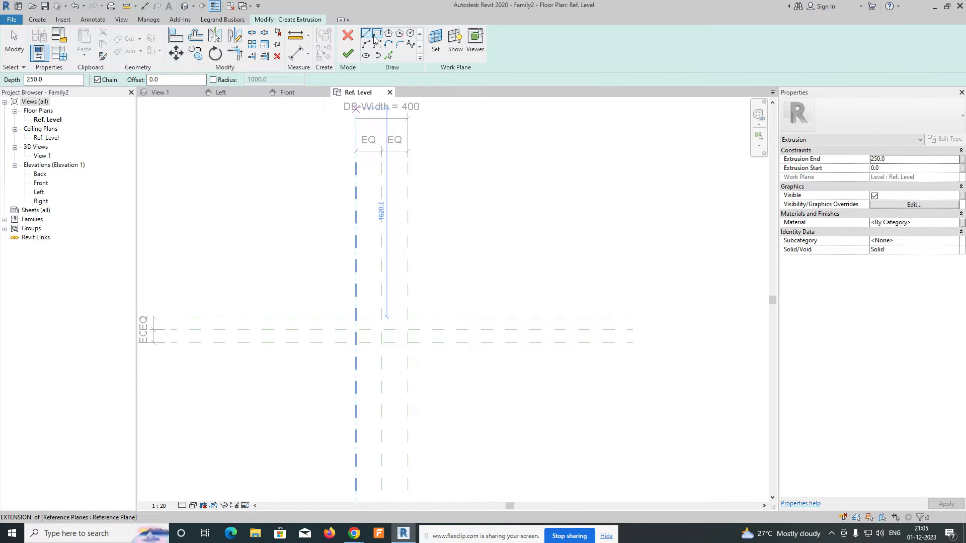
{"action": "scroll", "coordinate": [388, 340], "scroll_direction": "up", "scroll_amount": 2}
{"action": "left_click", "coordinate": [339, 304]}
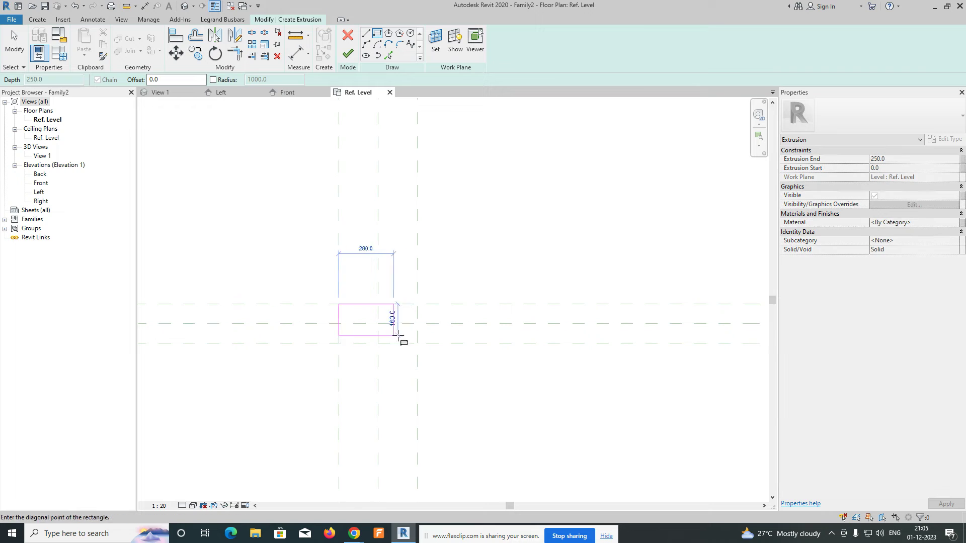
{"action": "left_click", "coordinate": [417, 343]}
Lock the sketched rectangle's edges to the surrounding outer reference planes and leave the rectangle tool
{"action": "left_click", "coordinate": [357, 318]}
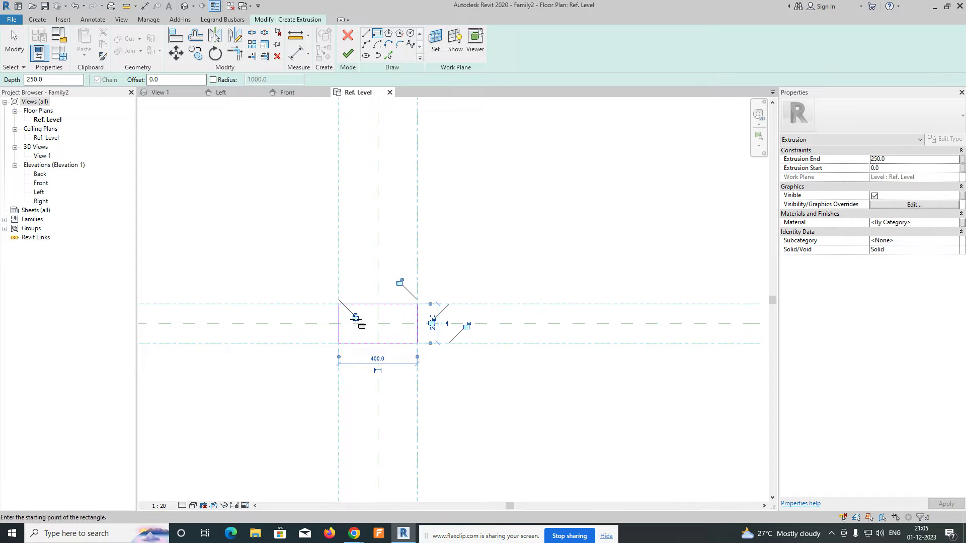
{"action": "left_click", "coordinate": [400, 282]}
{"action": "left_click", "coordinate": [467, 328]}
{"action": "middle_click_drag", "start_coordinate": [396, 349], "coordinate": [422, 325]}
{"action": "key", "text": "Escape"}
{"action": "key", "text": "Escape"}
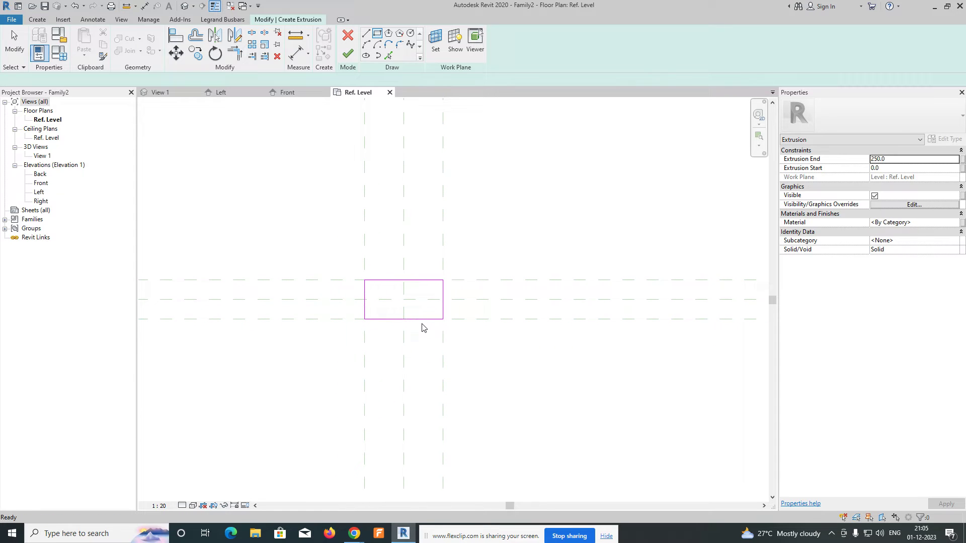
Check the alignment locks on the rectangle's lower edge and finish the extrusion with a 250 mm depth
{"action": "left_click", "coordinate": [388, 321]}
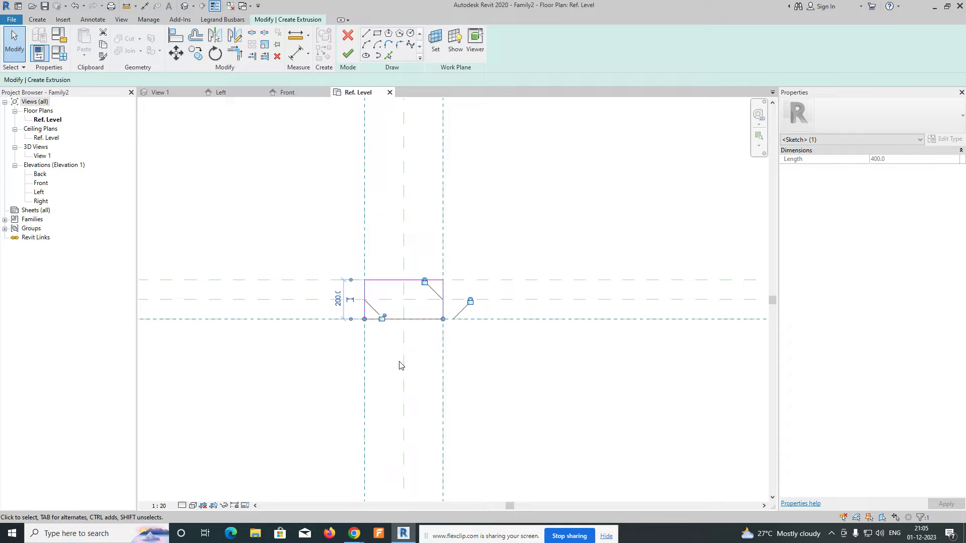
{"action": "left_click", "coordinate": [415, 355]}
{"action": "left_click", "coordinate": [412, 320]}
{"action": "left_click", "coordinate": [435, 272]}
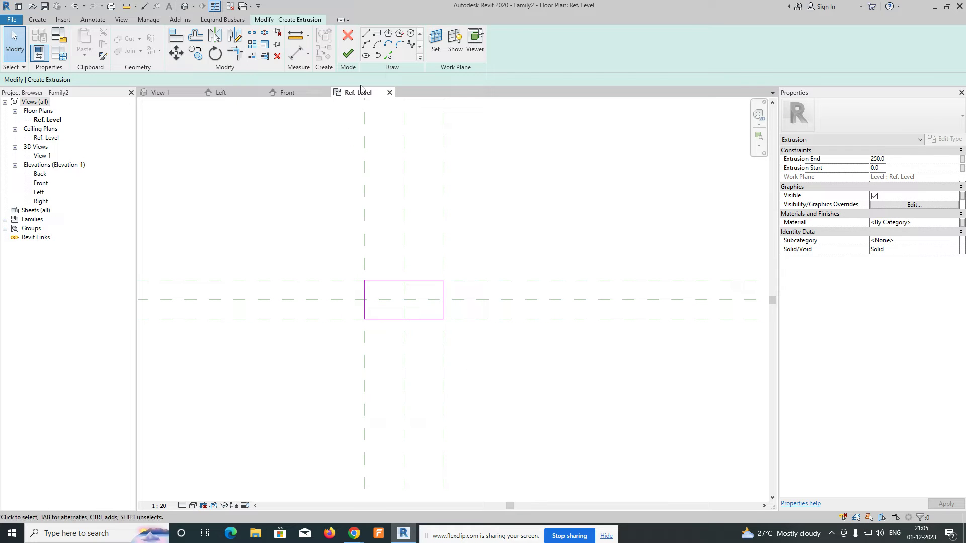
{"action": "left_click", "coordinate": [349, 54]}
{"action": "left_click", "coordinate": [533, 250]}
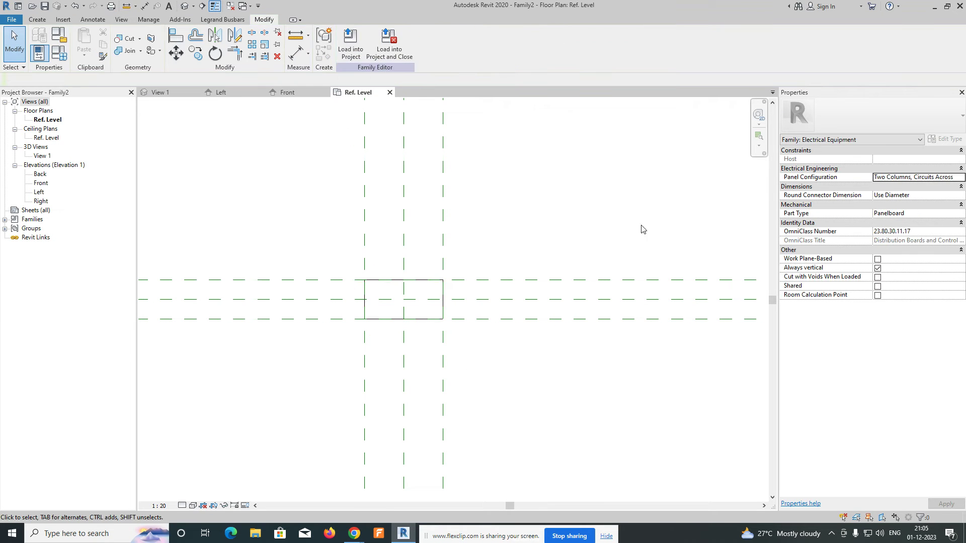
Open the 3D view View 1, look at the extruded box and set the visual style to Shaded
{"action": "double_click", "coordinate": [38, 156]}
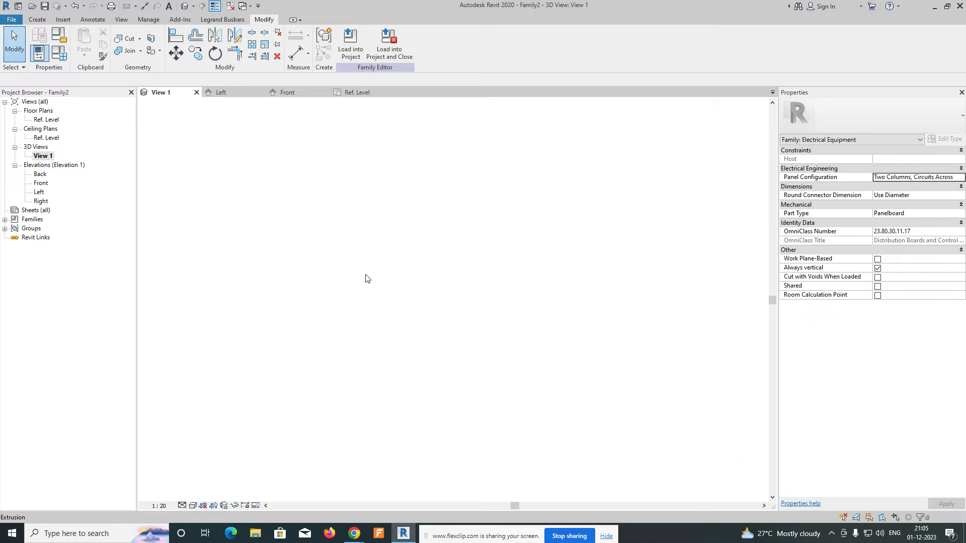
{"action": "middle_click_drag", "start_coordinate": [439, 334], "coordinate": [543, 422], "text": "shift"}
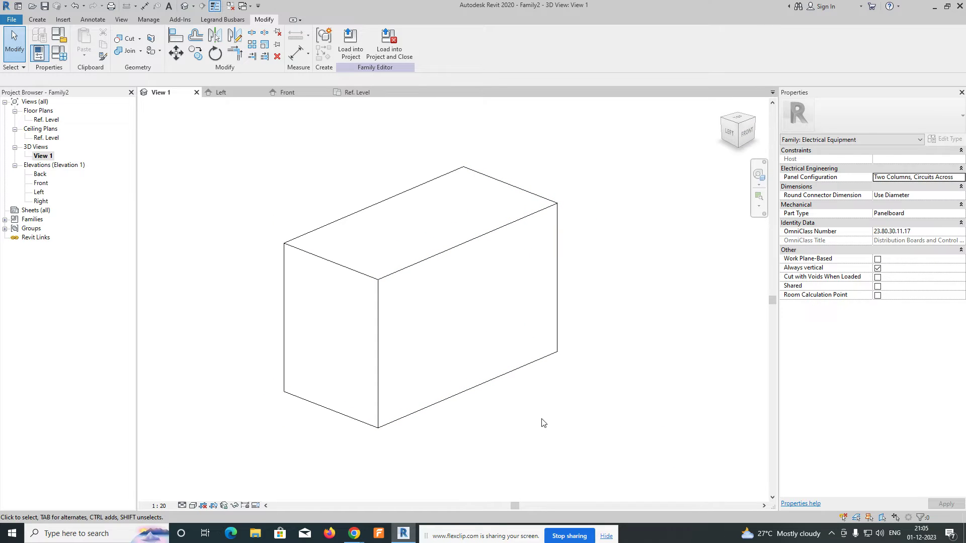
{"action": "left_click", "coordinate": [201, 506]}
{"action": "left_click", "coordinate": [222, 457]}
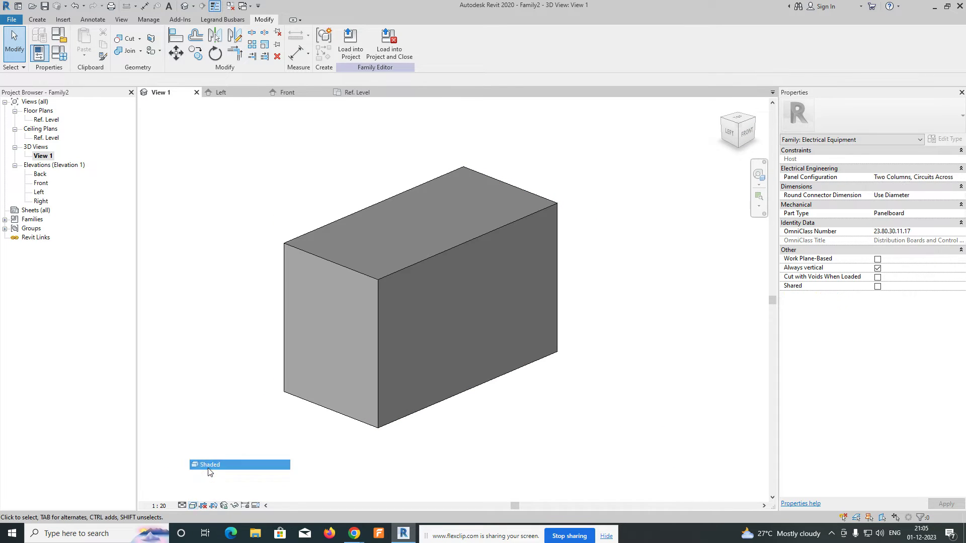
Set the detail level of the 3D view to Fine
{"action": "middle_click_drag", "start_coordinate": [223, 456], "coordinate": [255, 418]}
{"action": "left_click", "coordinate": [182, 506]}
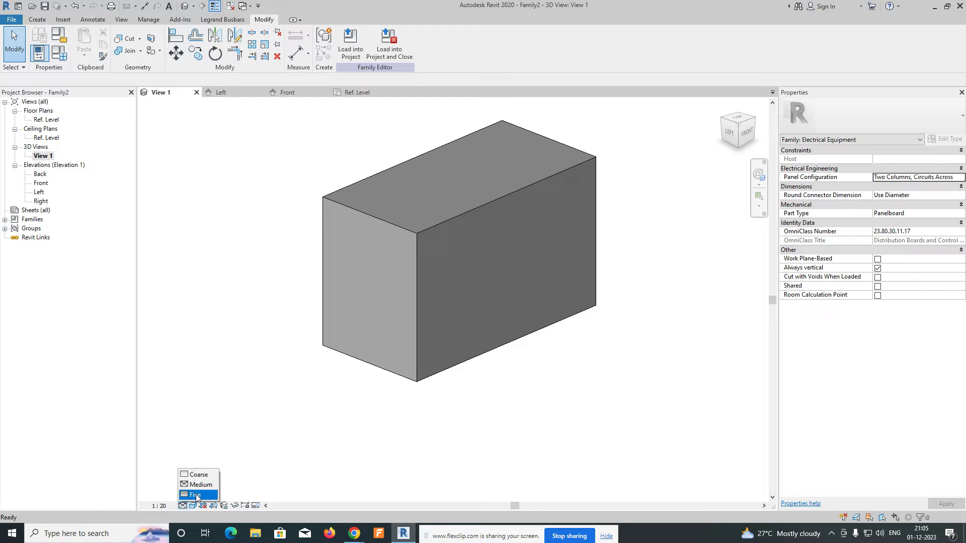
{"action": "left_click", "coordinate": [196, 496]}
{"action": "scroll", "coordinate": [476, 131], "scroll_direction": "up", "scroll_amount": 2}
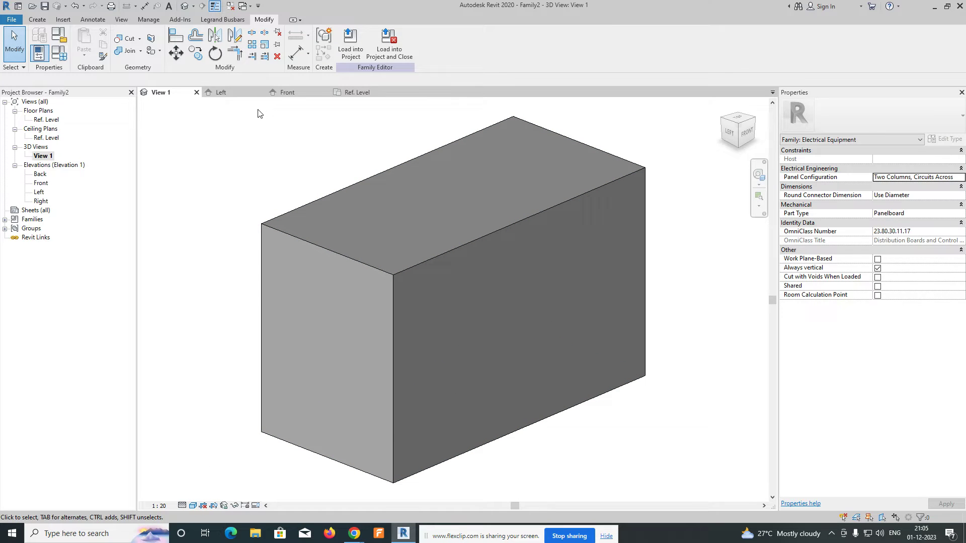
Open the Front elevation and place a horizontal reference plane offset 1800 mm above the Ref. Level
{"action": "double_click", "coordinate": [41, 183]}
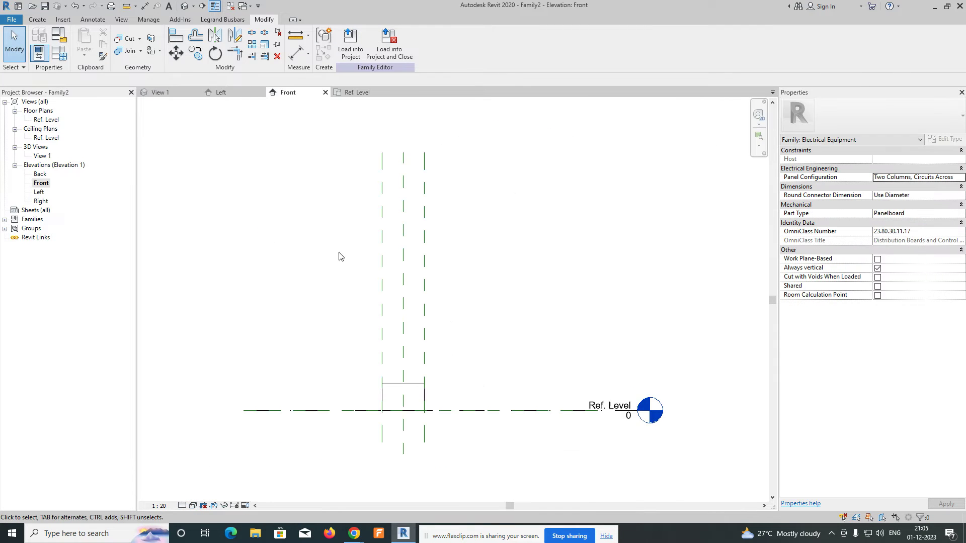
{"action": "middle_click_drag", "start_coordinate": [484, 356], "coordinate": [487, 318]}
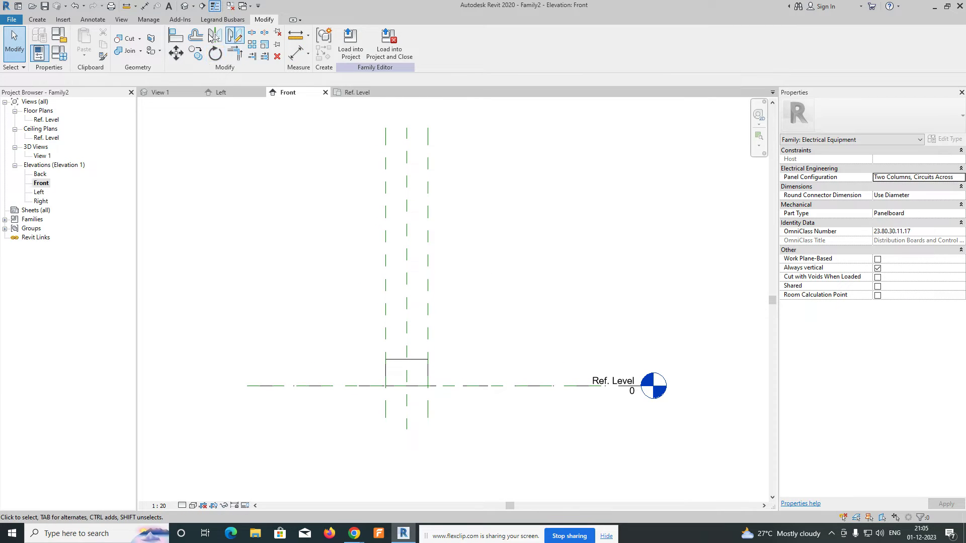
{"action": "left_click", "coordinate": [37, 19]}
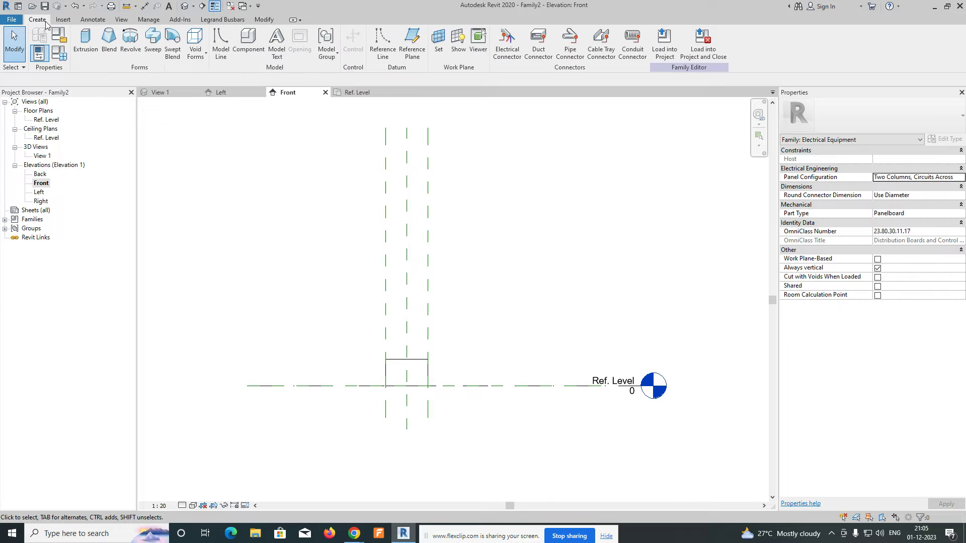
{"action": "left_click", "coordinate": [412, 45]}
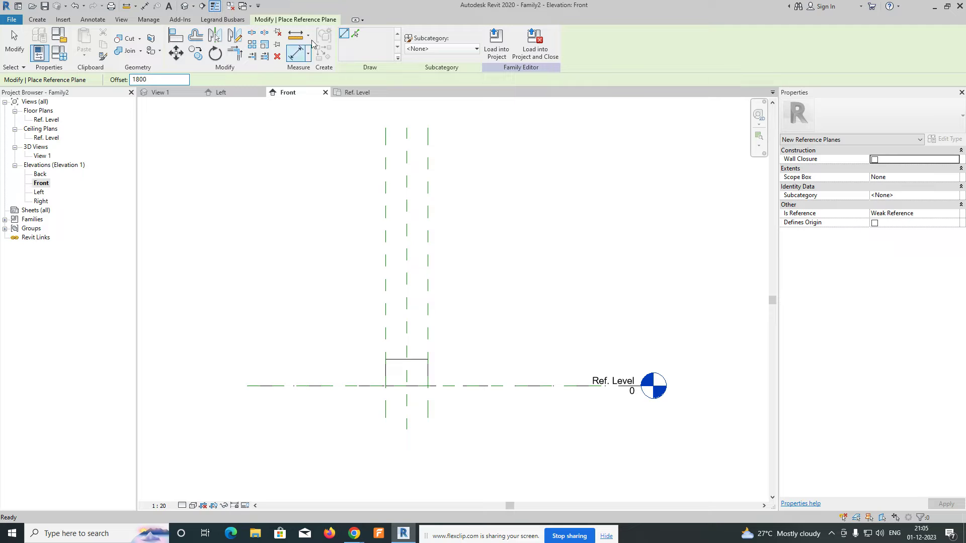
{"action": "left_click", "coordinate": [520, 386]}
{"action": "key", "text": "Escape"}
{"action": "key", "text": "Escape"}
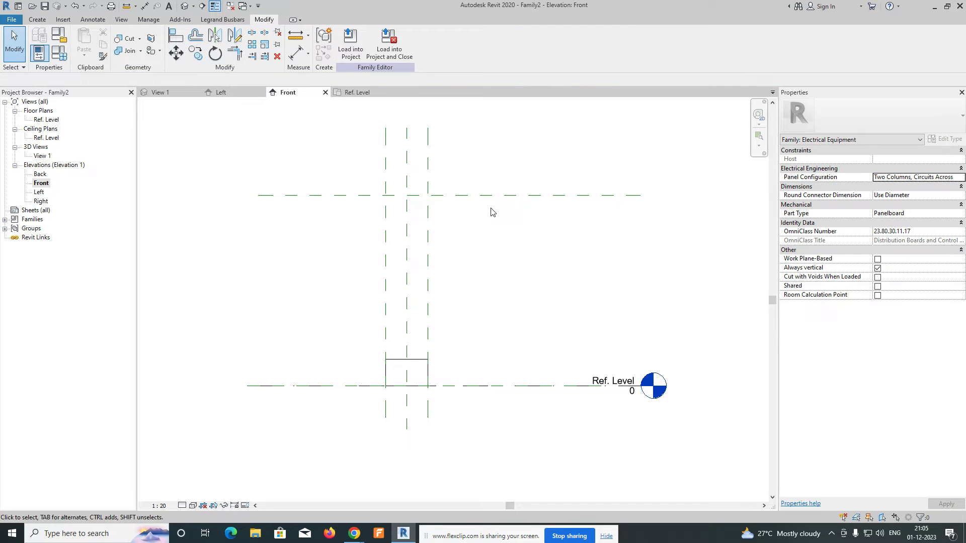
Add an aligned dimension between the Ref. Level and the new upper reference plane
{"action": "left_click", "coordinate": [299, 59]}
{"action": "left_click", "coordinate": [367, 386]}
{"action": "left_click", "coordinate": [359, 196]}
{"action": "left_click", "coordinate": [347, 237]}
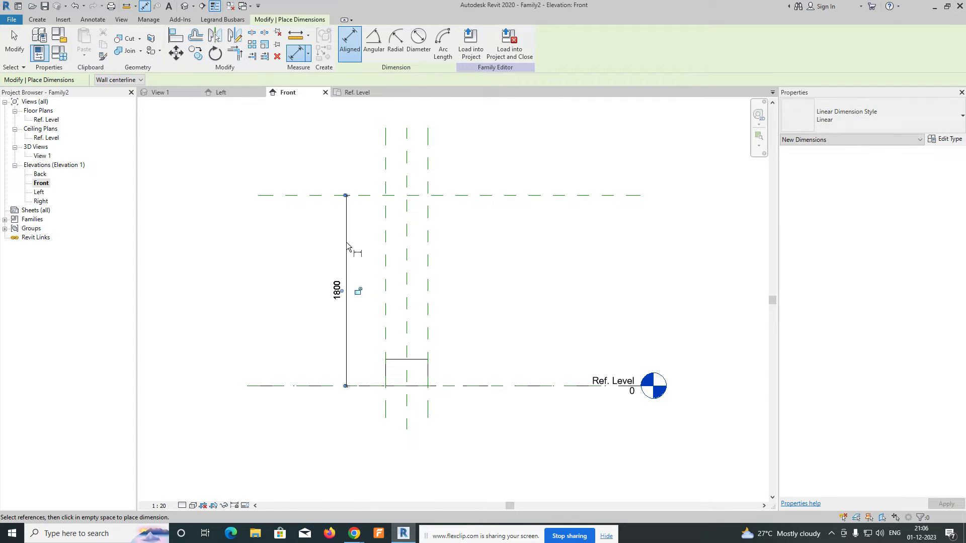
{"action": "key", "text": "Escape"}
Label the vertical dimension with a new instance family parameter named DB-Height, dismissing the antivirus upgrade notice
{"action": "left_click", "coordinate": [348, 252]}
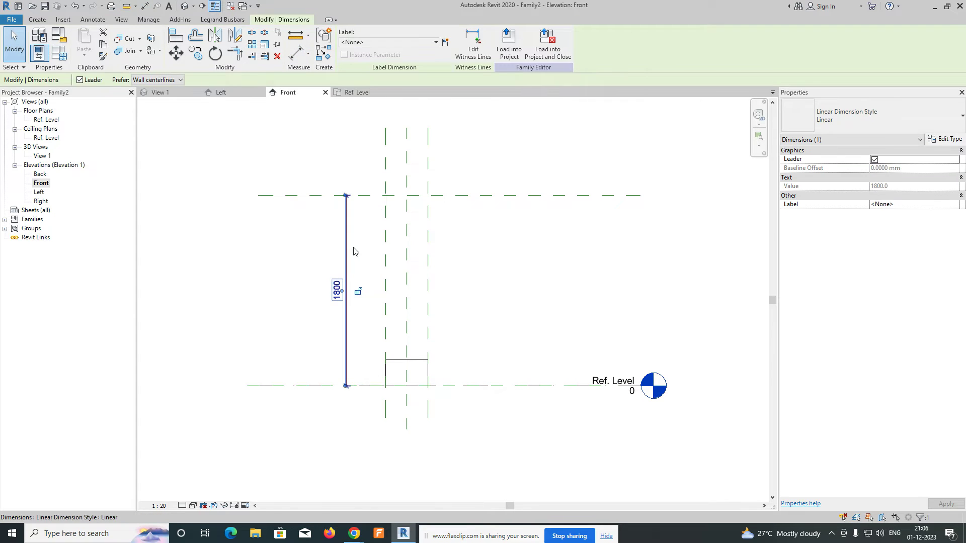
{"action": "left_click", "coordinate": [445, 43]}
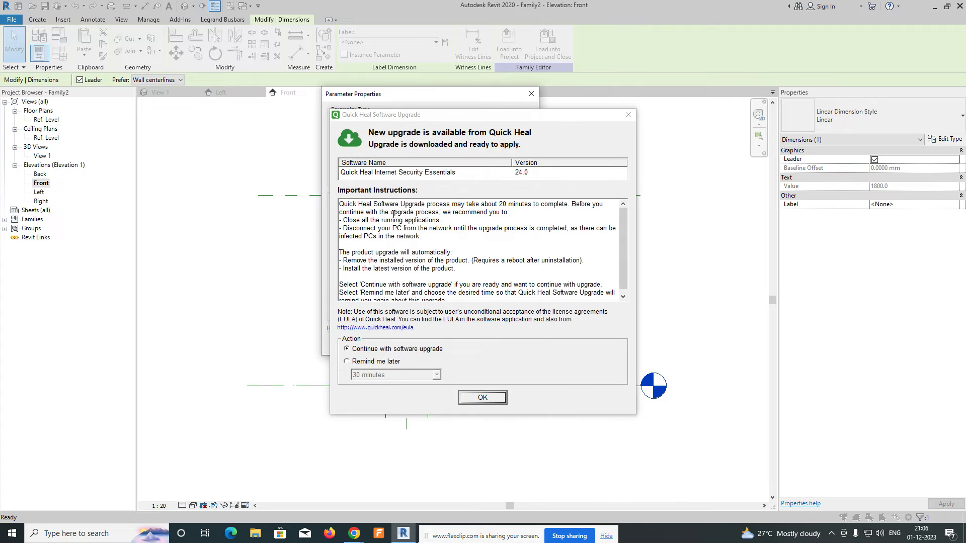
{"action": "type", "text": "db"}
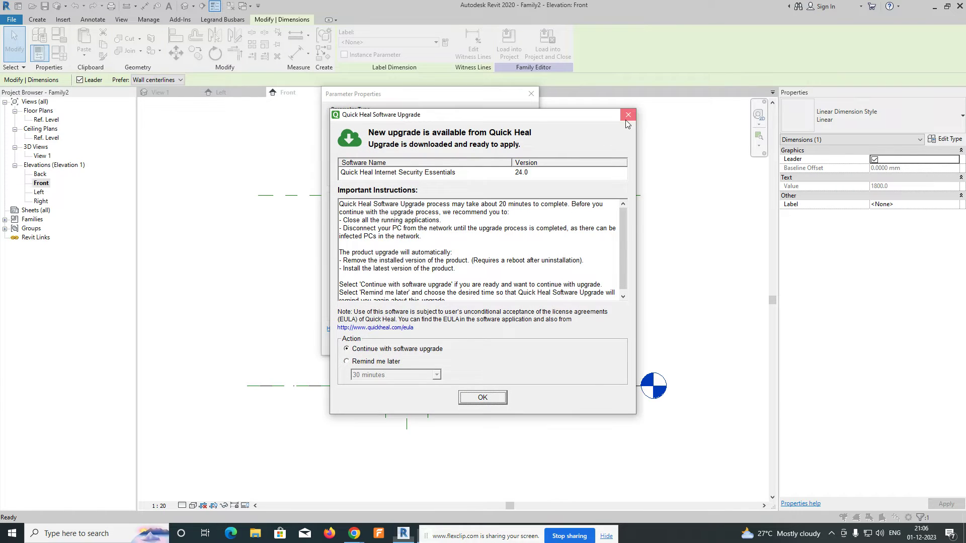
{"action": "left_click", "coordinate": [628, 116]}
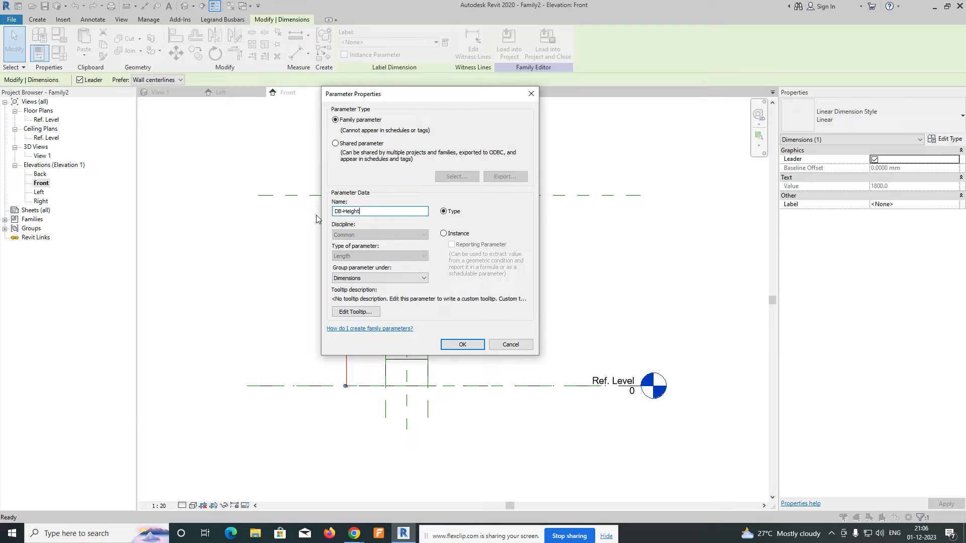
{"action": "left_click", "coordinate": [444, 234]}
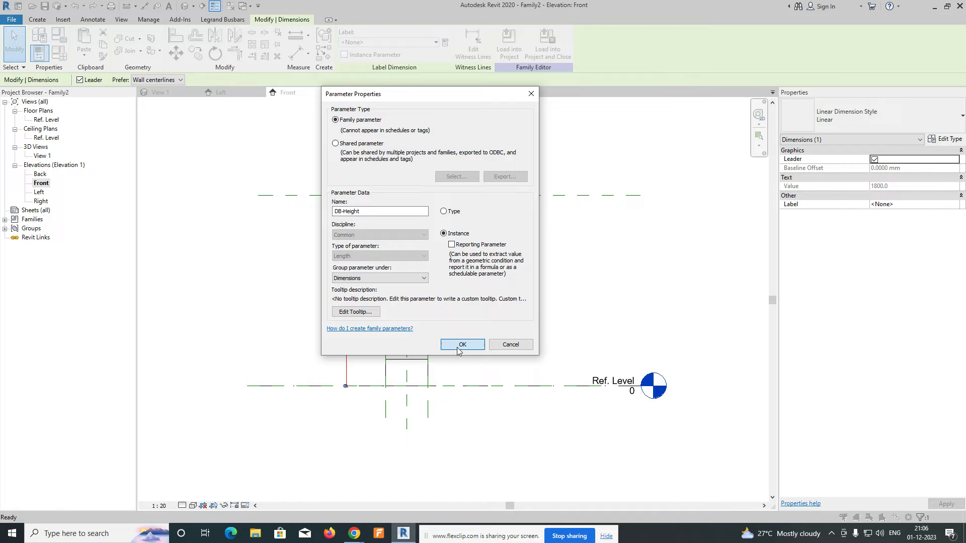
{"action": "left_click", "coordinate": [459, 346]}
{"action": "left_click", "coordinate": [483, 339]}
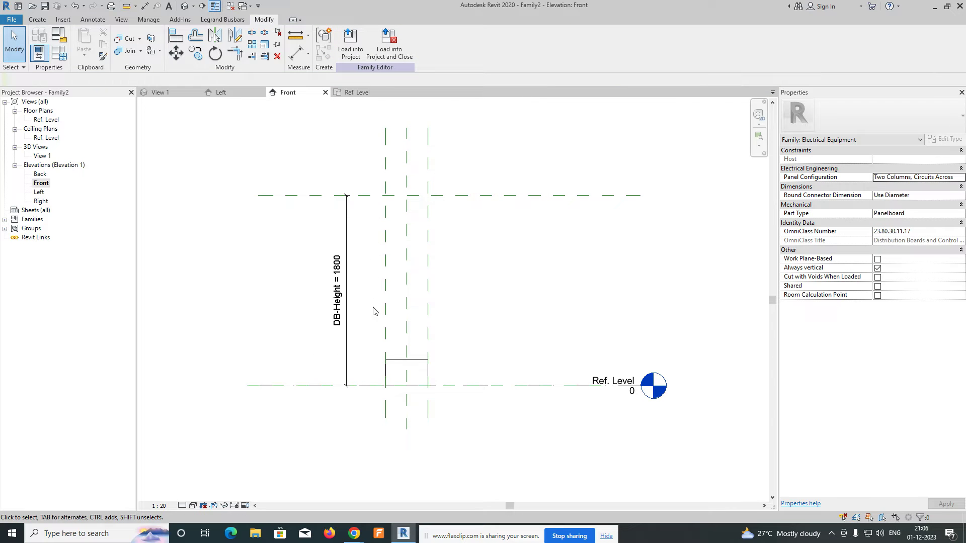
{"action": "key", "text": "d"}
{"action": "key", "text": "i"}
{"action": "key", "text": "Escape"}
Align the top of the extruded box to the upper reference plane
{"action": "left_click", "coordinate": [171, 41]}
{"action": "left_click", "coordinate": [458, 197]}
{"action": "left_click", "coordinate": [426, 372]}
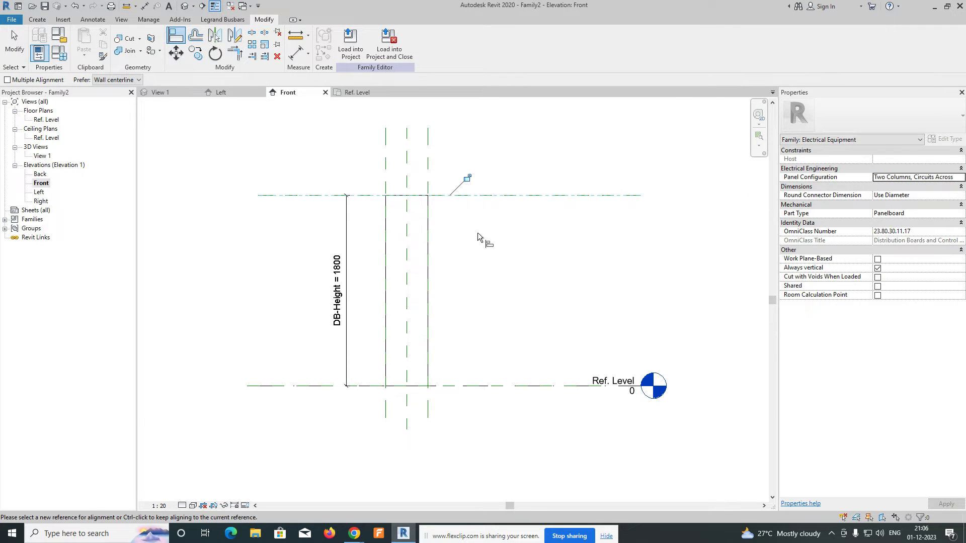
{"action": "key", "text": "Escape"}
{"action": "key", "text": "Escape"}
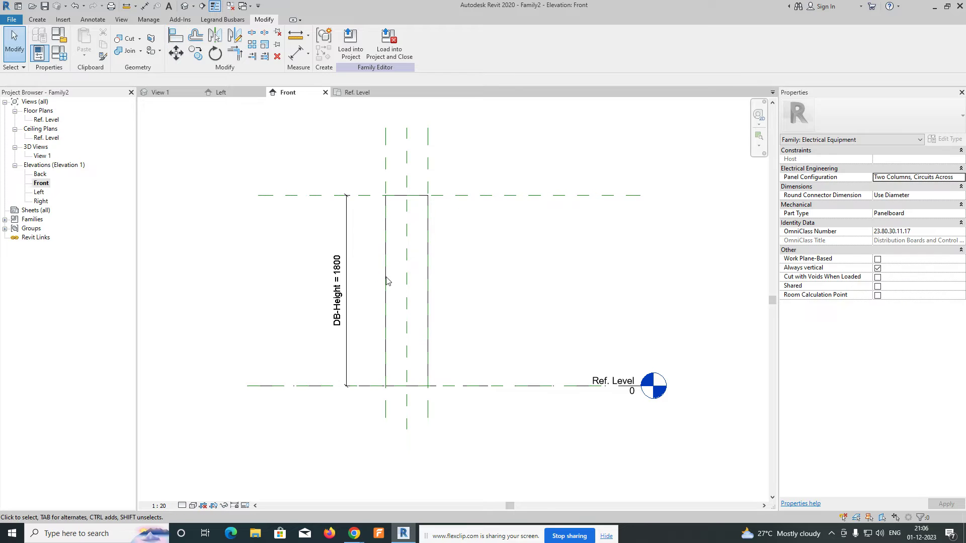
Flex the box height by setting DB-Height to 2000, 1500 and back to 1800 mm
{"action": "left_click", "coordinate": [336, 280]}
{"action": "left_click", "coordinate": [336, 279]}
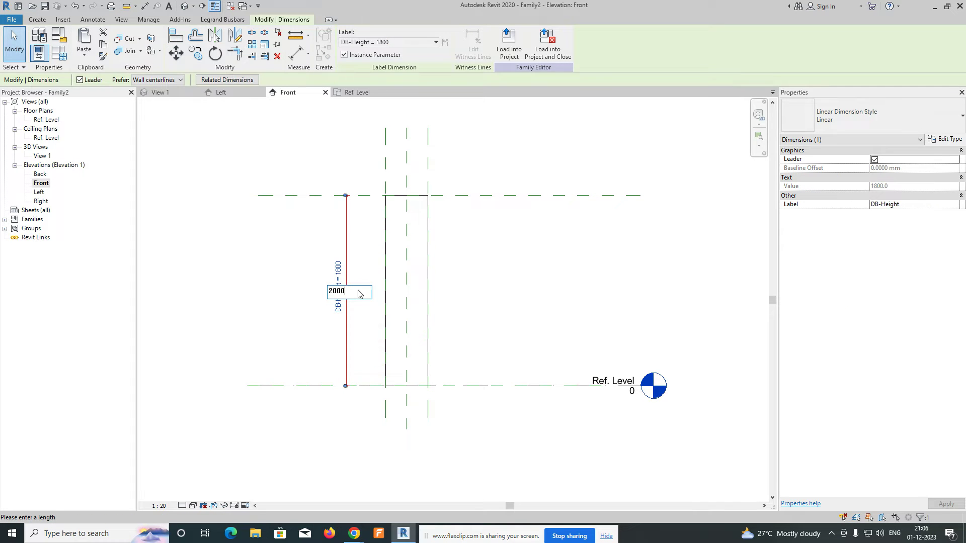
{"action": "key", "text": "Return"}
{"action": "left_click", "coordinate": [338, 267]}
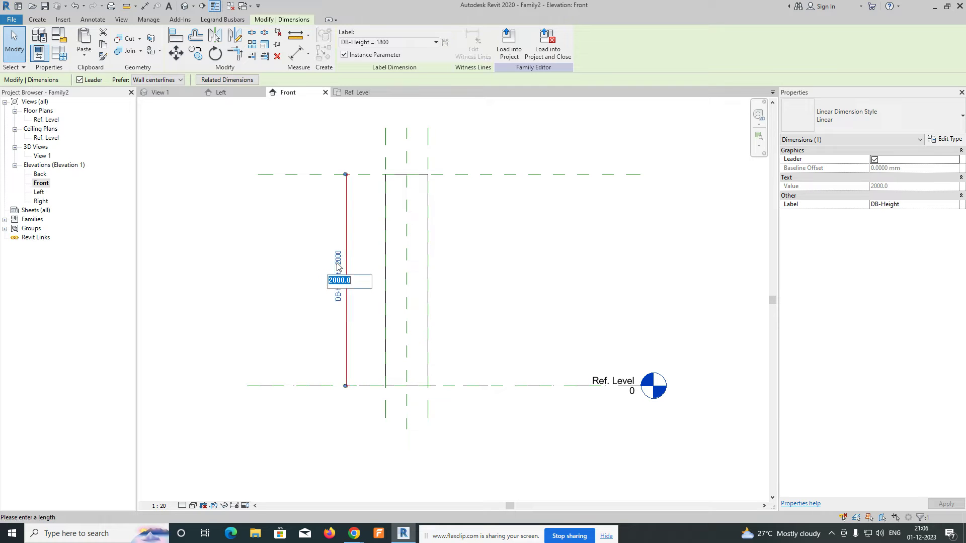
{"action": "type", "text": "15"}
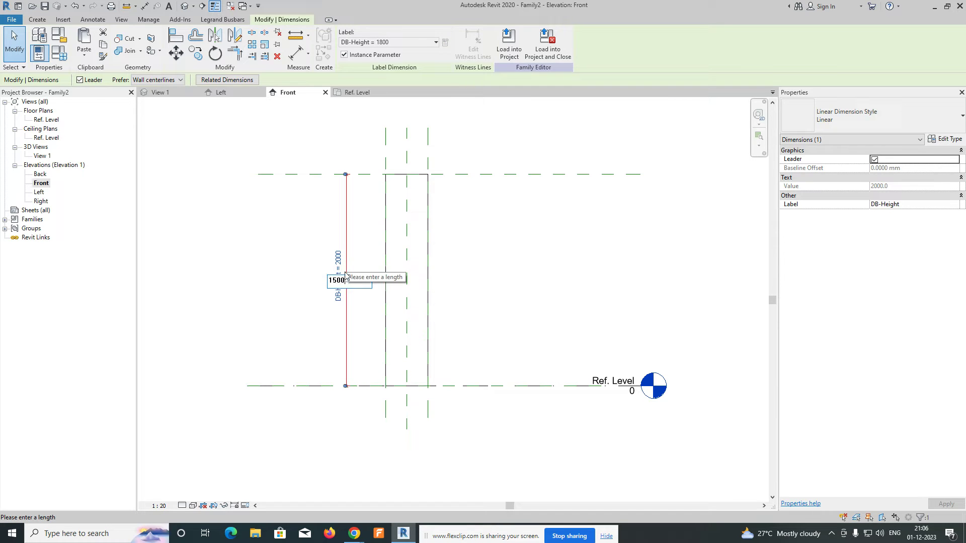
{"action": "type", "text": "00"}
{"action": "key", "text": "Return"}
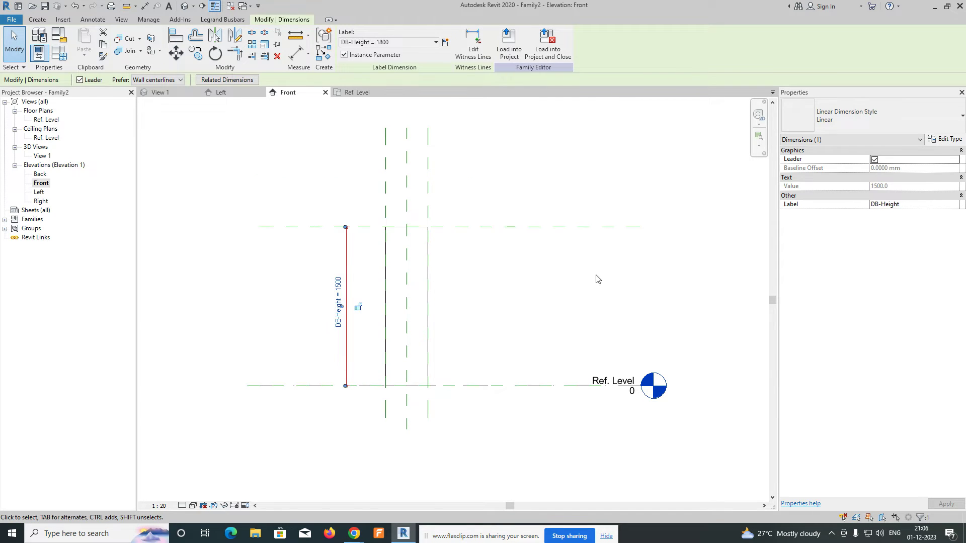
{"action": "left_click", "coordinate": [338, 288]}
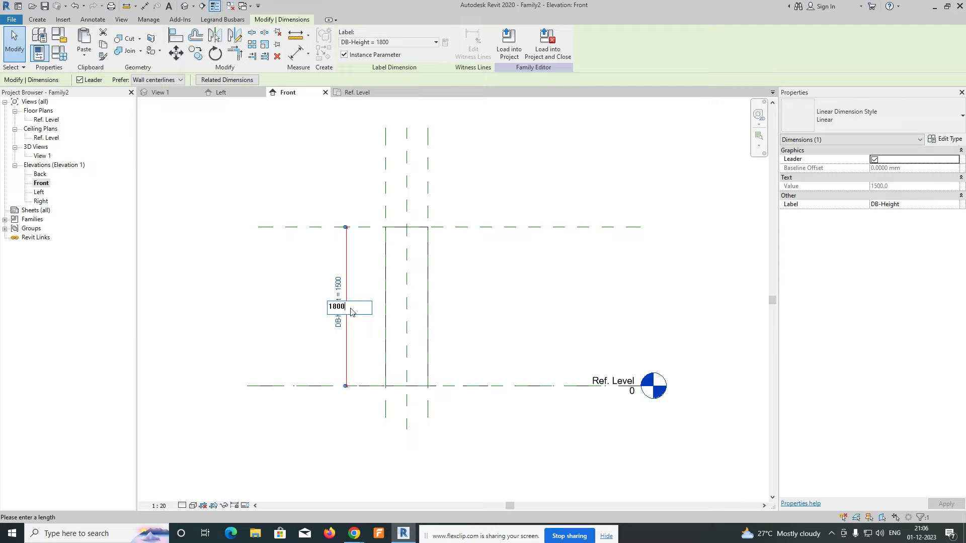
{"action": "type", "text": "1800"}
{"action": "key", "text": "Return"}
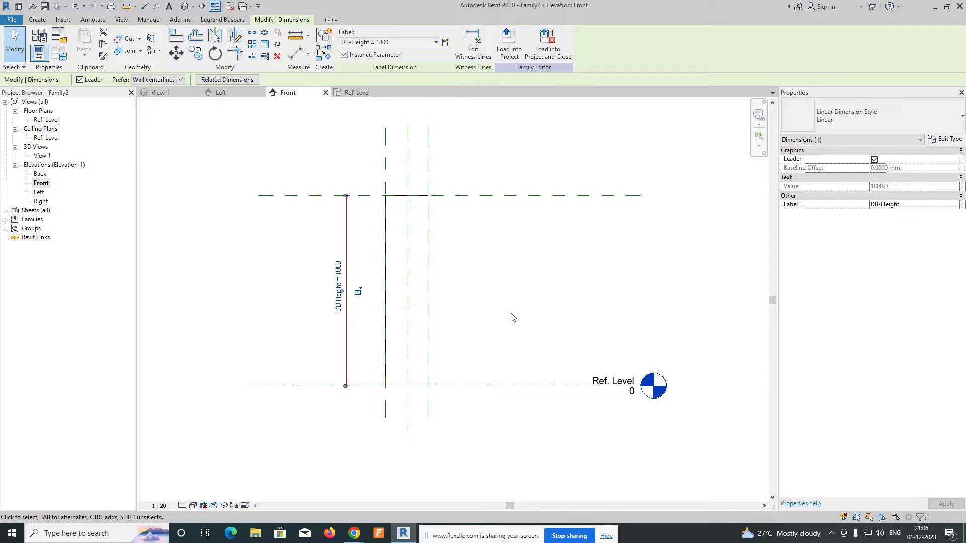
{"action": "left_click", "coordinate": [476, 315]}
Open the 3D view View 1 and examine the box from behind
{"action": "scroll", "coordinate": [431, 250], "scroll_direction": "up", "scroll_amount": 2}
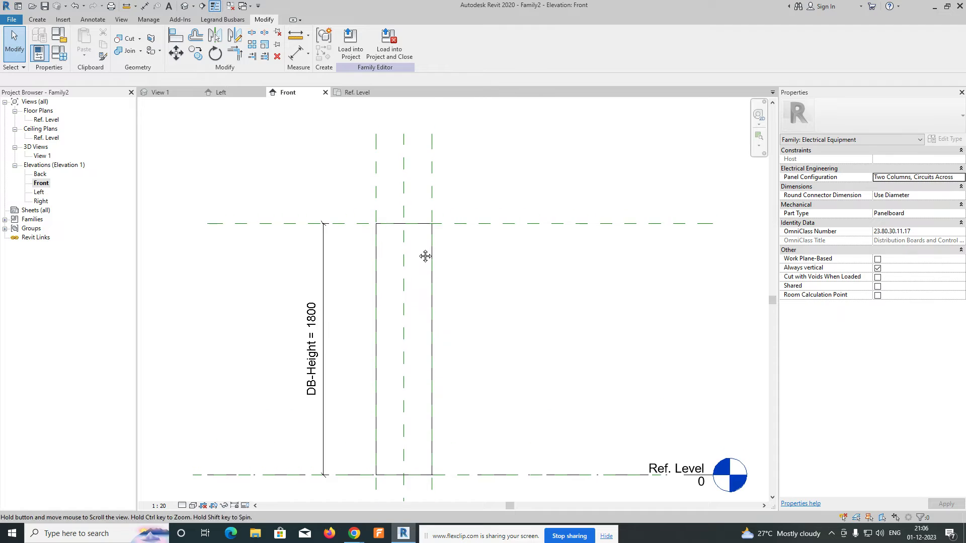
{"action": "middle_click_drag", "start_coordinate": [414, 274], "coordinate": [414, 304]}
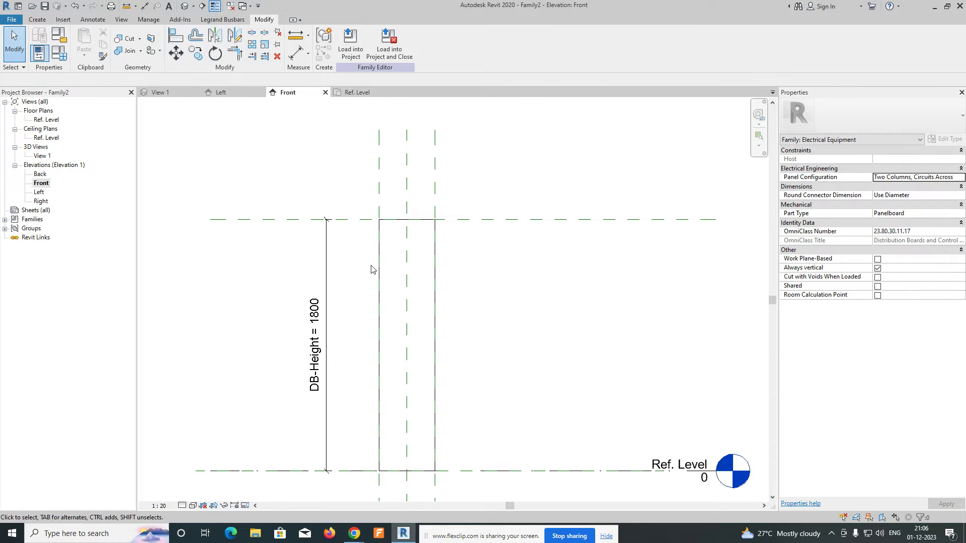
{"action": "double_click", "coordinate": [41, 156]}
{"action": "middle_click_drag", "start_coordinate": [241, 302], "coordinate": [364, 279], "text": "shift"}
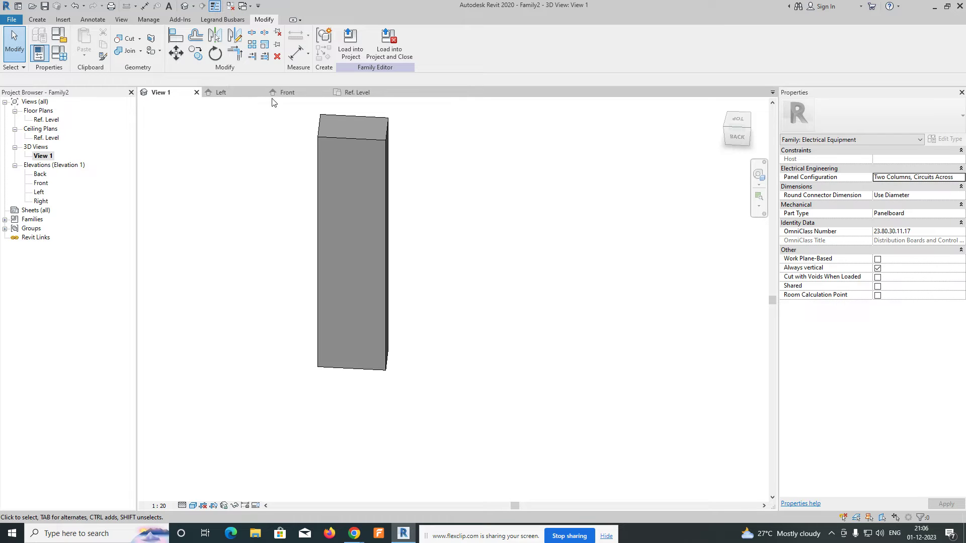
Return to the Ref. Level floor plan and set the DB-Width dimension to 800 mm
{"action": "left_click", "coordinate": [354, 92]}
{"action": "scroll", "coordinate": [372, 203], "scroll_direction": "down", "scroll_amount": 2}
{"action": "scroll", "coordinate": [381, 165], "scroll_direction": "up", "scroll_amount": 3}
{"action": "left_click", "coordinate": [410, 145]}
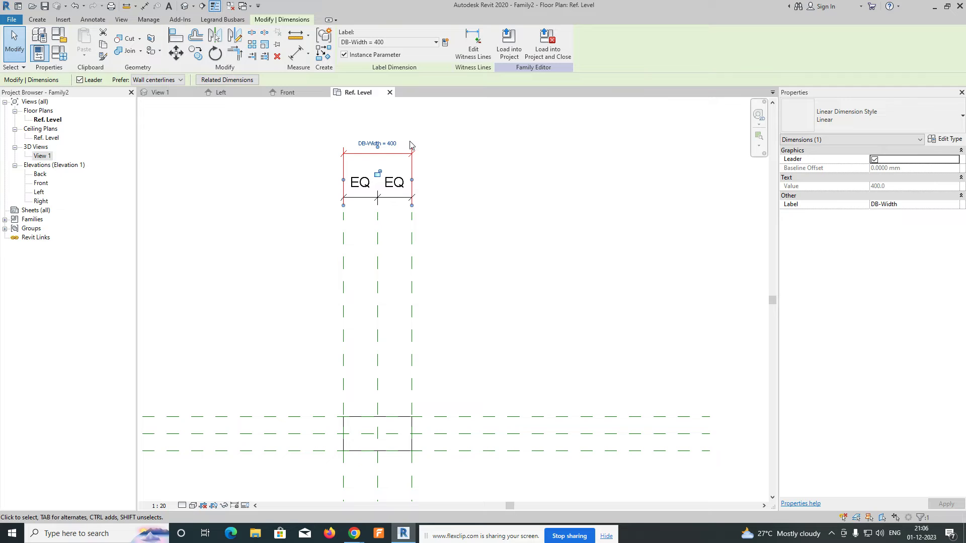
{"action": "left_click", "coordinate": [393, 145]}
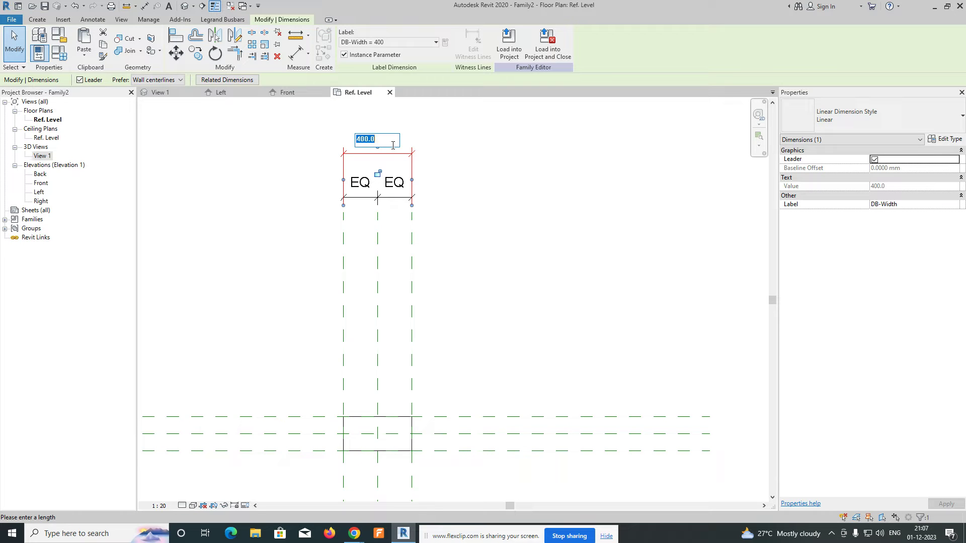
{"action": "key", "text": "Return"}
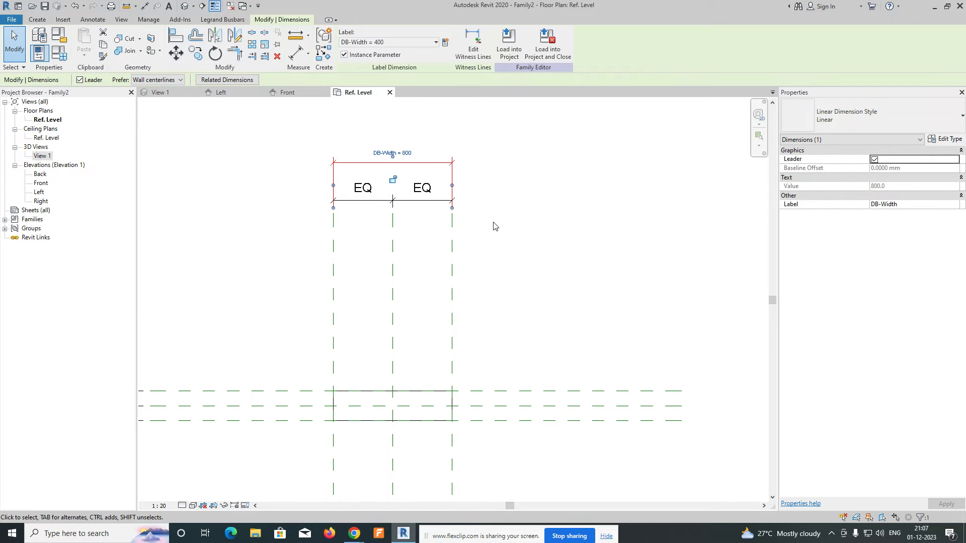
{"action": "left_click", "coordinate": [493, 222]}
Inspect the widened box from an angled viewpoint in the 3D view View 1
{"action": "left_click", "coordinate": [161, 92]}
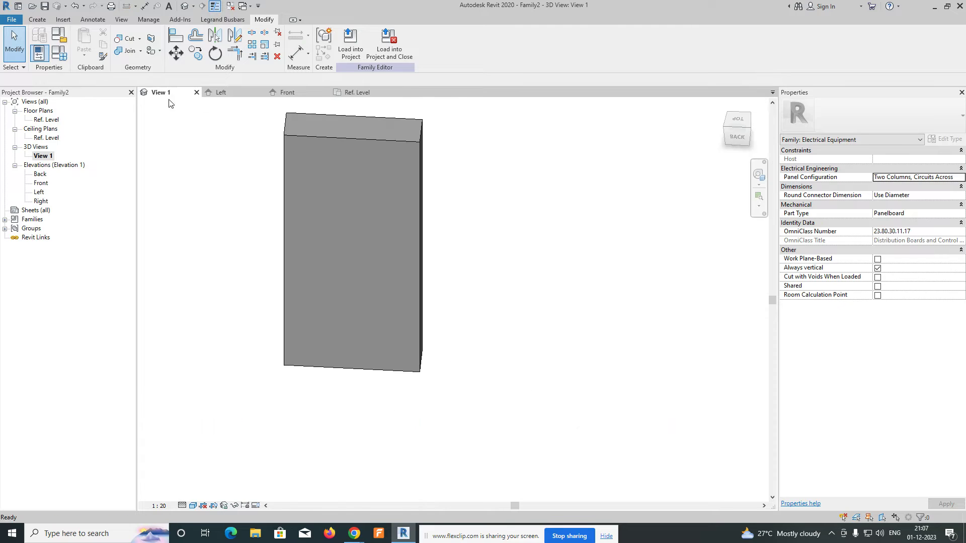
{"action": "middle_click_drag", "start_coordinate": [454, 270], "coordinate": [393, 237], "text": "shift"}
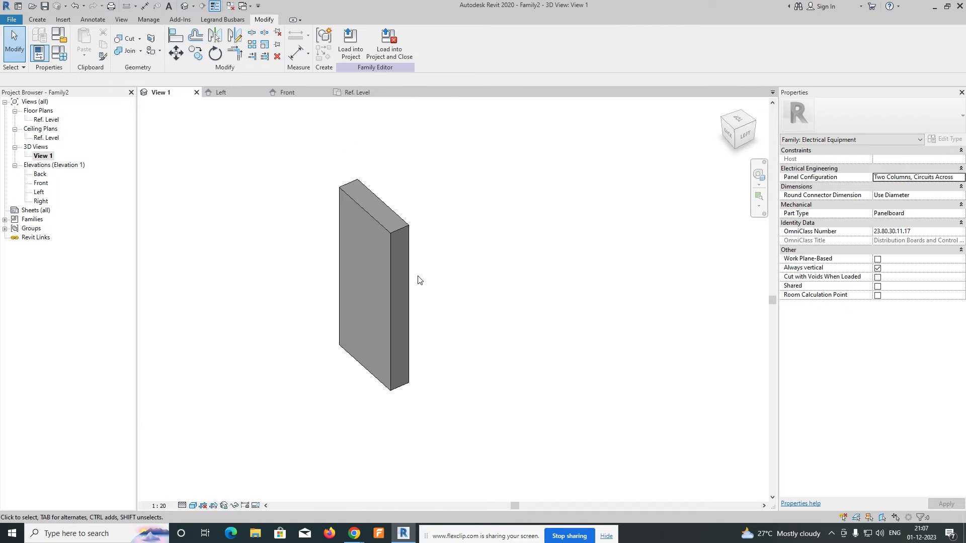
{"action": "scroll", "coordinate": [390, 227], "scroll_direction": "up", "scroll_amount": 2}
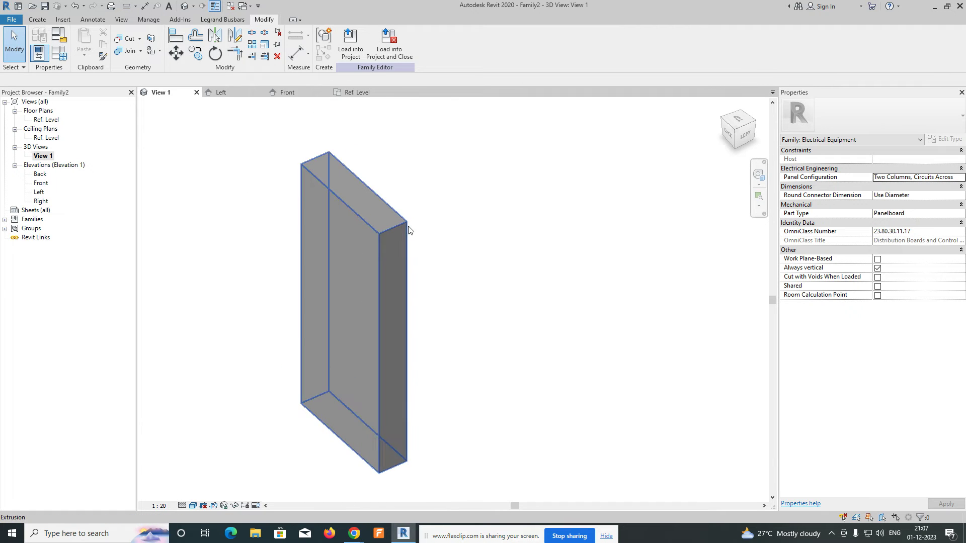
Return to the Ref. Level floor plan and set the DB-Depth dimension to 400 mm
{"action": "left_click", "coordinate": [353, 92]}
{"action": "scroll", "coordinate": [247, 366], "scroll_direction": "up", "scroll_amount": 3}
{"action": "left_click", "coordinate": [253, 372]}
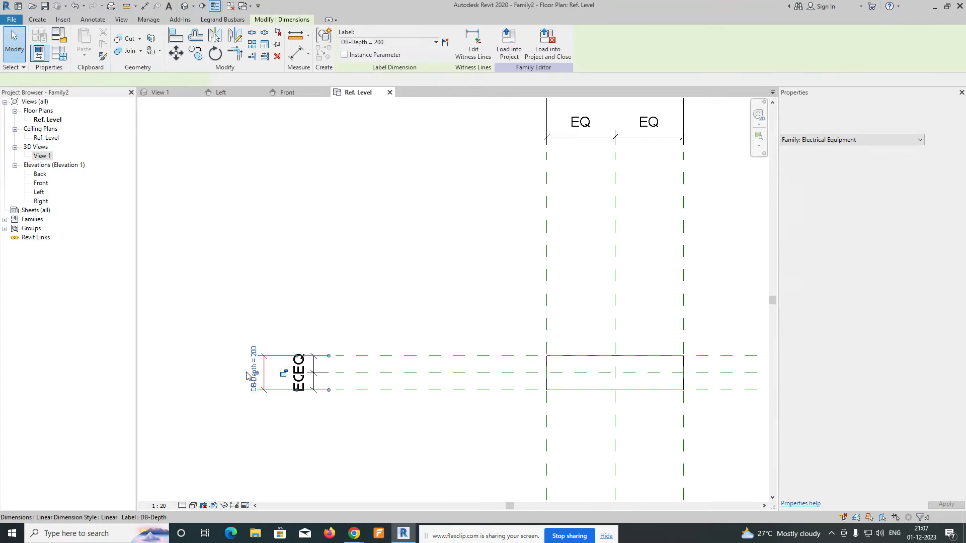
{"action": "left_click", "coordinate": [257, 372]}
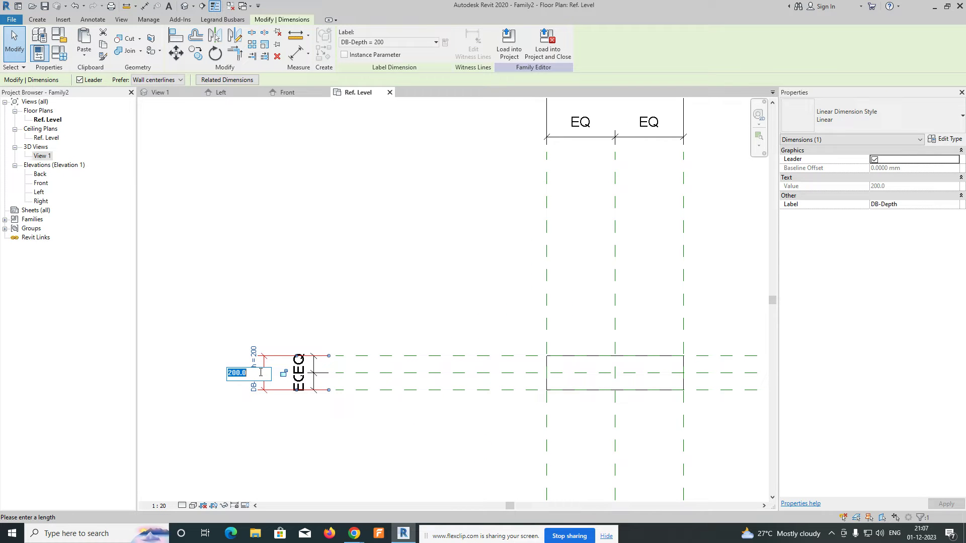
{"action": "key", "text": "Return"}
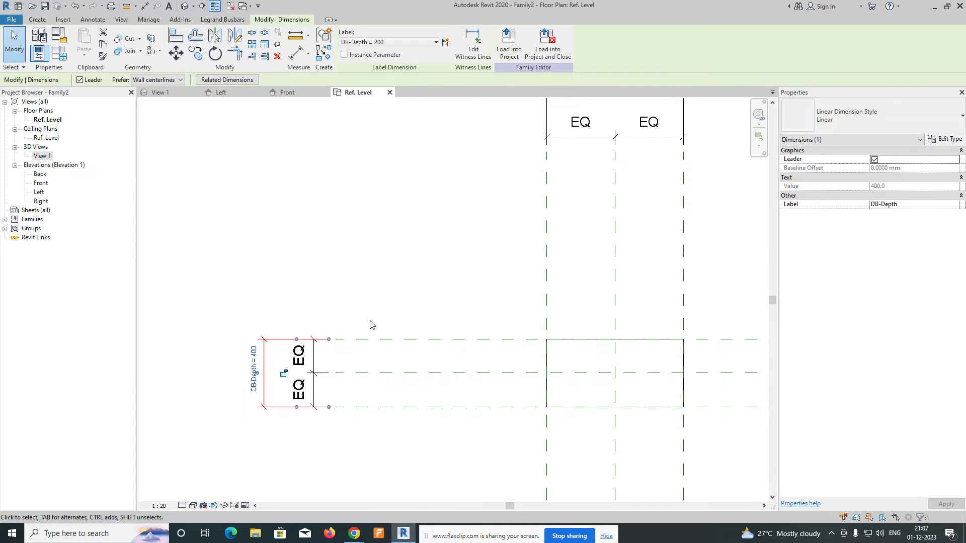
{"action": "scroll", "coordinate": [371, 325], "scroll_direction": "down", "scroll_amount": 1}
{"action": "key", "text": "Escape"}
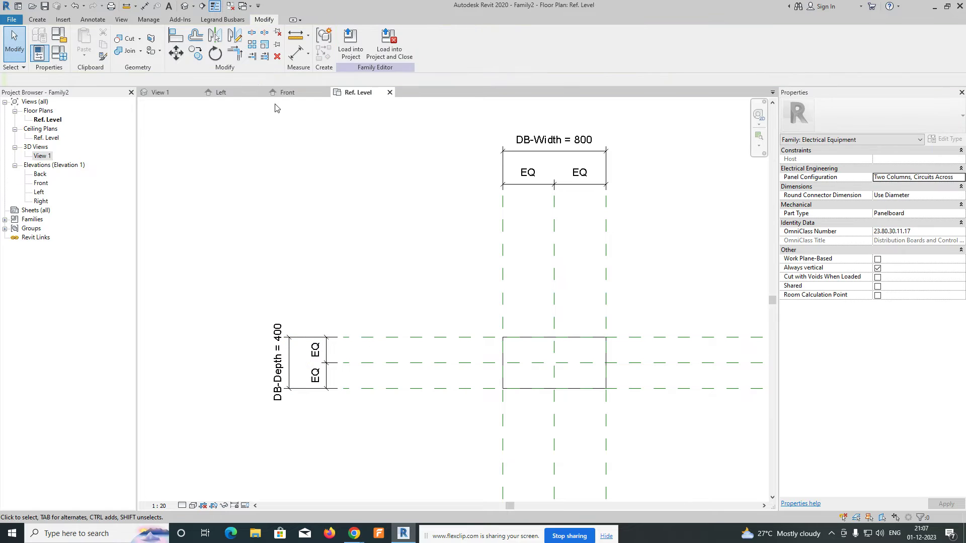
Inspect the deepened box in the 3D view View 1 and check it in the Left elevation
{"action": "left_click", "coordinate": [183, 97]}
{"action": "middle_click_drag", "start_coordinate": [369, 292], "coordinate": [438, 304], "text": "shift"}
{"action": "left_click", "coordinate": [358, 92]}
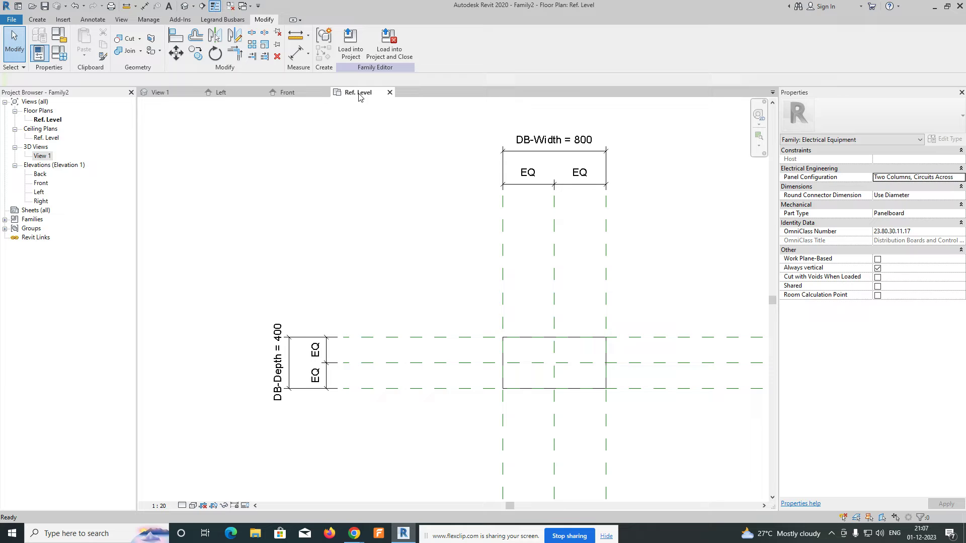
{"action": "left_click", "coordinate": [215, 95]}
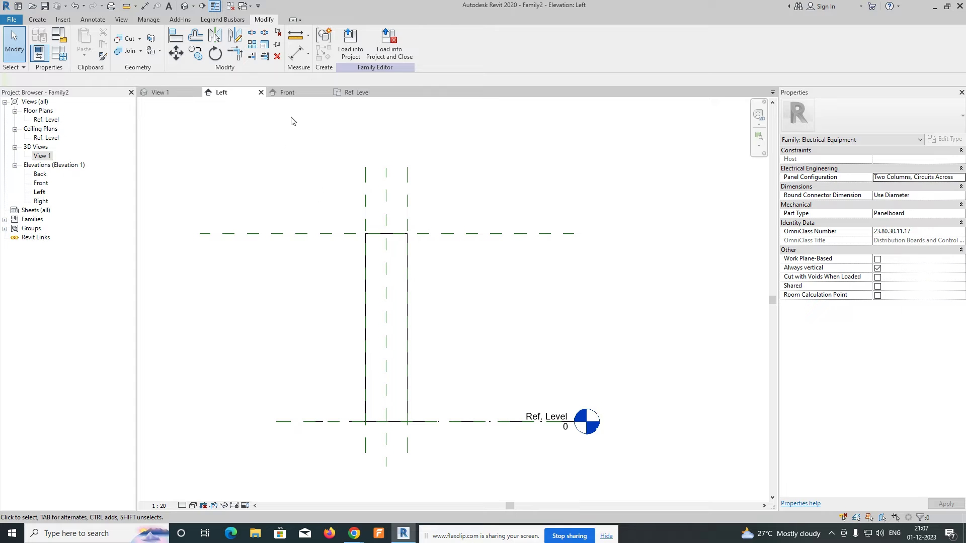
In the Front elevation, place four reference planes offset 50 mm inward from the box's left, right, top and bottom edges
{"action": "left_click", "coordinate": [289, 95]}
{"action": "middle_click_drag", "start_coordinate": [428, 245], "coordinate": [412, 288]}
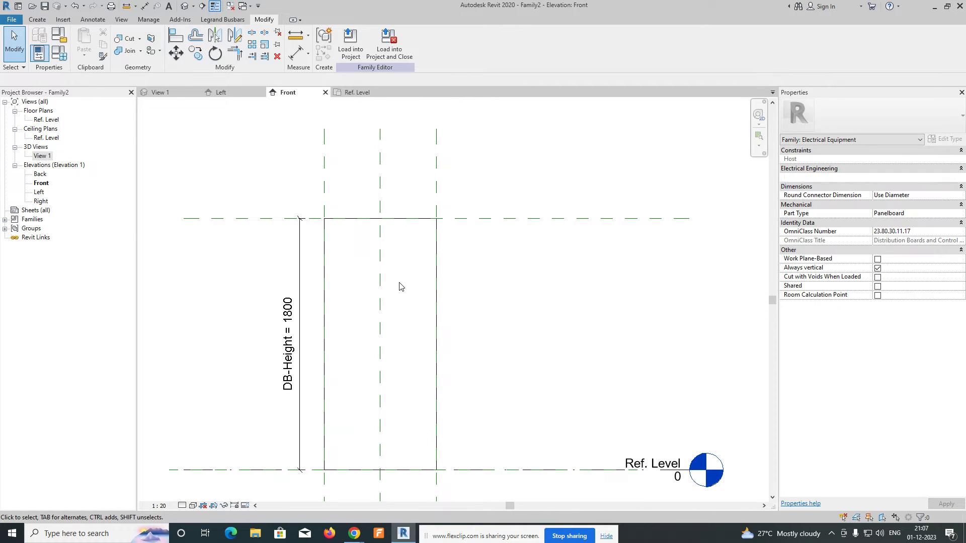
{"action": "middle_click_drag", "start_coordinate": [311, 290], "coordinate": [332, 256]}
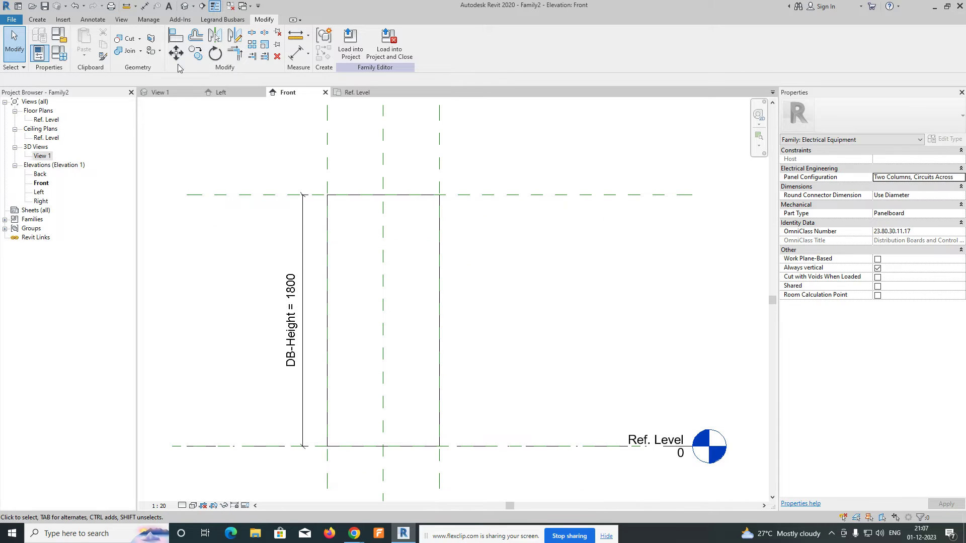
{"action": "left_click", "coordinate": [34, 21]}
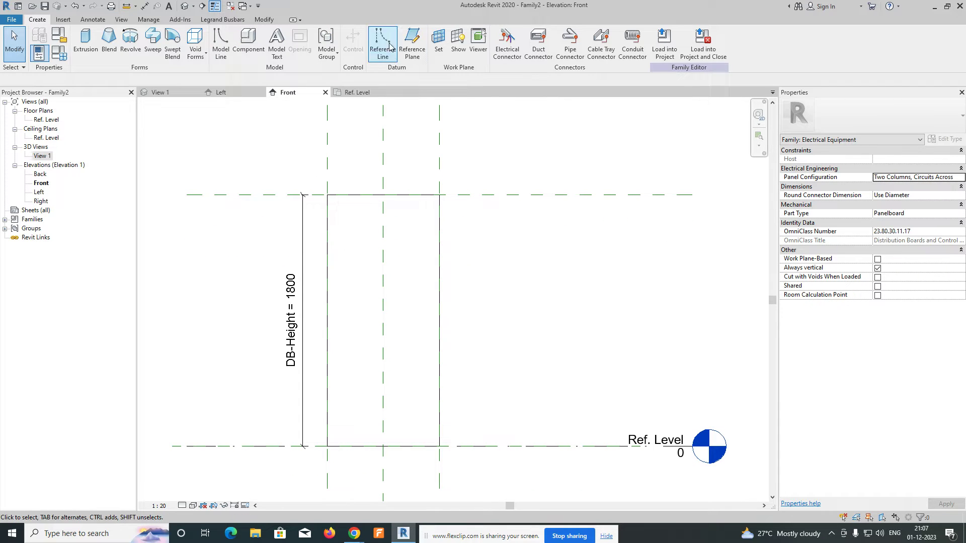
{"action": "left_click", "coordinate": [412, 51]}
{"action": "left_click", "coordinate": [132, 81]}
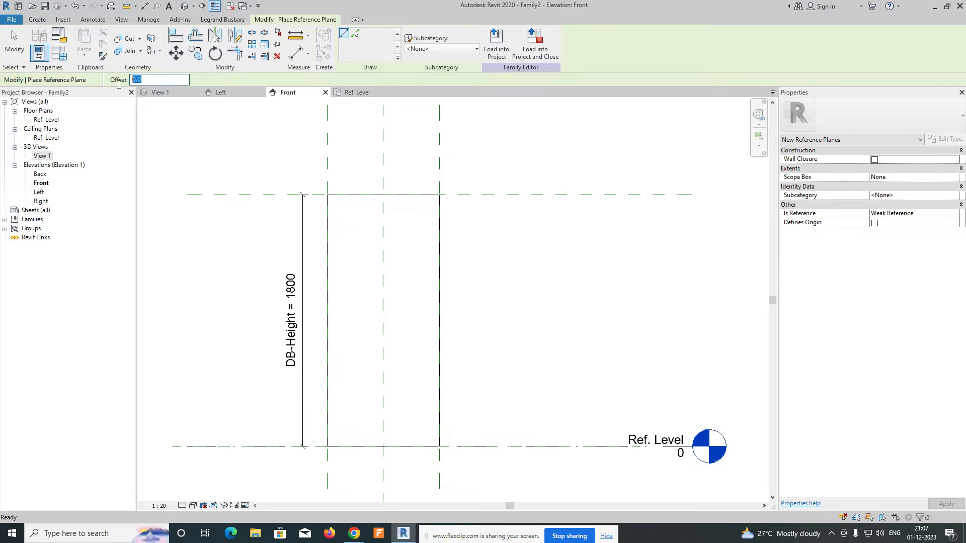
{"action": "type", "text": "50"}
{"action": "key", "text": "Return"}
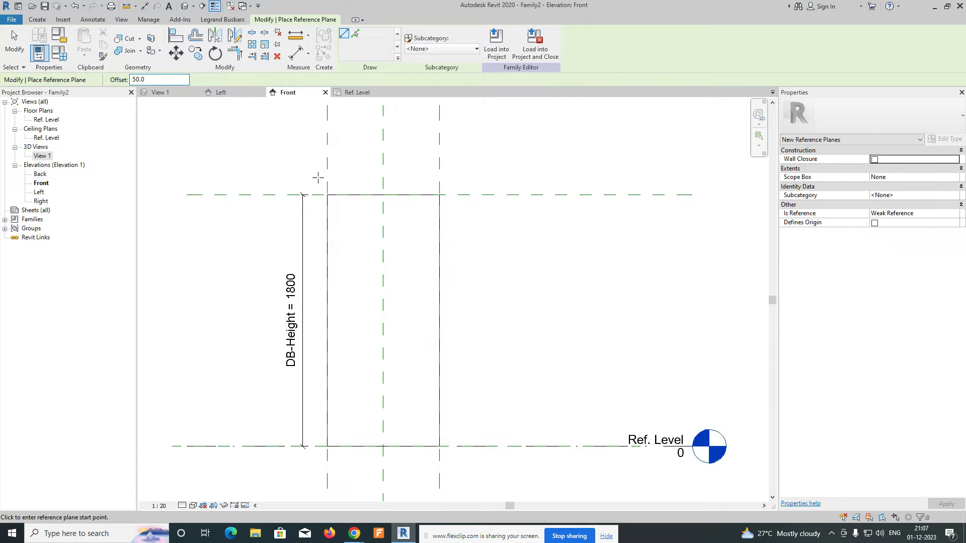
{"action": "left_click", "coordinate": [355, 36]}
{"action": "left_click", "coordinate": [330, 166]}
{"action": "left_click", "coordinate": [436, 177]}
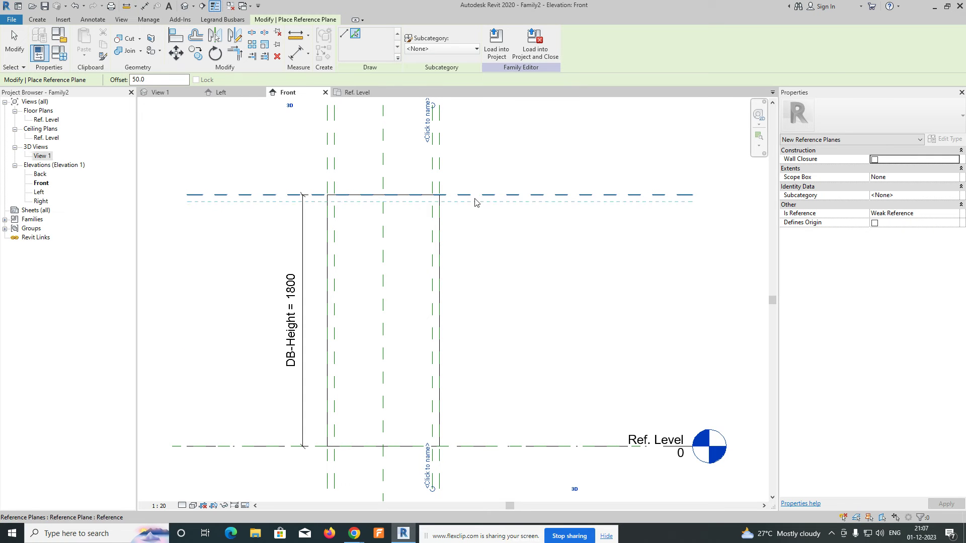
{"action": "left_click", "coordinate": [474, 199]}
{"action": "left_click", "coordinate": [478, 449]}
{"action": "left_click", "coordinate": [14, 51]}
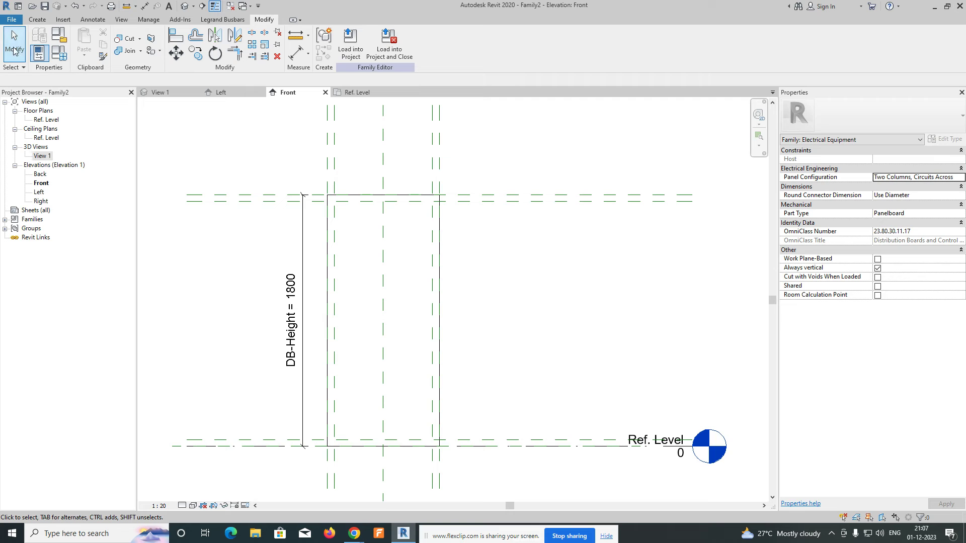
Create a 250 mm deep void extrusion from a rectangle on the four inner reference planes, locking the sketch edges to them
{"action": "left_click", "coordinate": [37, 20]}
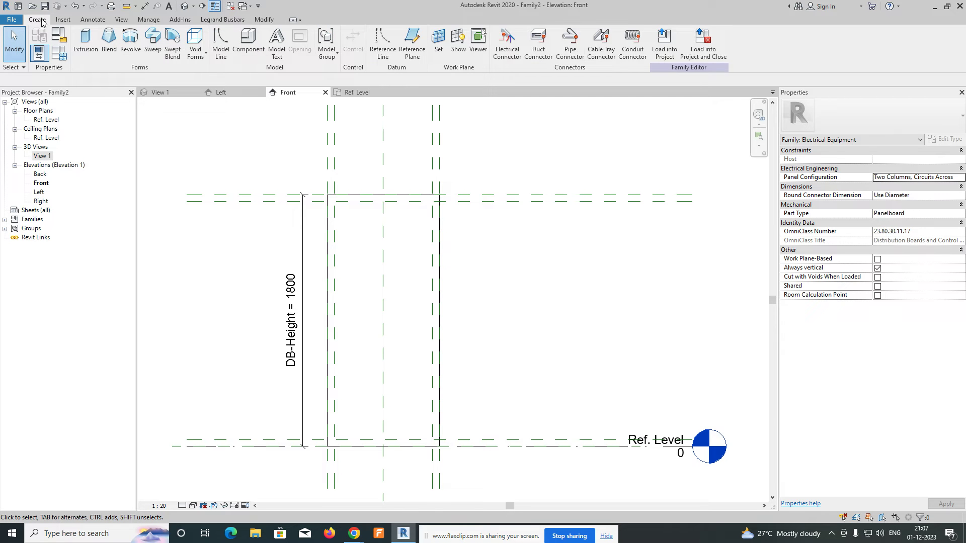
{"action": "left_click", "coordinate": [204, 59]}
{"action": "left_click", "coordinate": [210, 74]}
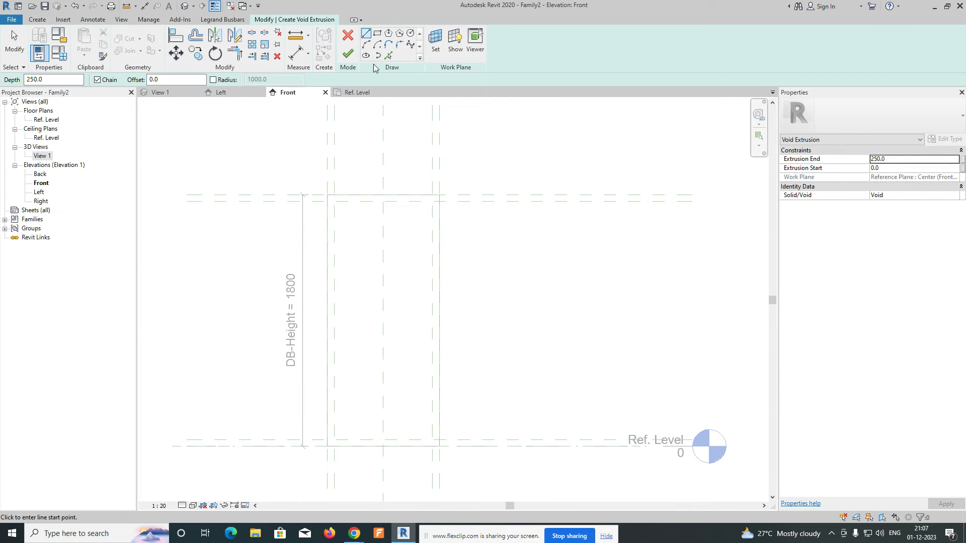
{"action": "left_click", "coordinate": [378, 34]}
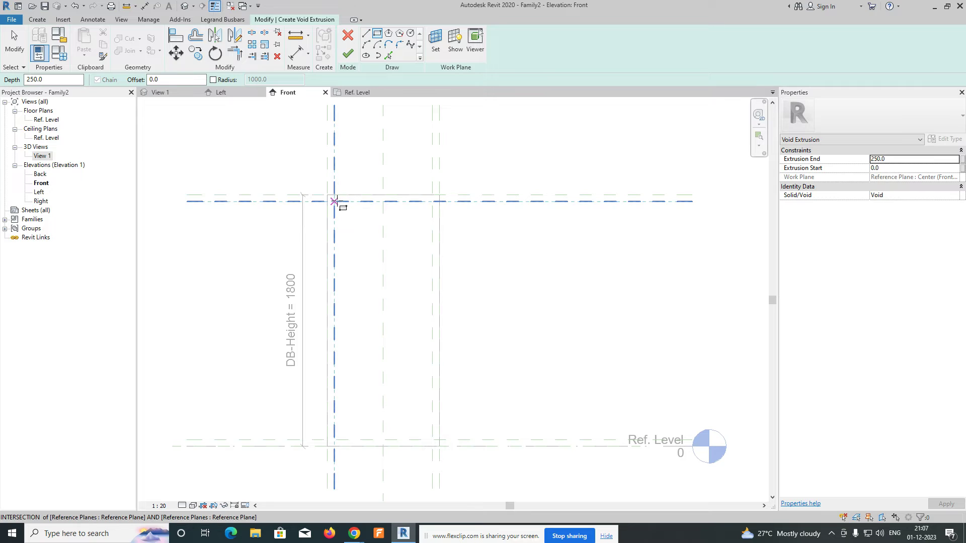
{"action": "left_click", "coordinate": [334, 202]}
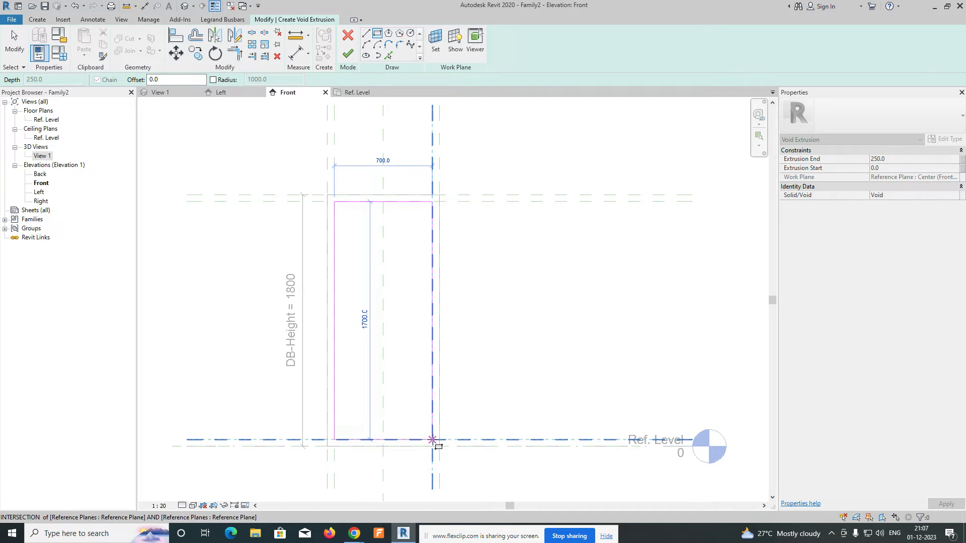
{"action": "left_click", "coordinate": [432, 439]}
{"action": "left_click", "coordinate": [457, 422]}
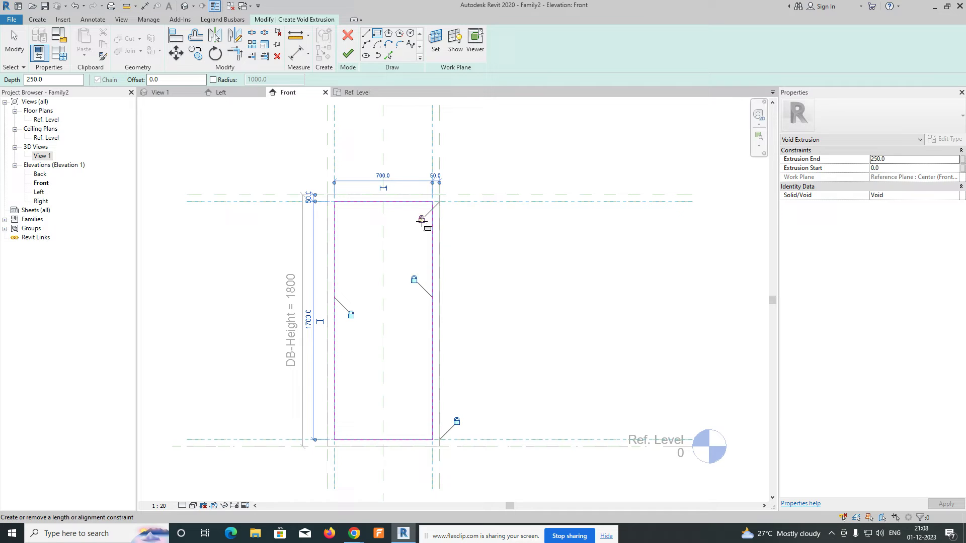
{"action": "left_click", "coordinate": [348, 54]}
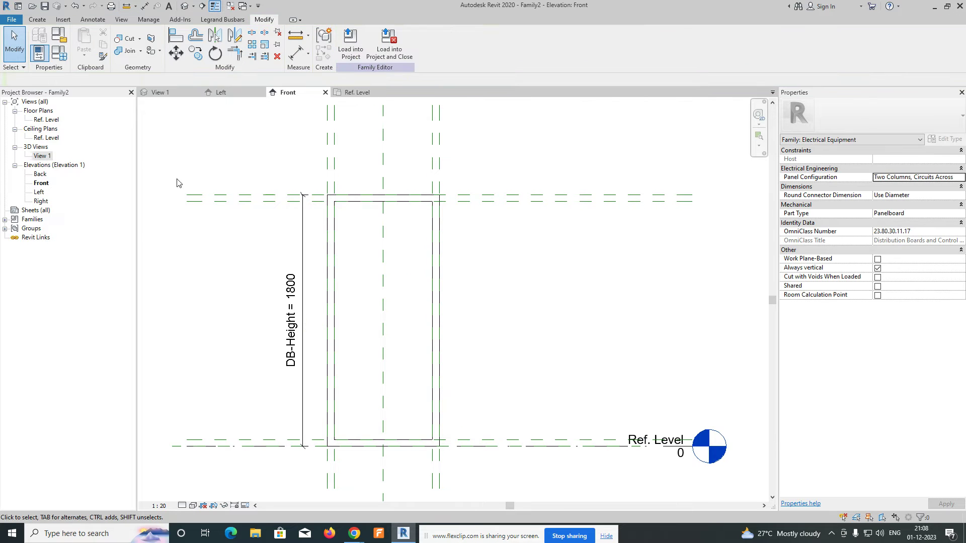
Inspect the hollowed box from several angles in the 3D view View 1
{"action": "left_click", "coordinate": [160, 92]}
{"action": "middle_click_drag", "start_coordinate": [433, 282], "coordinate": [557, 433], "text": "shift"}
{"action": "scroll", "coordinate": [457, 424], "scroll_direction": "up", "scroll_amount": 3}
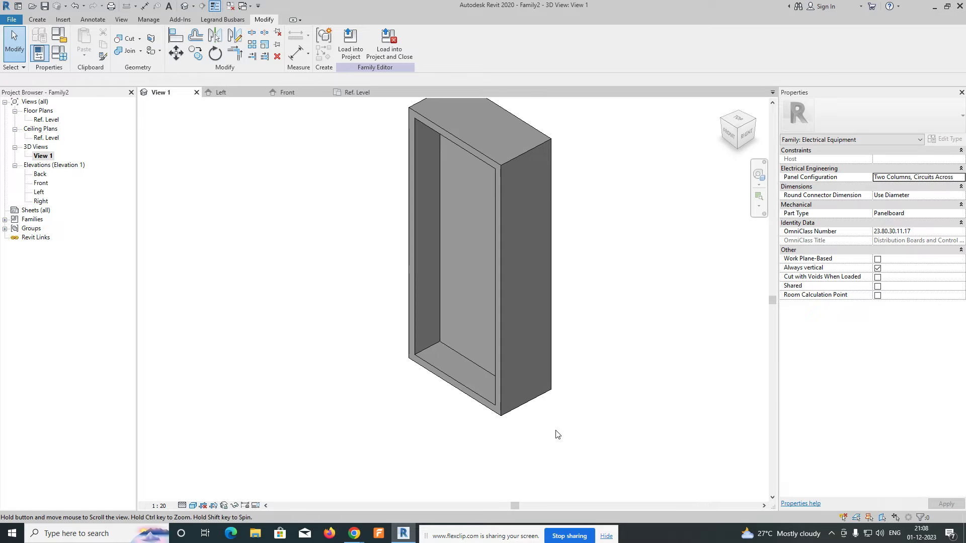
{"action": "middle_click_drag", "start_coordinate": [376, 420], "coordinate": [301, 160], "text": "shift"}
In the Ref. Level plan, add reference planes offset 10 mm from the box's left edge, its front edge and the left inner plane
{"action": "left_click", "coordinate": [358, 93]}
{"action": "scroll", "coordinate": [401, 308], "scroll_direction": "up", "scroll_amount": 3}
{"action": "mouse_move", "coordinate": [401, 309]}
{"action": "middle_mouse_down"}
{"action": "mouse_move", "coordinate": [375, 335]}
{"action": "mouse_move", "coordinate": [393, 302]}
{"action": "middle_mouse_up"}
{"action": "scroll", "coordinate": [351, 294], "scroll_direction": "up", "scroll_amount": 3}
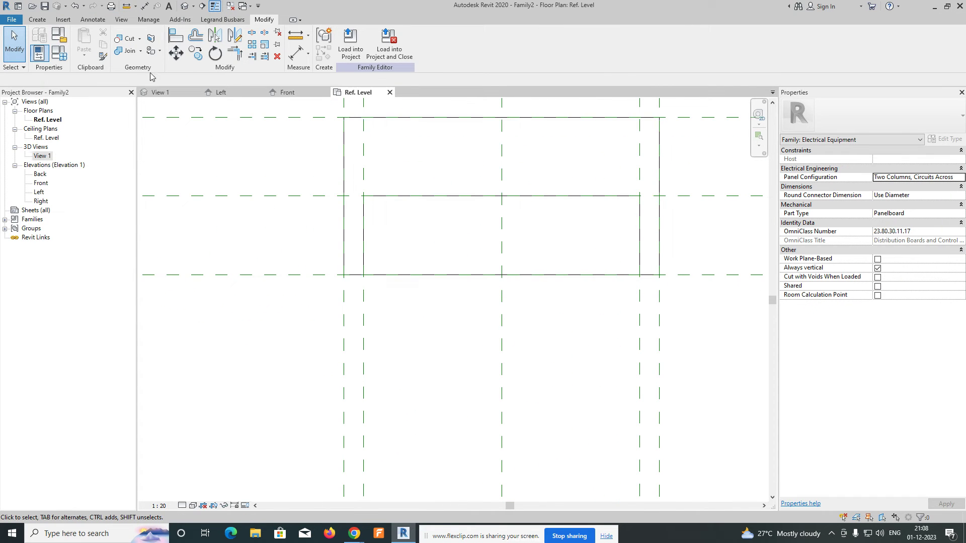
{"action": "left_click", "coordinate": [44, 21]}
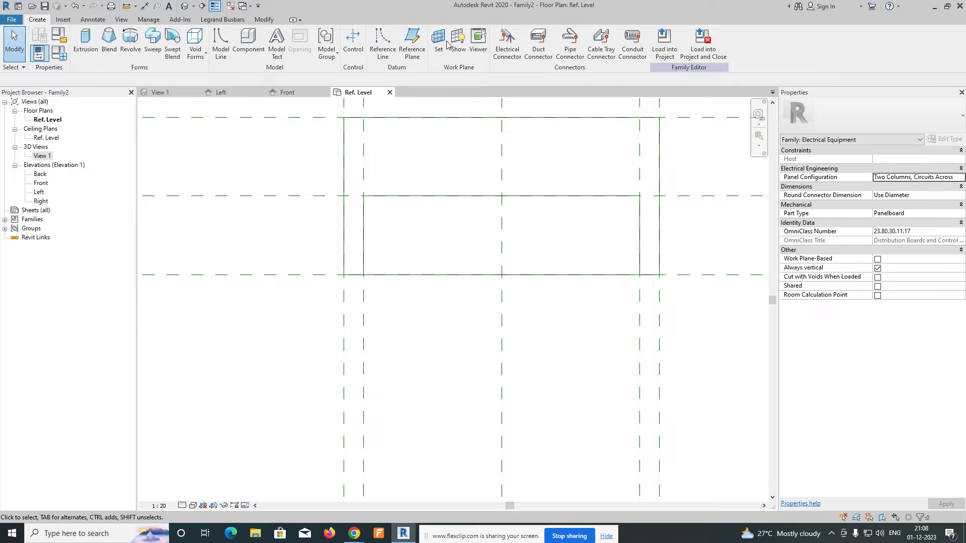
{"action": "left_click", "coordinate": [411, 44]}
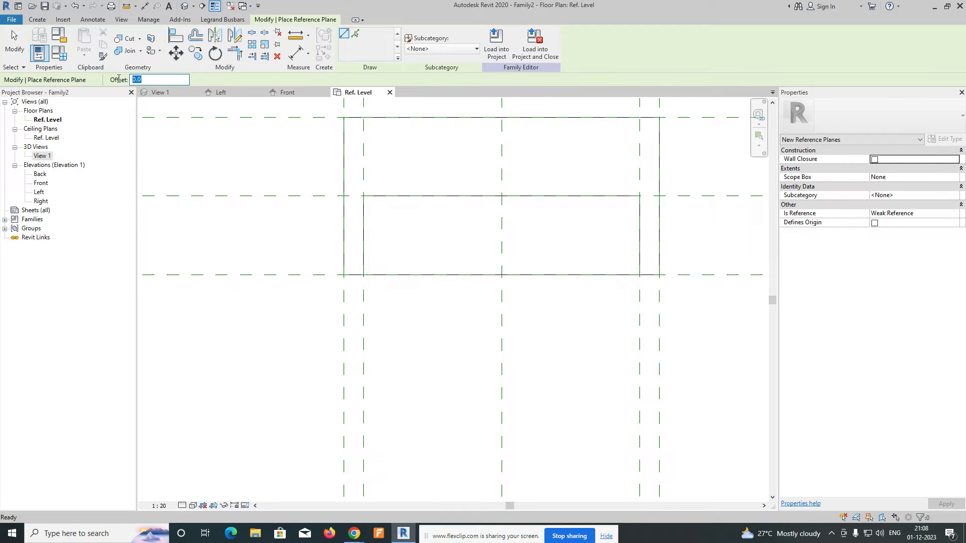
{"action": "left_click", "coordinate": [355, 33]}
{"action": "left_click", "coordinate": [346, 304]}
{"action": "left_click", "coordinate": [380, 276]}
{"action": "left_click", "coordinate": [364, 306]}
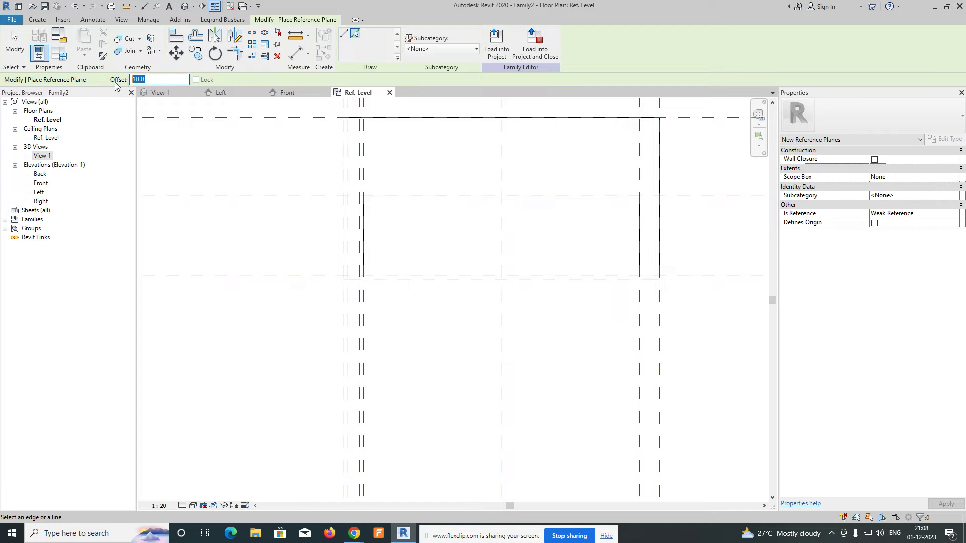
Add a reference plane offset 50 mm further out from the new plane in front of the box
{"action": "left_click", "coordinate": [408, 278]}
{"action": "scroll", "coordinate": [387, 316], "scroll_direction": "up", "scroll_amount": 1}
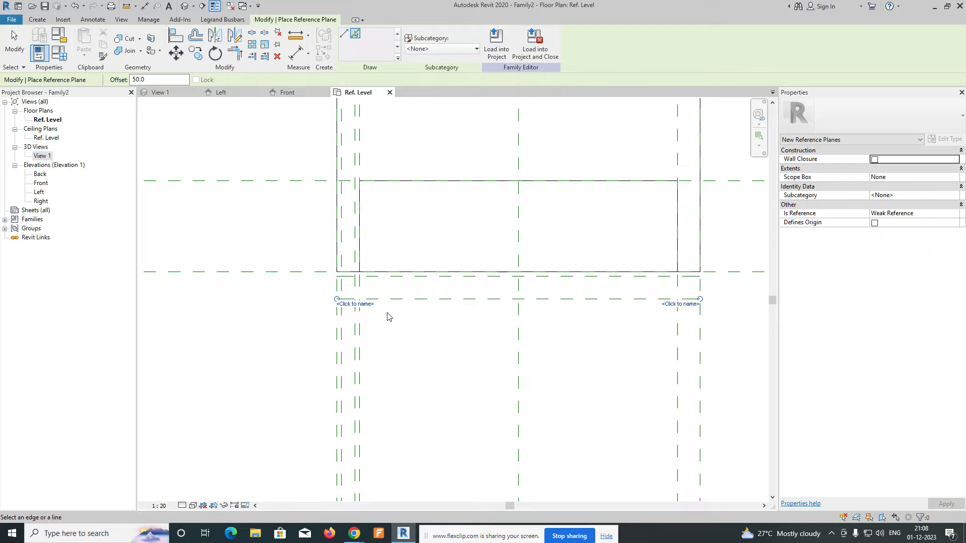
{"action": "scroll", "coordinate": [387, 316], "scroll_direction": "down", "scroll_amount": 1}
{"action": "key", "text": "Escape"}
{"action": "key", "text": "Escape"}
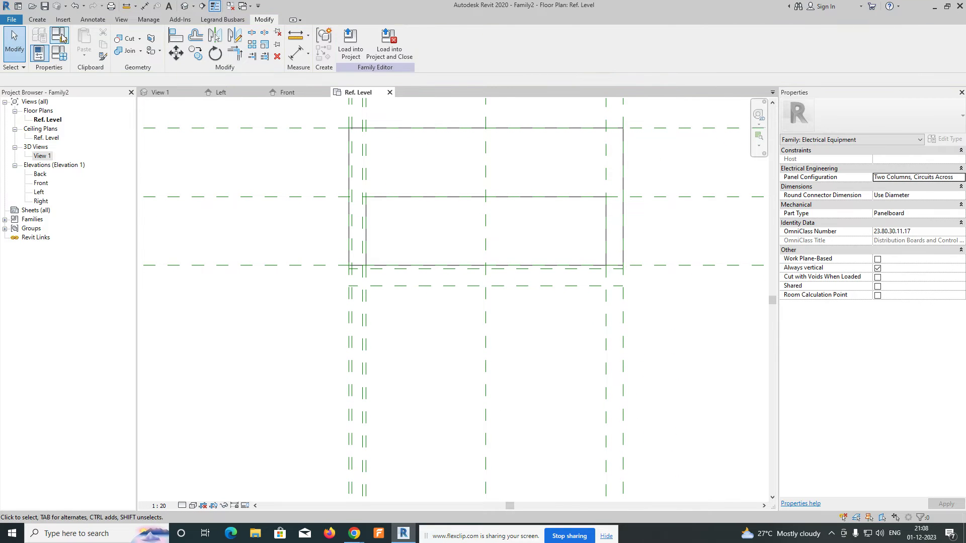
Start a solid extrusion and sketch a small rectangle, 50 mm deep, between the new reference planes at the box's front-left corner
{"action": "left_click", "coordinate": [38, 22]}
{"action": "left_click", "coordinate": [85, 41]}
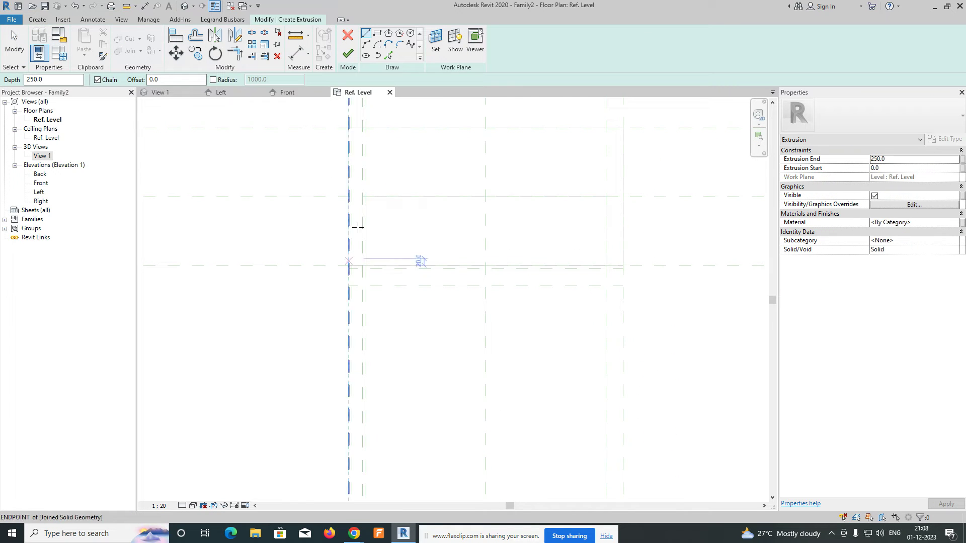
{"action": "left_click", "coordinate": [379, 33]}
{"action": "scroll", "coordinate": [379, 263], "scroll_direction": "up", "scroll_amount": 3}
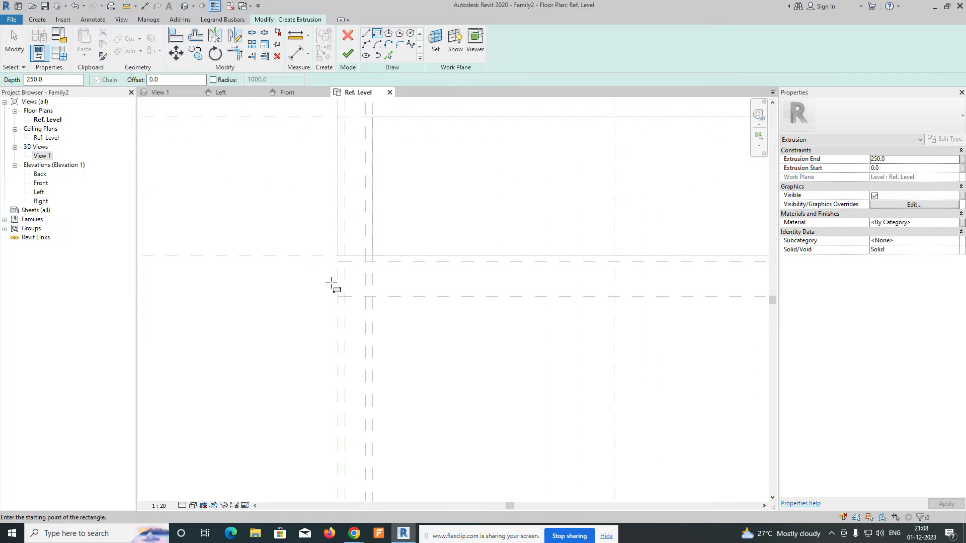
{"action": "left_click", "coordinate": [345, 261]}
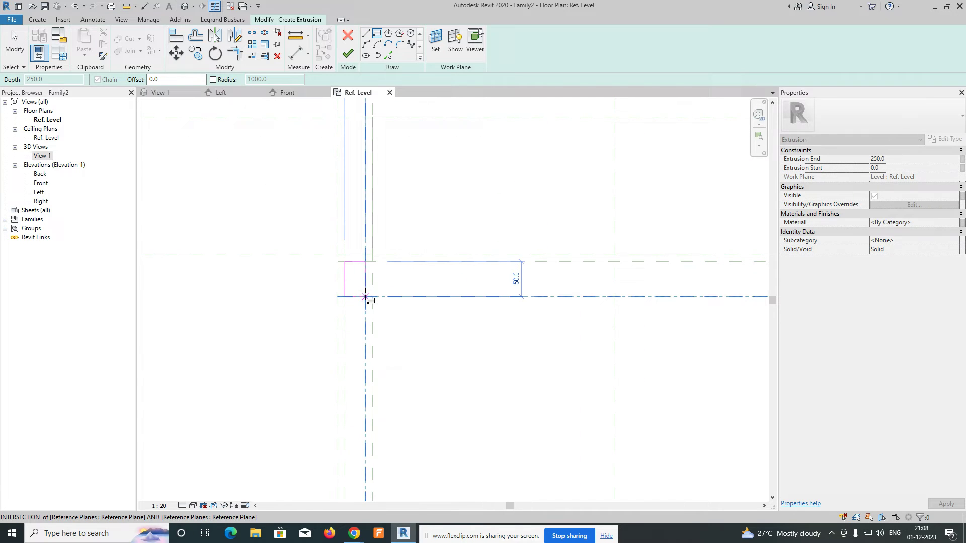
{"action": "left_click", "coordinate": [366, 297]}
{"action": "key", "text": "Escape"}
{"action": "key", "text": "Escape"}
{"action": "scroll", "coordinate": [415, 329], "scroll_direction": "down", "scroll_amount": 2}
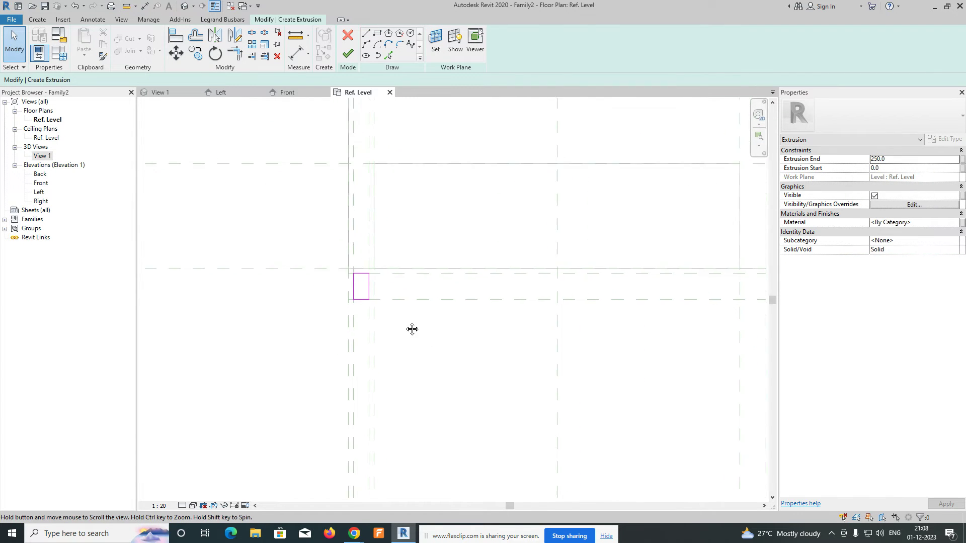
Sketch two parallel lines sloping about 21° from the small rectangle to the right inner reference plane, joined by a short end line
{"action": "left_click", "coordinate": [366, 34]}
{"action": "left_click", "coordinate": [353, 278]}
{"action": "scroll", "coordinate": [443, 335], "scroll_direction": "down", "scroll_amount": 1}
{"action": "middle_click_drag", "start_coordinate": [442, 334], "coordinate": [340, 286]}
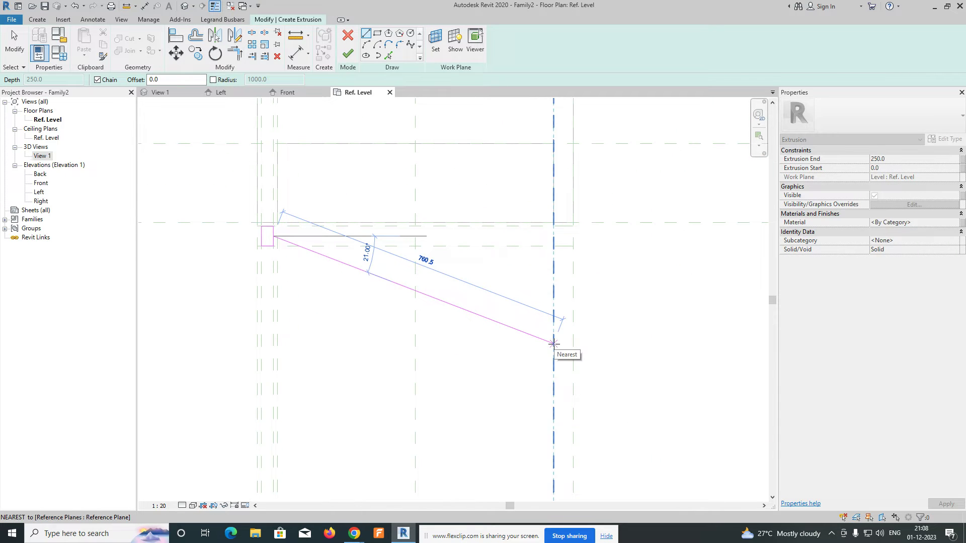
{"action": "left_click", "coordinate": [554, 344]}
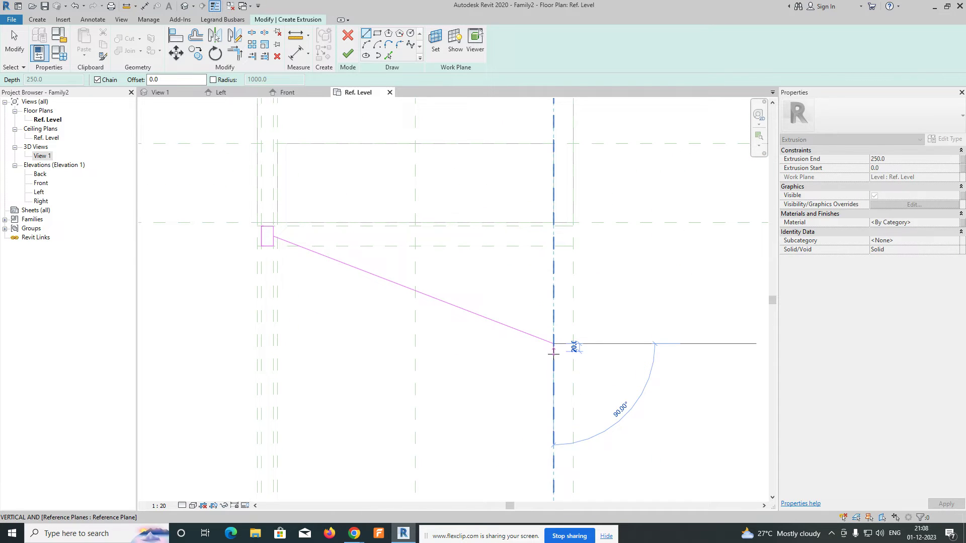
{"action": "left_click", "coordinate": [274, 245]}
{"action": "scroll", "coordinate": [277, 249], "scroll_direction": "up", "scroll_amount": 2}
{"action": "key", "text": "Escape"}
{"action": "key", "text": "Escape"}
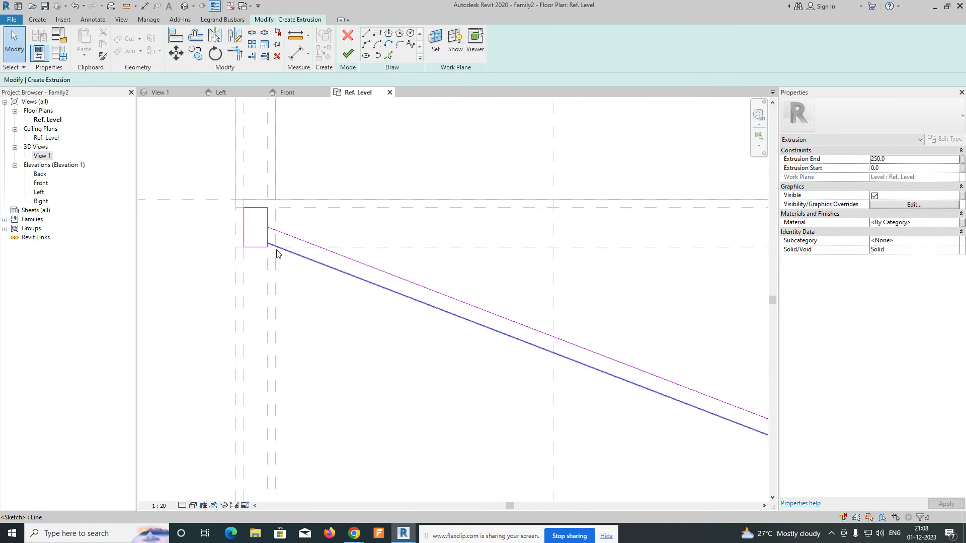
Move both sloping lines so the lower one starts at the small rectangle's lower-right corner
{"action": "left_click", "coordinate": [291, 253]}
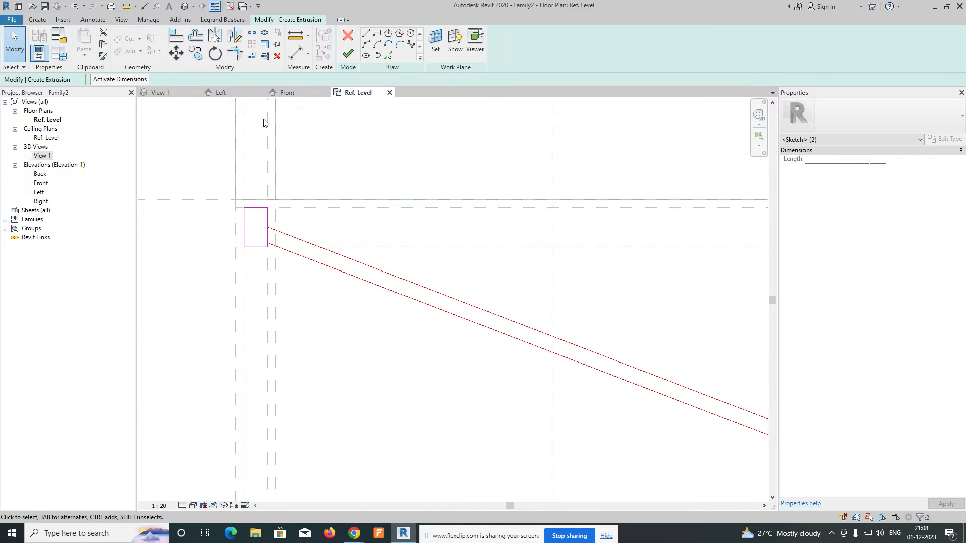
{"action": "left_click", "coordinate": [176, 52]}
{"action": "scroll", "coordinate": [266, 247], "scroll_direction": "up", "scroll_amount": 1}
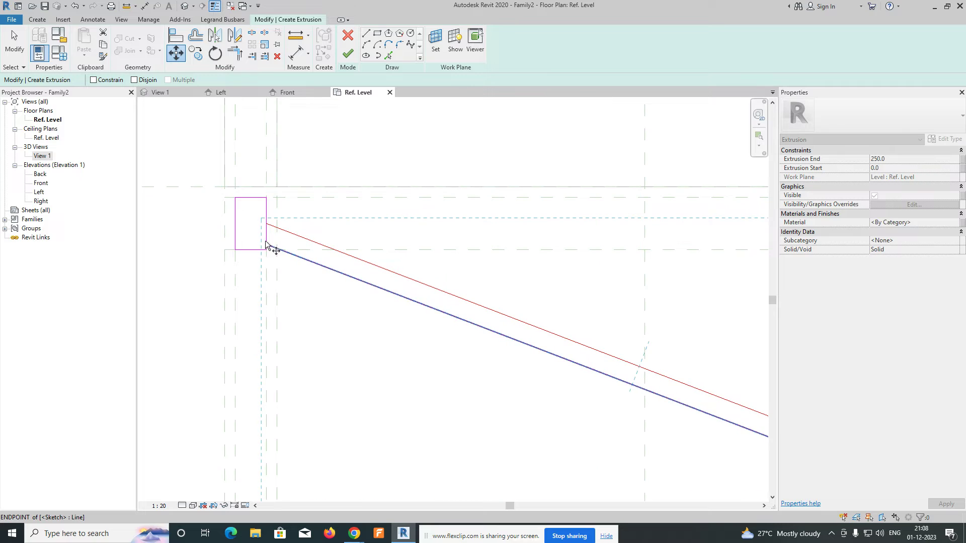
{"action": "left_click", "coordinate": [268, 246]}
{"action": "left_click", "coordinate": [276, 248]}
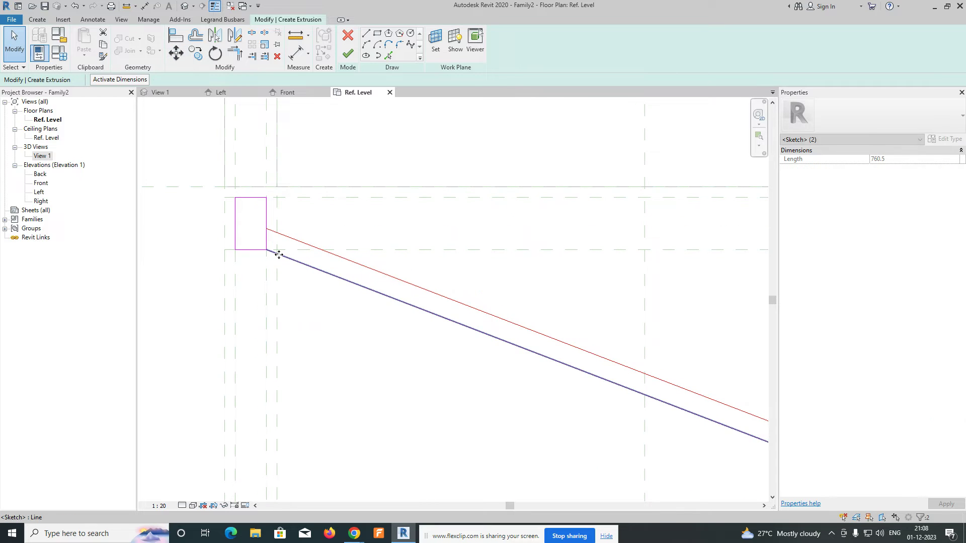
{"action": "key", "text": "Escape"}
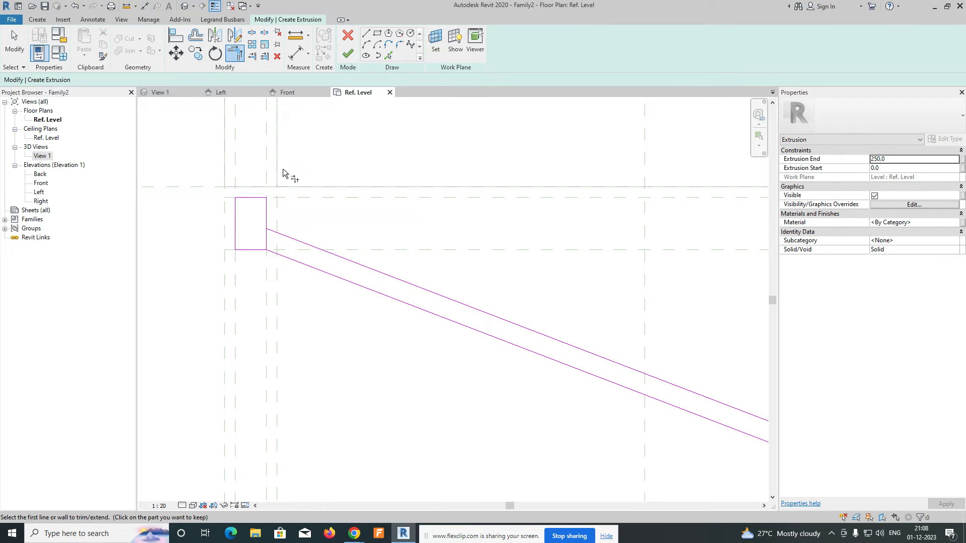
Trim the small rectangle's right edge to the upper sloping line so the two shapes join into one outline
{"action": "left_click", "coordinate": [238, 57]}
{"action": "scroll", "coordinate": [269, 227], "scroll_direction": "up", "scroll_amount": 1}
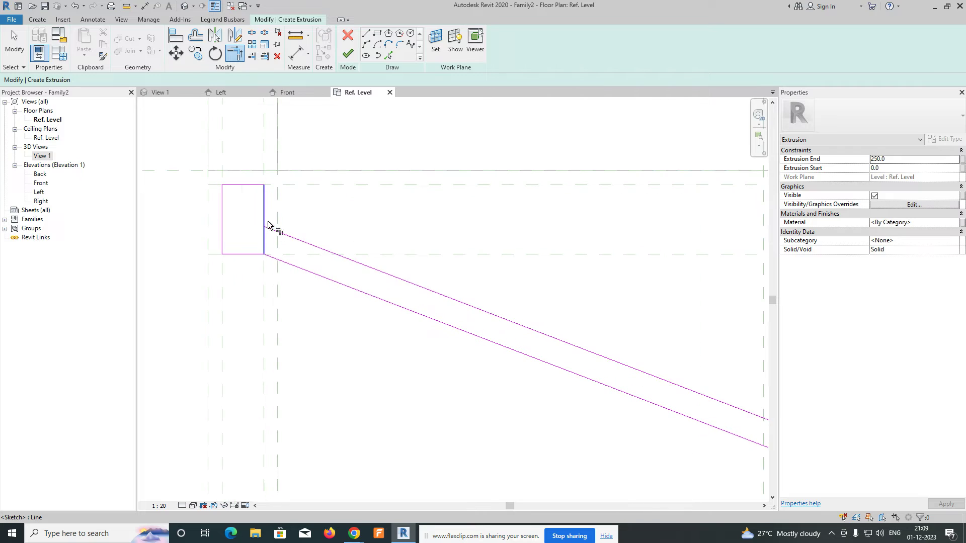
{"action": "left_click", "coordinate": [295, 244]}
{"action": "scroll", "coordinate": [311, 278], "scroll_direction": "down", "scroll_amount": 3}
{"action": "key", "text": "Escape"}
{"action": "key", "text": "Escape"}
Adjust the short line at the far end of the sloping door leaf and trim its corner to close the profile
{"action": "scroll", "coordinate": [607, 388], "scroll_direction": "up", "scroll_amount": 2}
{"action": "scroll", "coordinate": [607, 387], "scroll_direction": "up", "scroll_amount": 2}
{"action": "left_click", "coordinate": [571, 370]}
{"action": "left_click_drag", "start_coordinate": [571, 381], "coordinate": [561, 377]}
{"action": "key", "text": "Escape"}
{"action": "key", "text": "t"}
{"action": "key", "text": "r"}
{"action": "left_click", "coordinate": [542, 370]}
{"action": "left_click", "coordinate": [565, 367]}
{"action": "scroll", "coordinate": [553, 383], "scroll_direction": "down", "scroll_amount": 3}
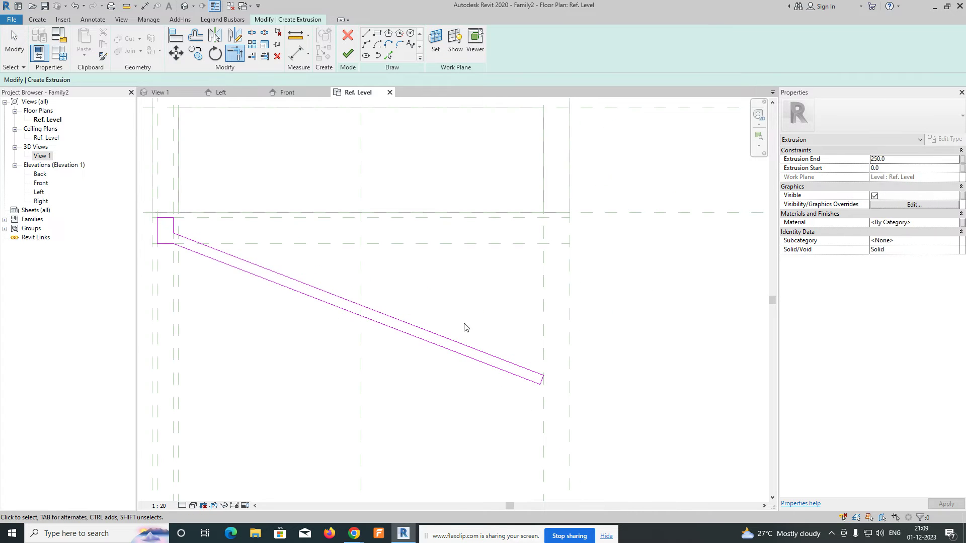
Finish the open door extrusion from its closed profile
{"action": "key", "text": "Escape"}
{"action": "left_click", "coordinate": [347, 54]}
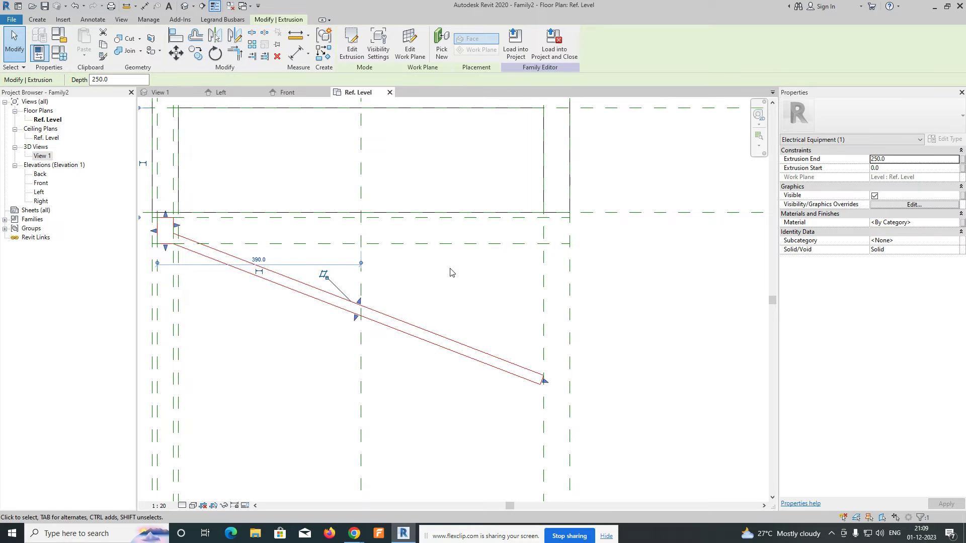
{"action": "key", "text": "Escape"}
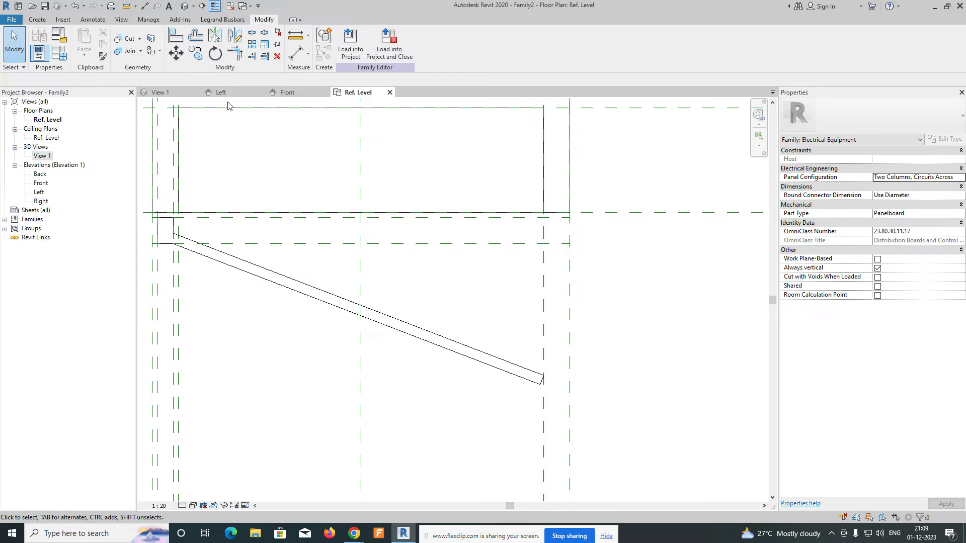
Align the door extrusion's upper edge with the top of the box in the front-facing 3D view
{"action": "left_click", "coordinate": [161, 95]}
{"action": "middle_click_drag", "start_coordinate": [347, 267], "coordinate": [734, 141], "text": "shift"}
{"action": "left_click", "coordinate": [740, 134]}
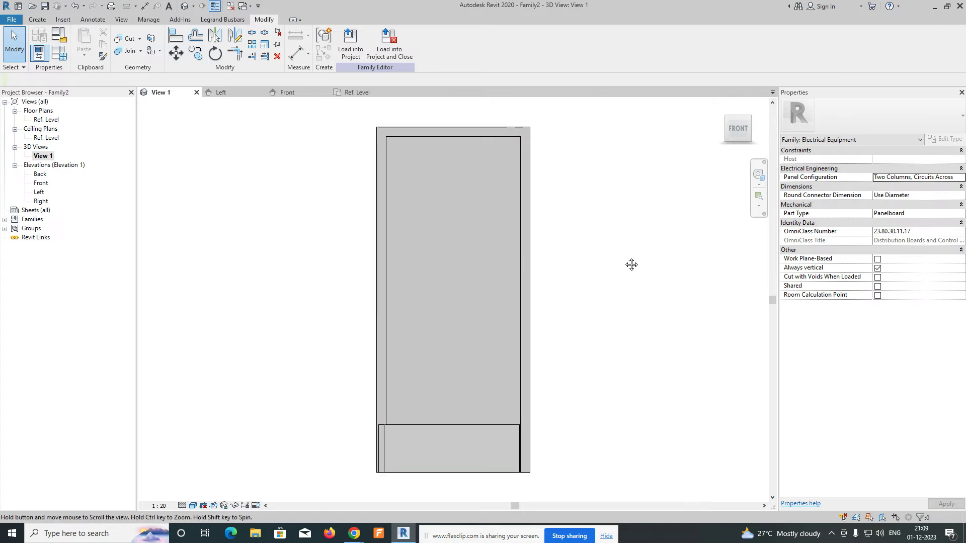
{"action": "key", "text": "a"}
{"action": "key", "text": "l"}
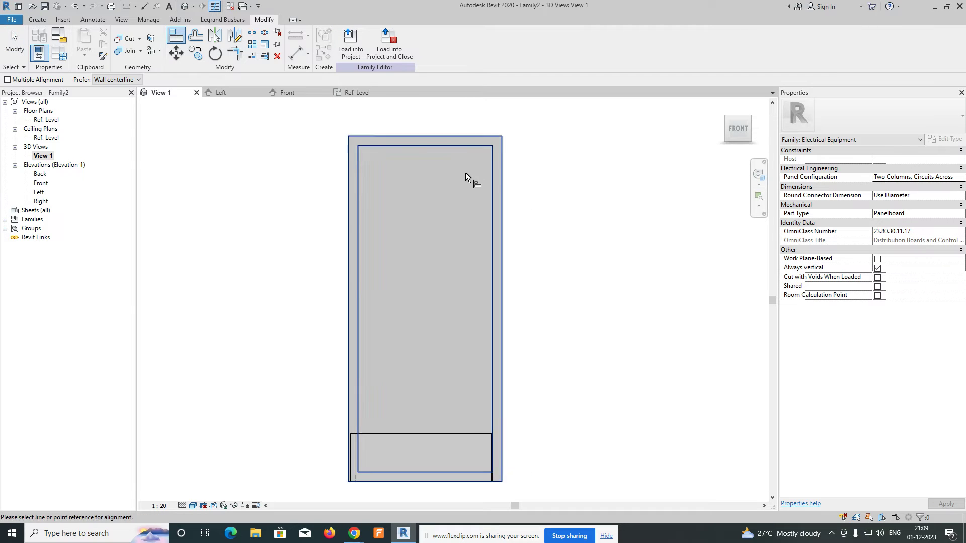
{"action": "left_click", "coordinate": [421, 136]}
{"action": "middle_click_drag", "start_coordinate": [441, 429], "coordinate": [578, 363], "text": "shift"}
{"action": "key", "text": "Escape"}
{"action": "key", "text": "Escape"}
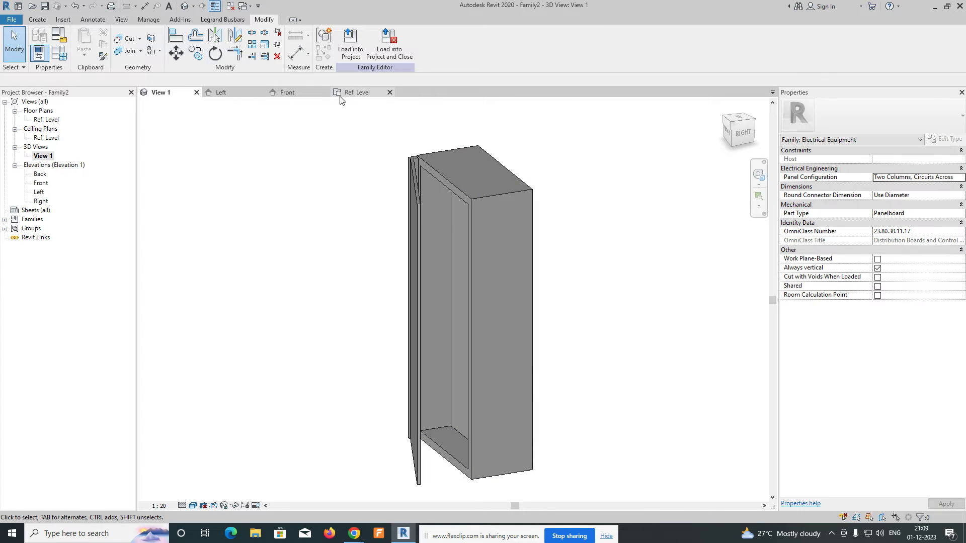
Open the Front elevation of the distribution board
{"action": "left_click", "coordinate": [352, 94]}
{"action": "left_click", "coordinate": [228, 95]}
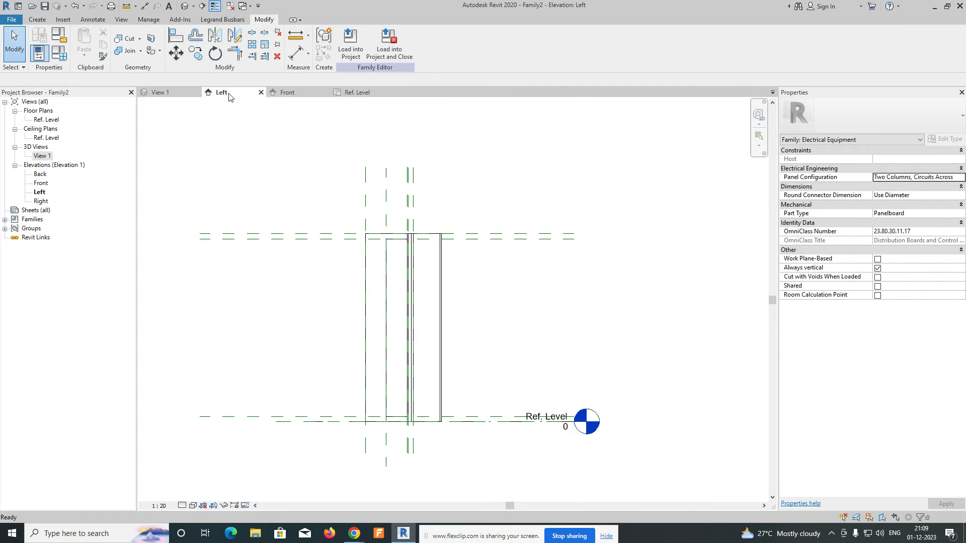
{"action": "middle_click_drag", "start_coordinate": [520, 255], "coordinate": [503, 250]}
{"action": "left_click", "coordinate": [287, 97]}
{"action": "middle_click_drag", "start_coordinate": [455, 276], "coordinate": [453, 272]}
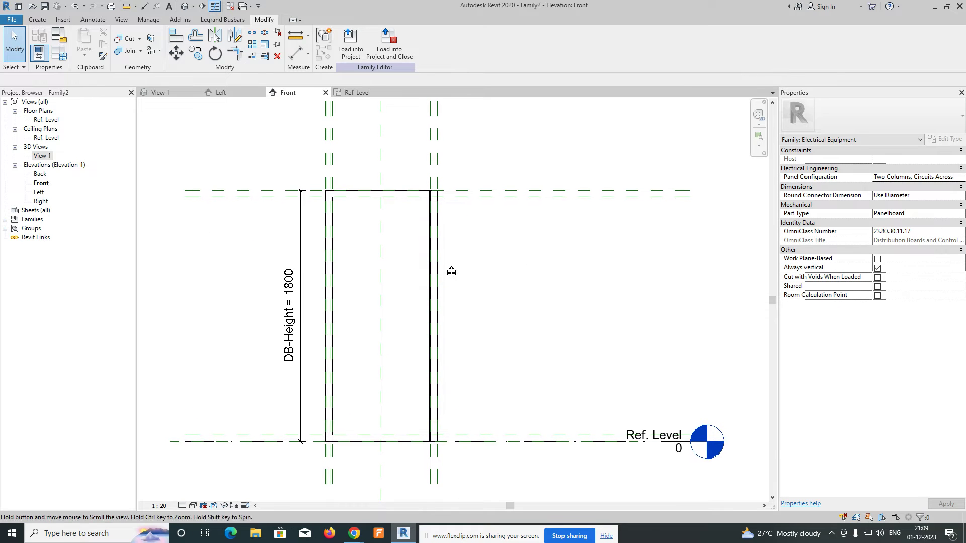
{"action": "left_click", "coordinate": [37, 19]}
{"action": "left_click", "coordinate": [279, 47]}
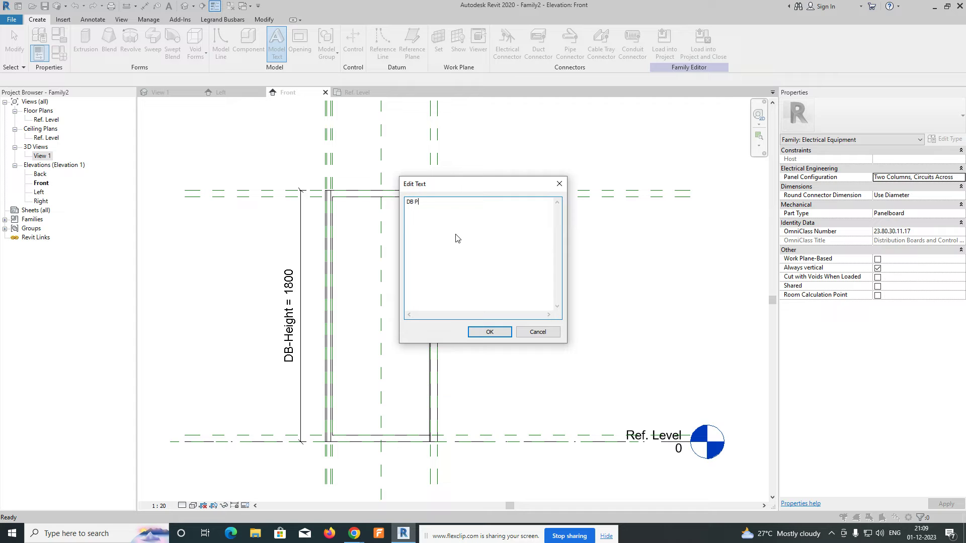
{"action": "left_click", "coordinate": [489, 332]}
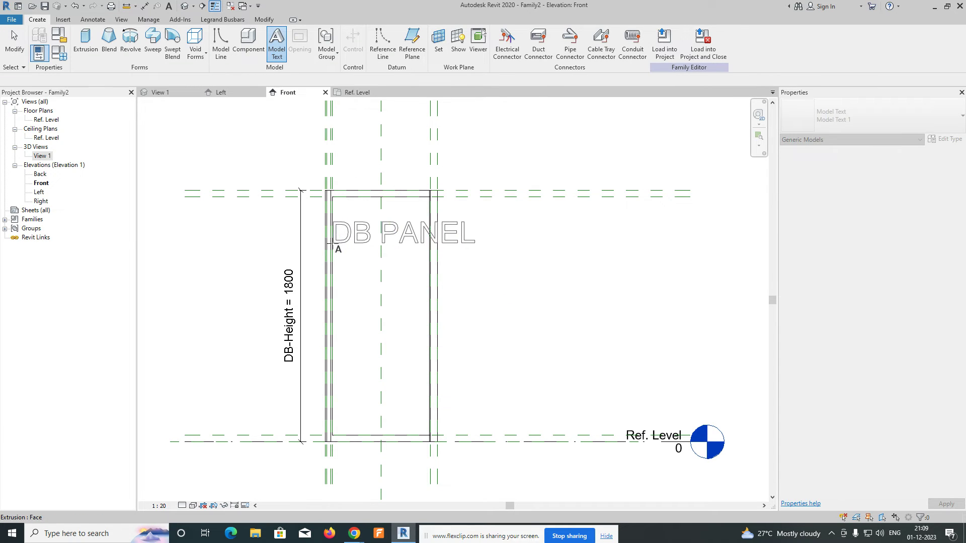
{"action": "key", "text": "Escape"}
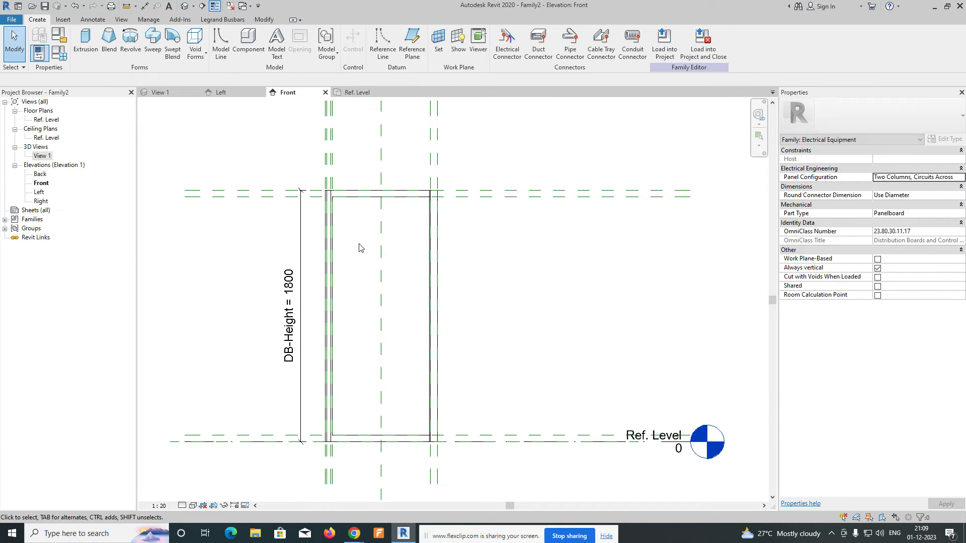
Place model text reading "DB" near the middle of the box in the Front elevation
{"action": "left_click", "coordinate": [277, 42]}
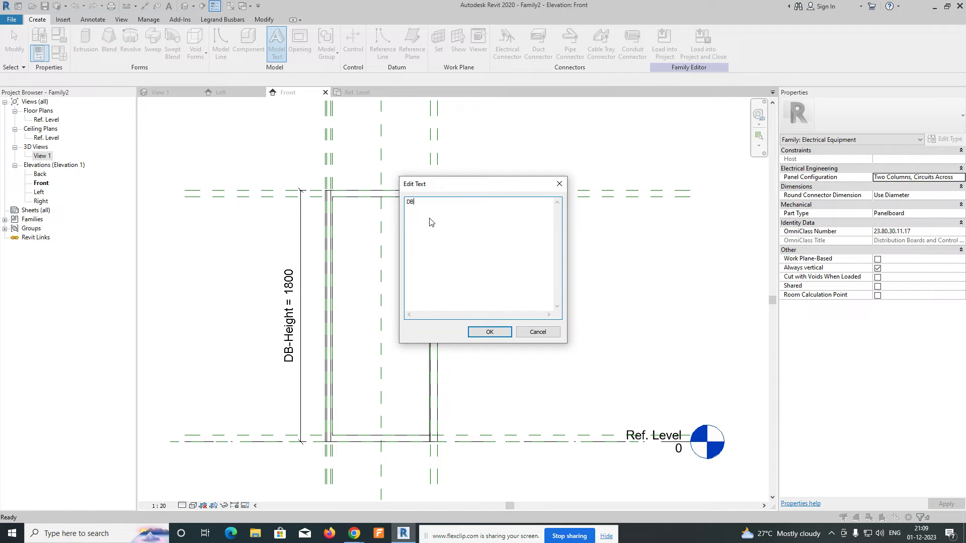
{"action": "left_click", "coordinate": [496, 334]}
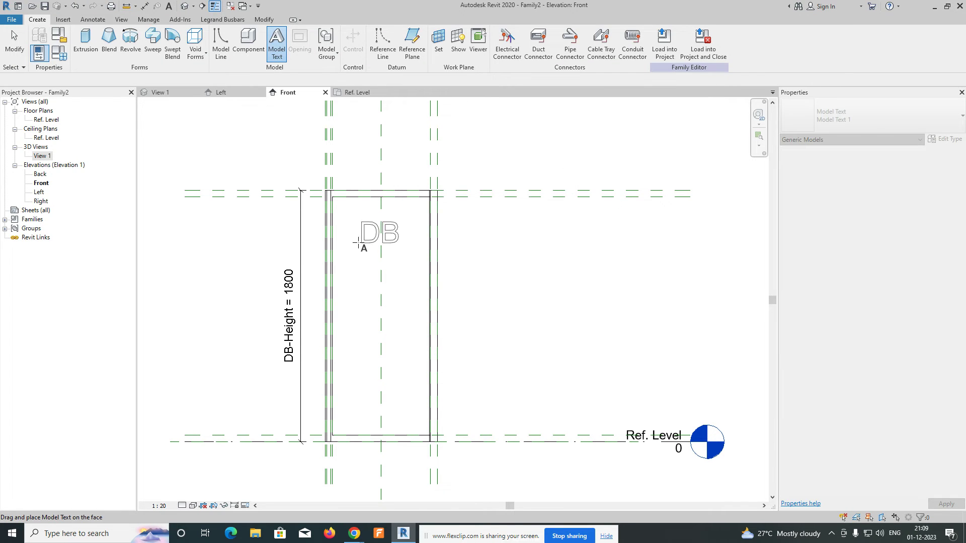
{"action": "left_click", "coordinate": [351, 313]}
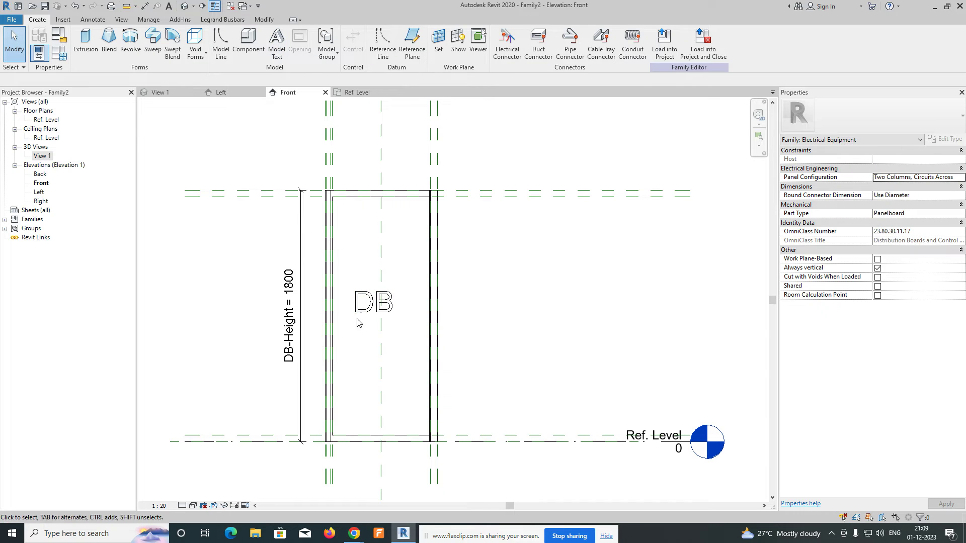
Draw a horizontal reference plane through the middle of the DB text and extend it past both sides of the box
{"action": "left_click", "coordinate": [412, 42]}
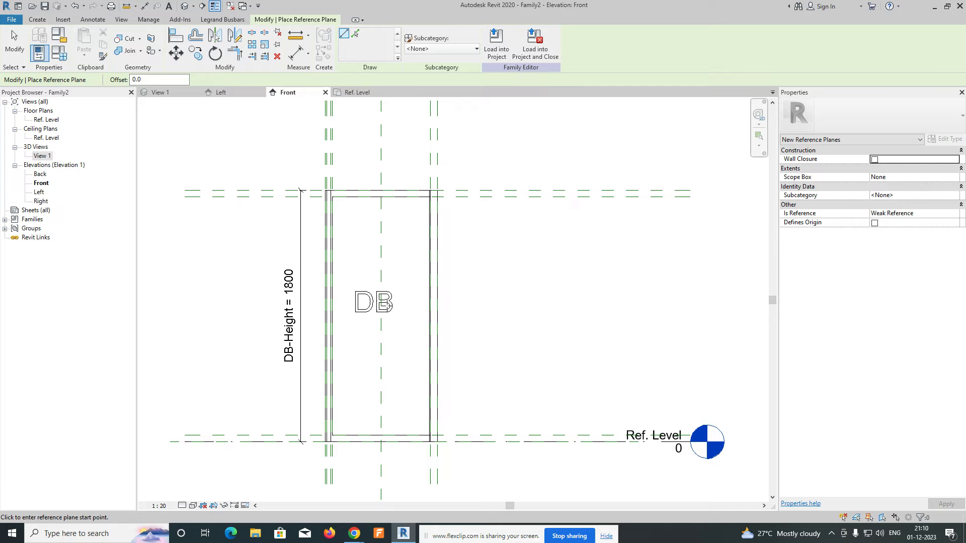
{"action": "left_click", "coordinate": [395, 302]}
{"action": "left_click", "coordinate": [573, 302]}
{"action": "key", "text": "Escape"}
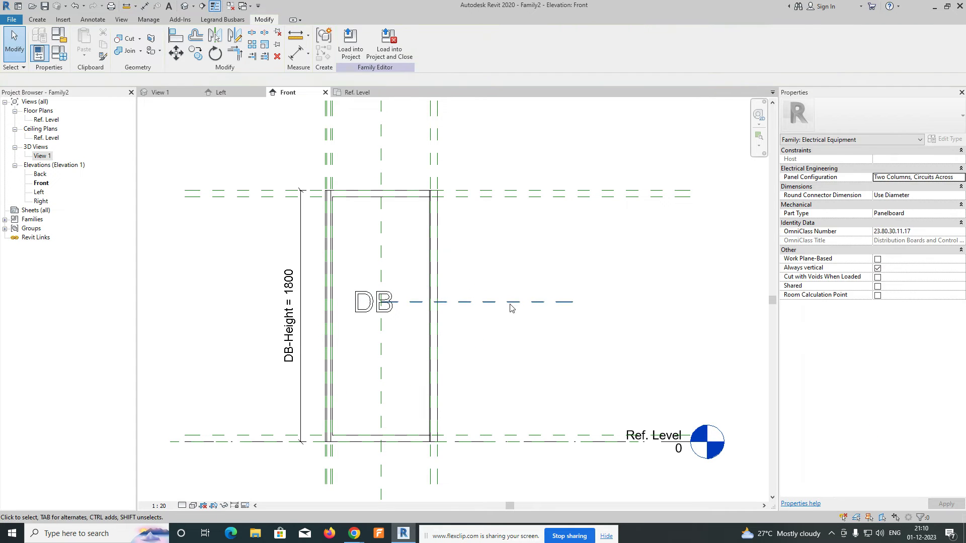
{"action": "left_click", "coordinate": [510, 303]}
{"action": "left_click_drag", "start_coordinate": [395, 301], "coordinate": [227, 302]}
{"action": "left_click", "coordinate": [320, 317]}
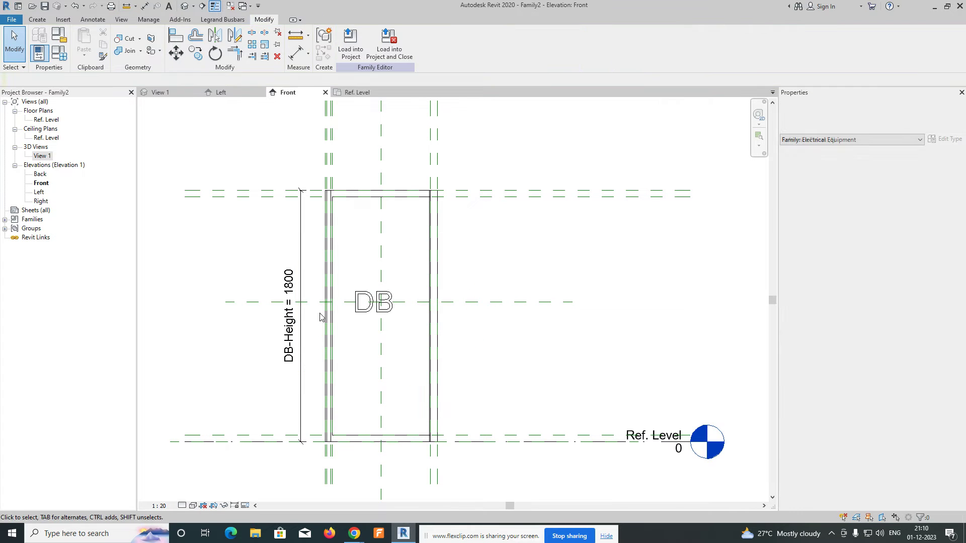
Align the DB text with the vertical centre plane and the new horizontal reference plane
{"action": "key", "text": "a"}
{"action": "key", "text": "l"}
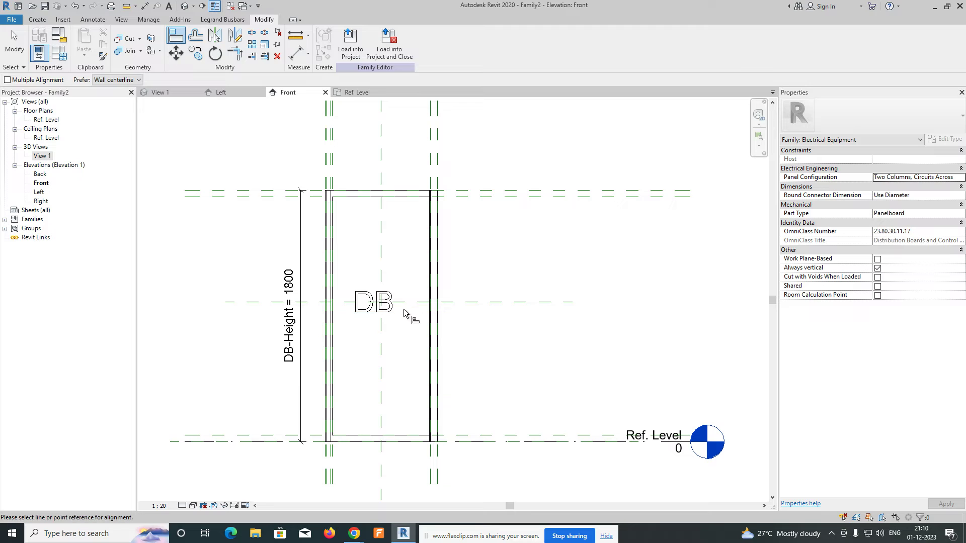
{"action": "left_click", "coordinate": [383, 273]}
{"action": "left_click", "coordinate": [392, 301]}
{"action": "key", "text": "Escape"}
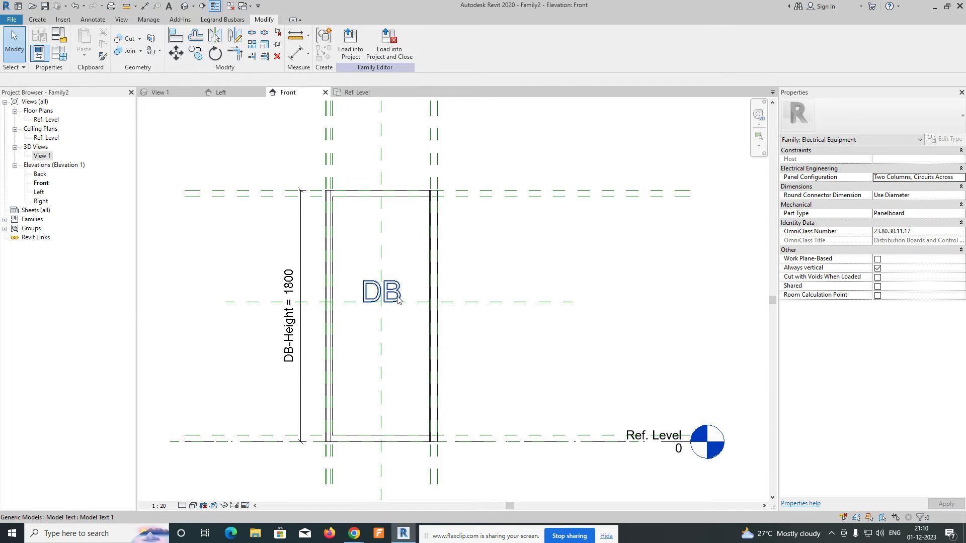
Examine the DB text's properties and visibility settings, and its position inside the box in 3D
{"action": "left_click", "coordinate": [398, 300]}
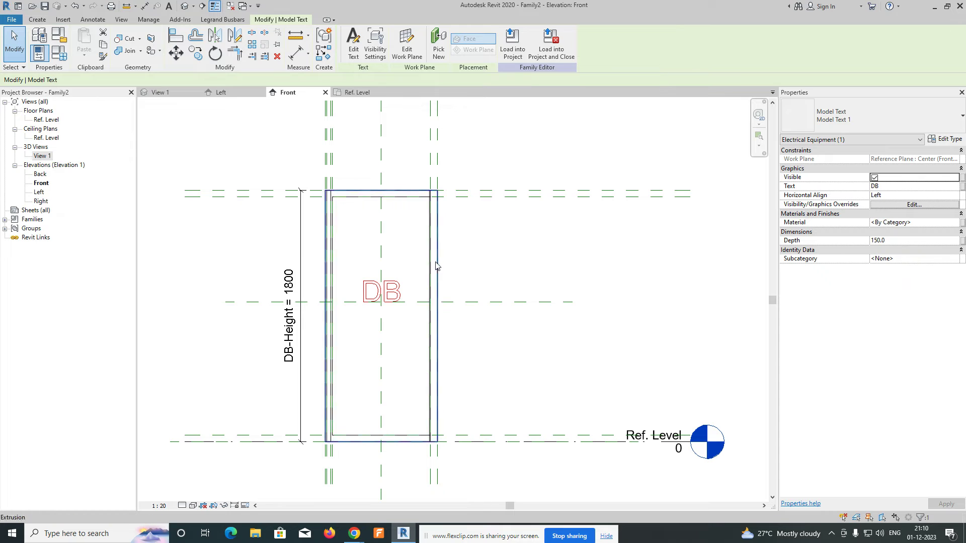
{"action": "double_click", "coordinate": [403, 290]}
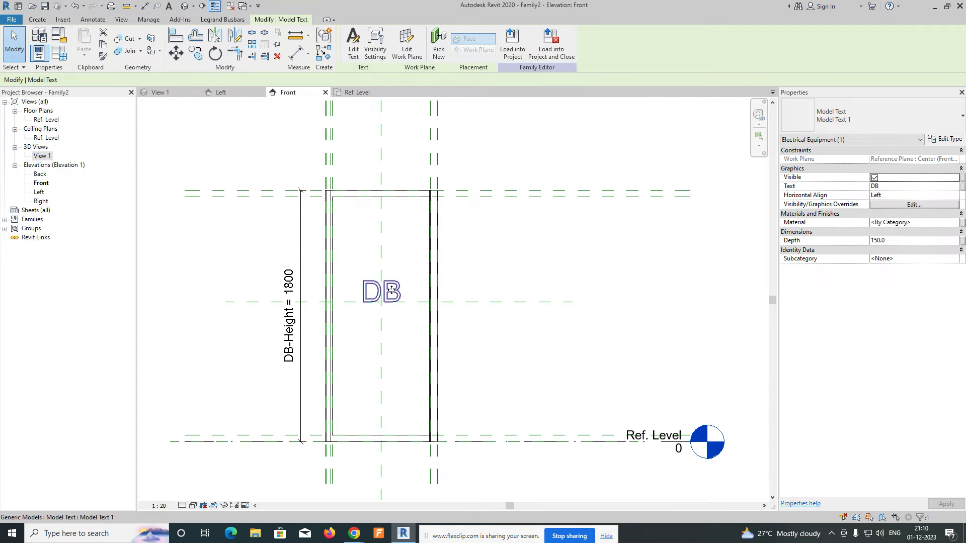
{"action": "left_click", "coordinate": [627, 242]}
{"action": "left_click", "coordinate": [397, 291]}
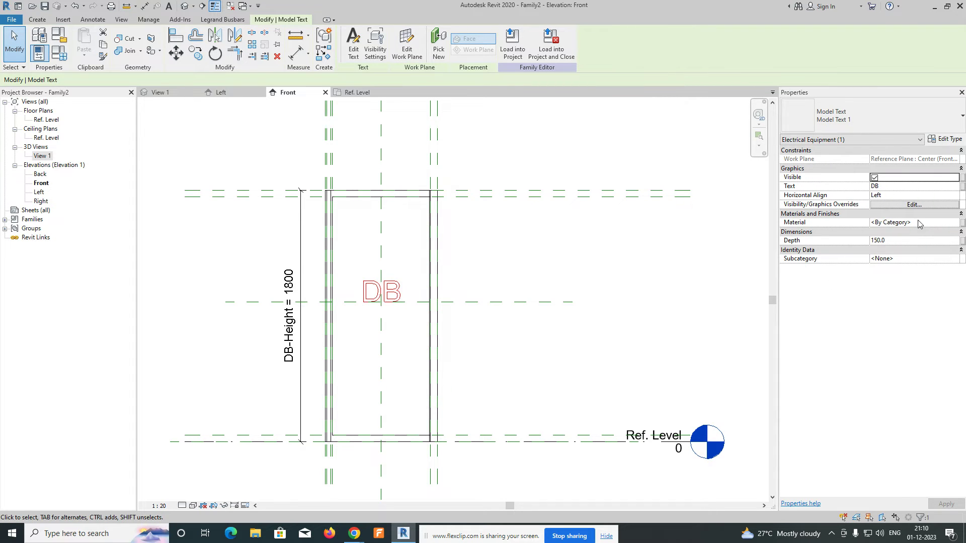
{"action": "left_click", "coordinate": [915, 204]}
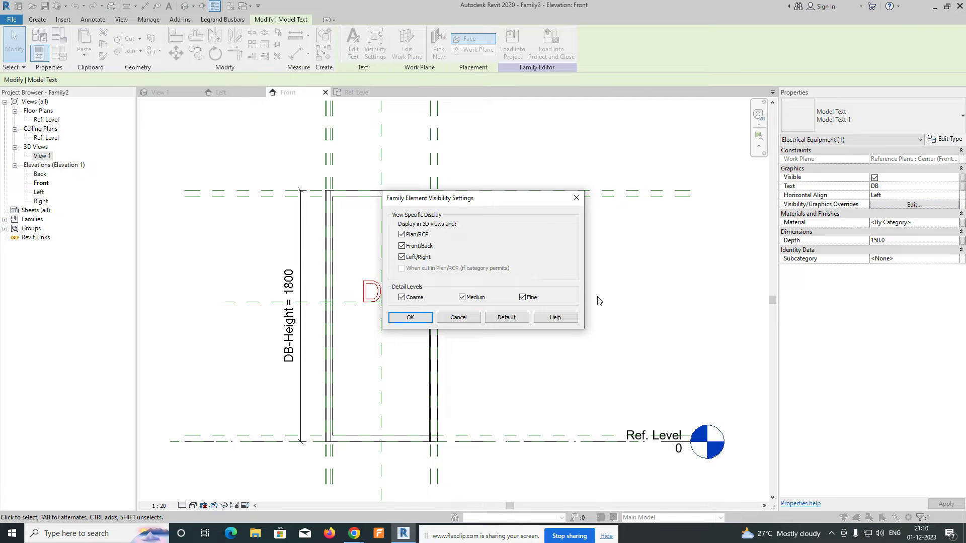
{"action": "key", "text": "Escape"}
{"action": "left_click", "coordinate": [451, 220]}
{"action": "left_click", "coordinate": [160, 92]}
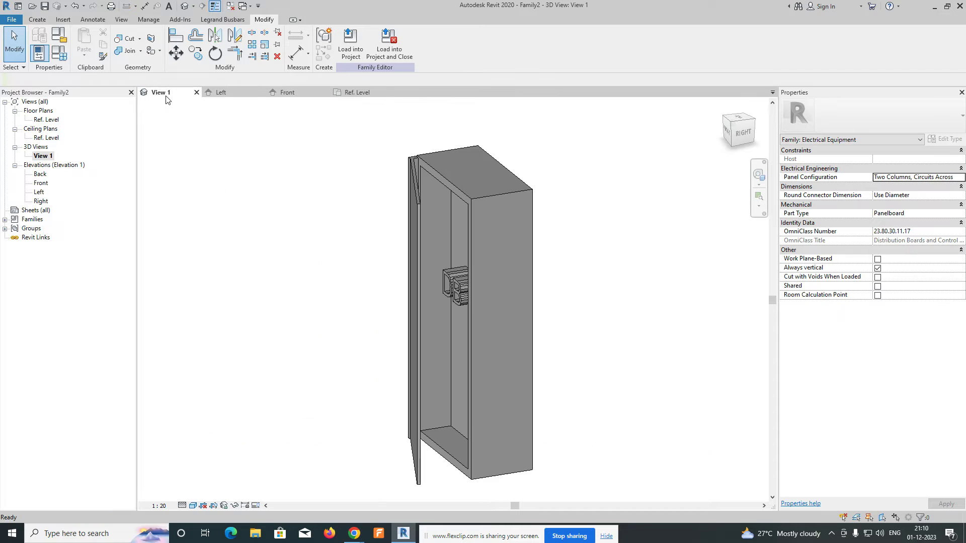
{"action": "middle_click_drag", "start_coordinate": [308, 282], "coordinate": [347, 275], "text": "shift"}
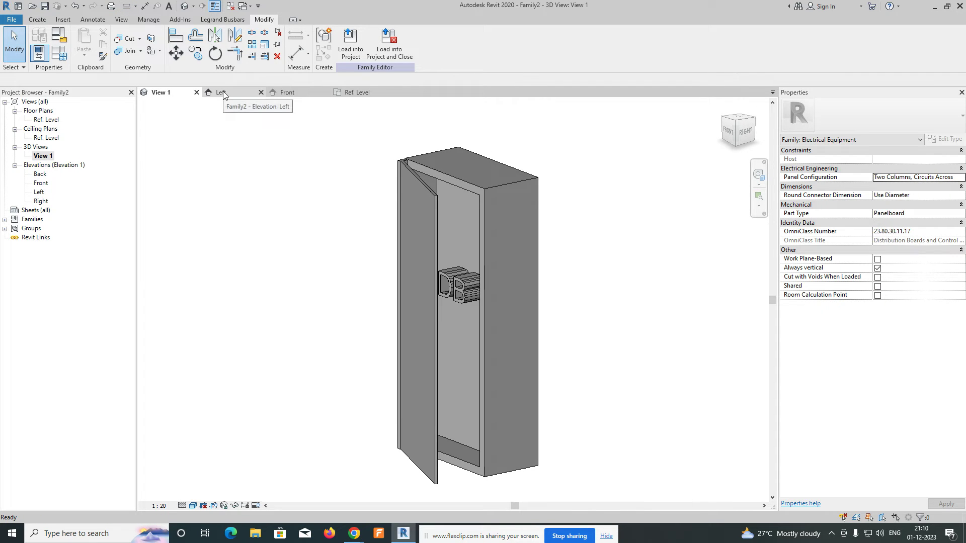
{"action": "middle_click_drag", "start_coordinate": [499, 312], "coordinate": [291, 319], "text": "shift"}
{"action": "middle_click_drag", "start_coordinate": [358, 323], "coordinate": [574, 351], "text": "shift"}
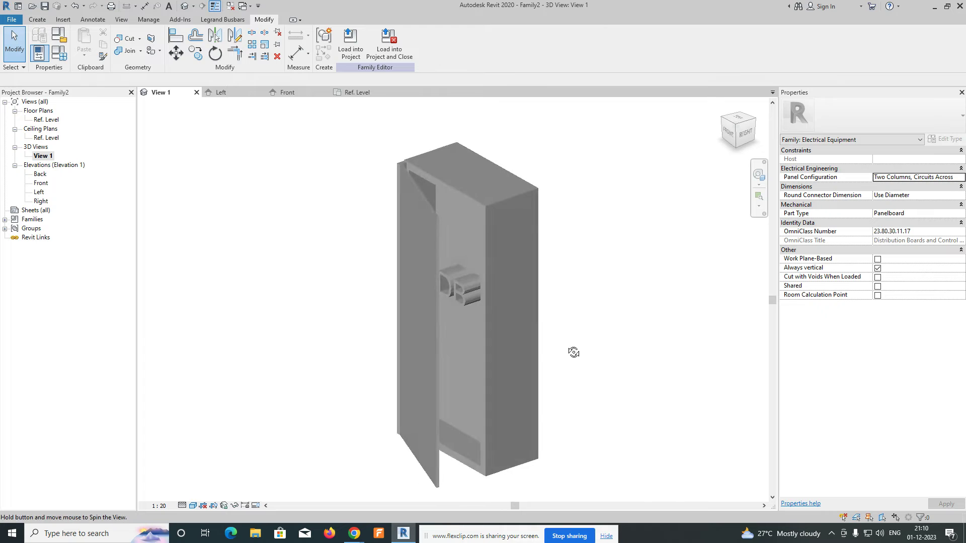
Try to align the DB text with the outer face of the sloping door leaf in the Ref. Level plan
{"action": "left_click", "coordinate": [355, 92]}
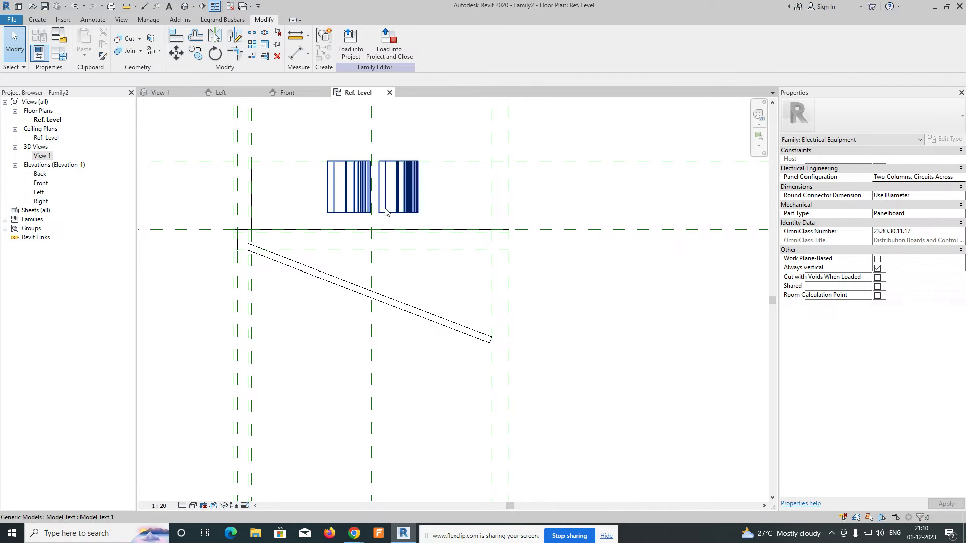
{"action": "key", "text": "l"}
{"action": "left_click", "coordinate": [385, 301]}
{"action": "left_click", "coordinate": [397, 220]}
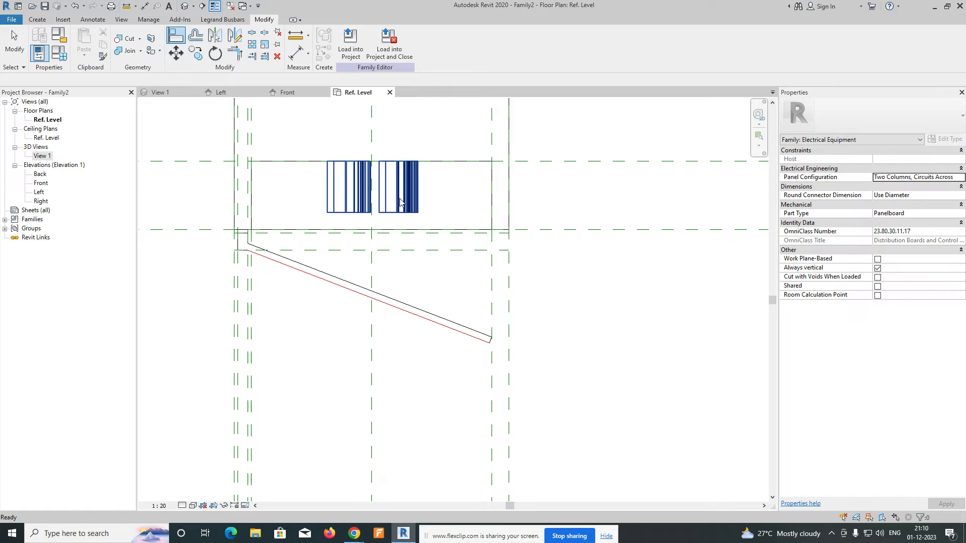
{"action": "key", "text": "Escape"}
{"action": "key", "text": "Escape"}
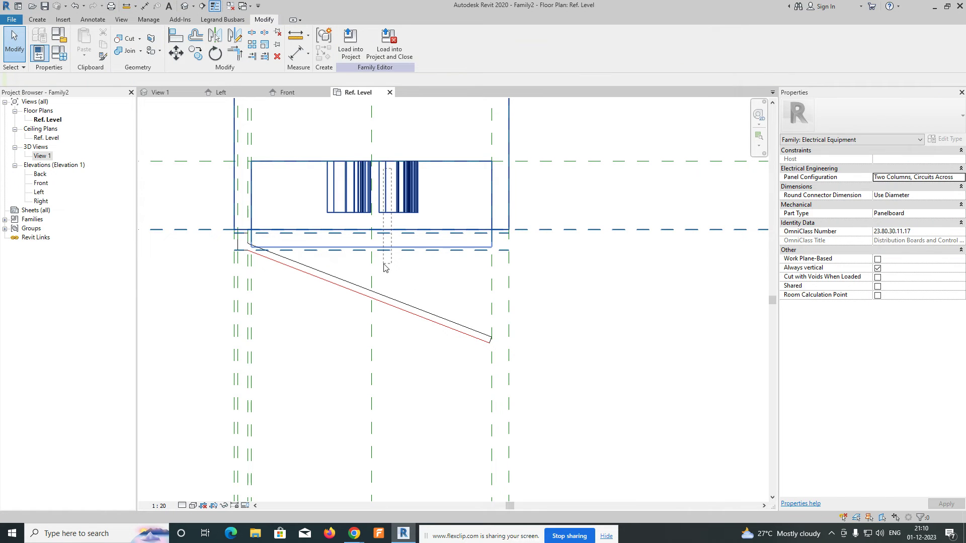
{"action": "left_click", "coordinate": [397, 203]}
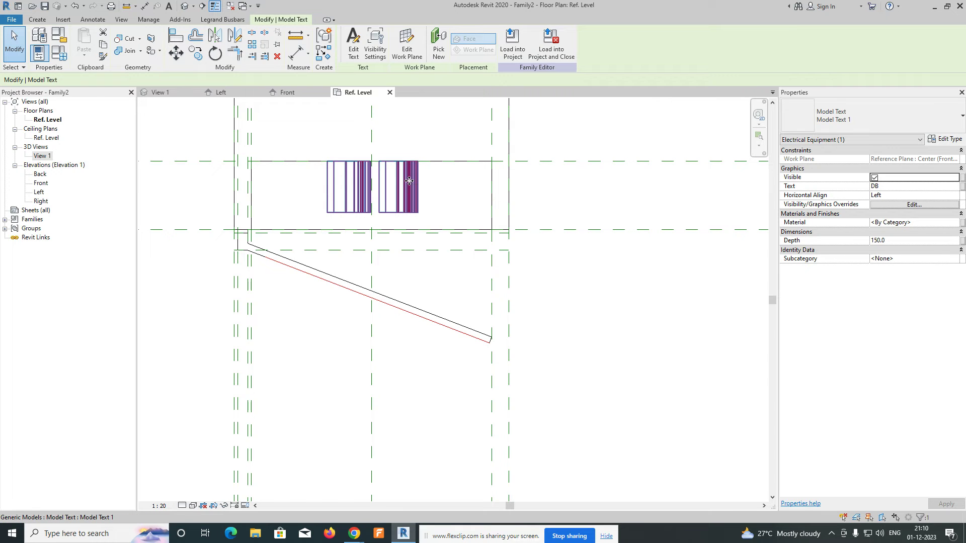
{"action": "key", "text": "Escape"}
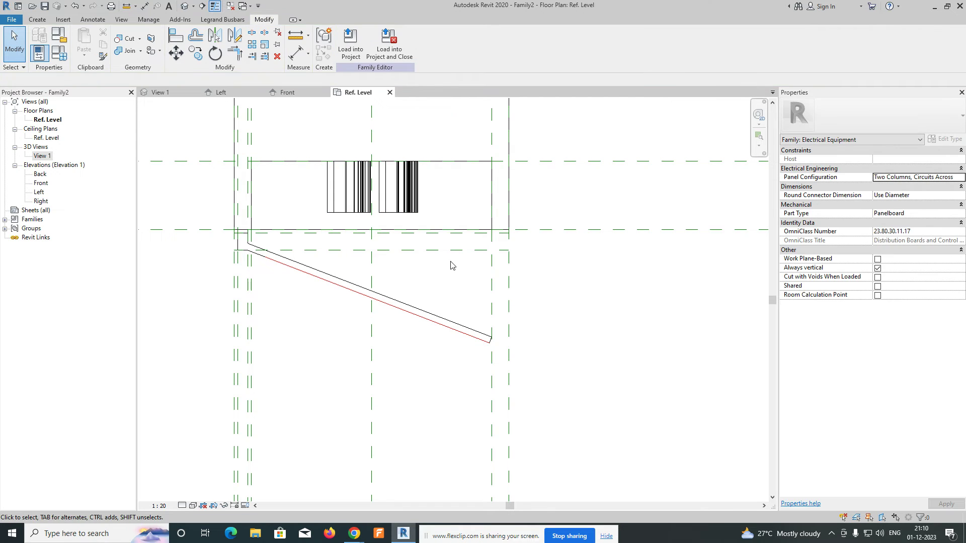
Align the DB text's front face with the reference plane at the box's front edge in the Ref. Level plan
{"action": "middle_click_drag", "start_coordinate": [444, 273], "coordinate": [444, 279]}
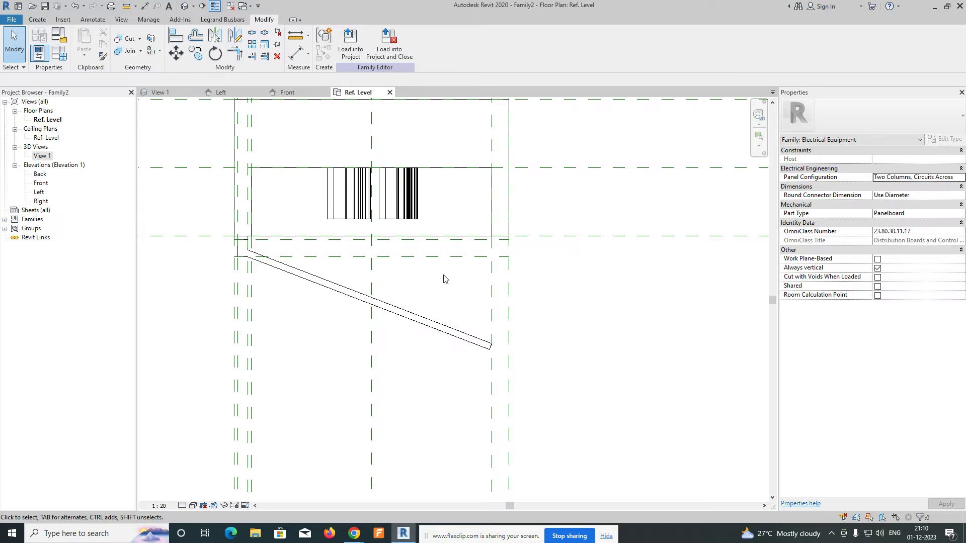
{"action": "key", "text": "a"}
{"action": "key", "text": "l"}
{"action": "left_click", "coordinate": [438, 236]}
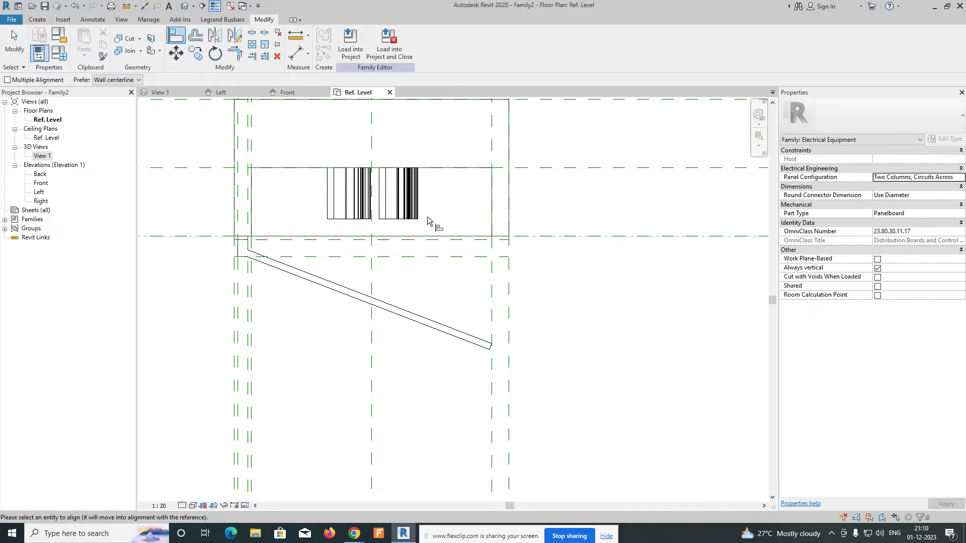
{"action": "left_click", "coordinate": [387, 219]}
{"action": "key", "text": "Escape"}
{"action": "key", "text": "Escape"}
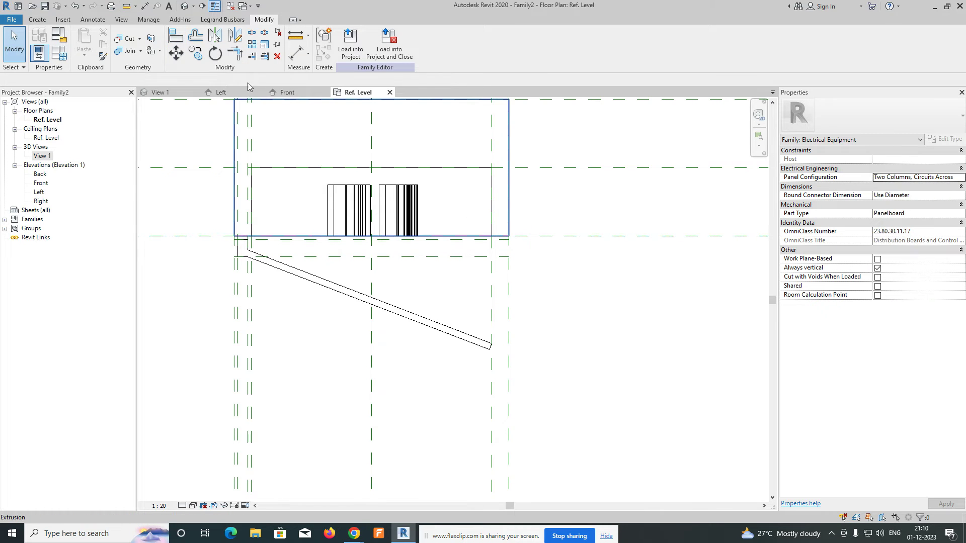
Check the DB text's position at the box front in 3D and return to the Ref. Level plan
{"action": "left_click", "coordinate": [176, 93]}
{"action": "middle_click_drag", "start_coordinate": [317, 266], "coordinate": [347, 208], "text": "shift"}
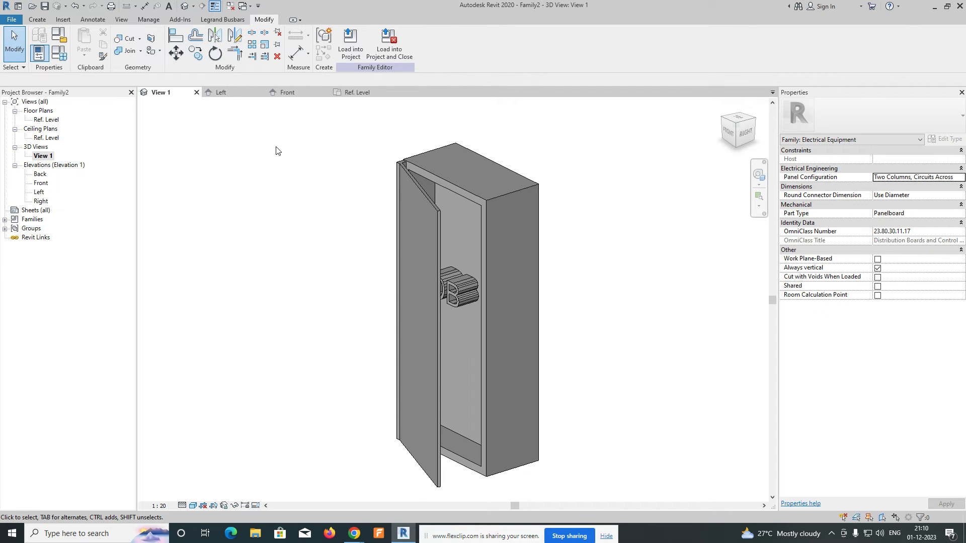
{"action": "left_click", "coordinate": [359, 95]}
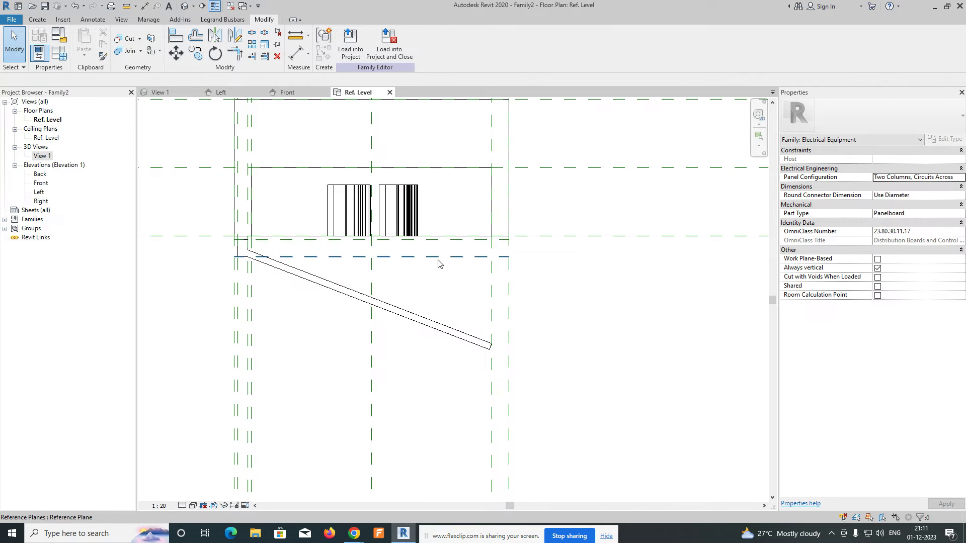
Place a Power - Unbalanced electrical connector on the top face of the box in the Ref. Level plan
{"action": "middle_click_drag", "start_coordinate": [415, 208], "coordinate": [414, 230]}
{"action": "left_click", "coordinate": [414, 229]}
{"action": "scroll", "coordinate": [413, 229], "scroll_direction": "down", "scroll_amount": 3}
{"action": "key", "text": "Escape"}
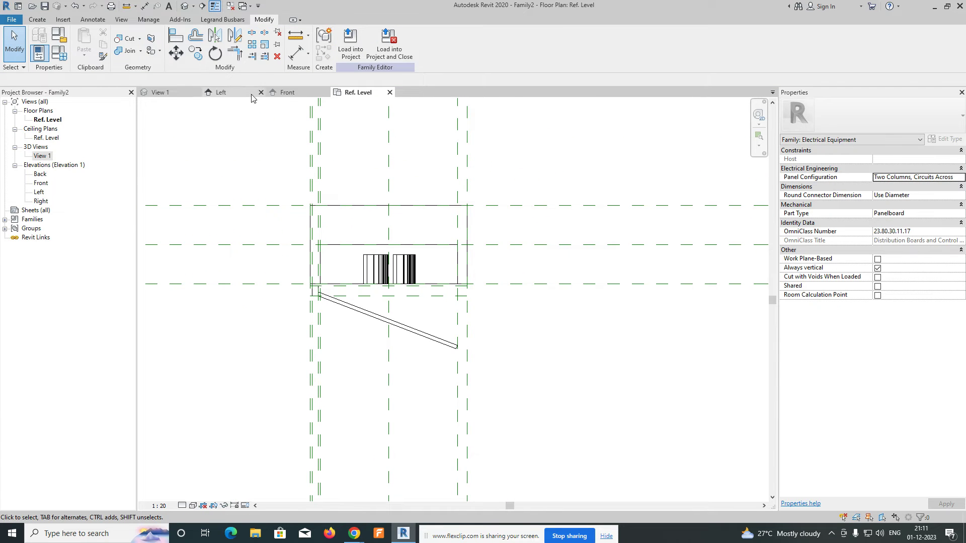
{"action": "left_click", "coordinate": [162, 93]}
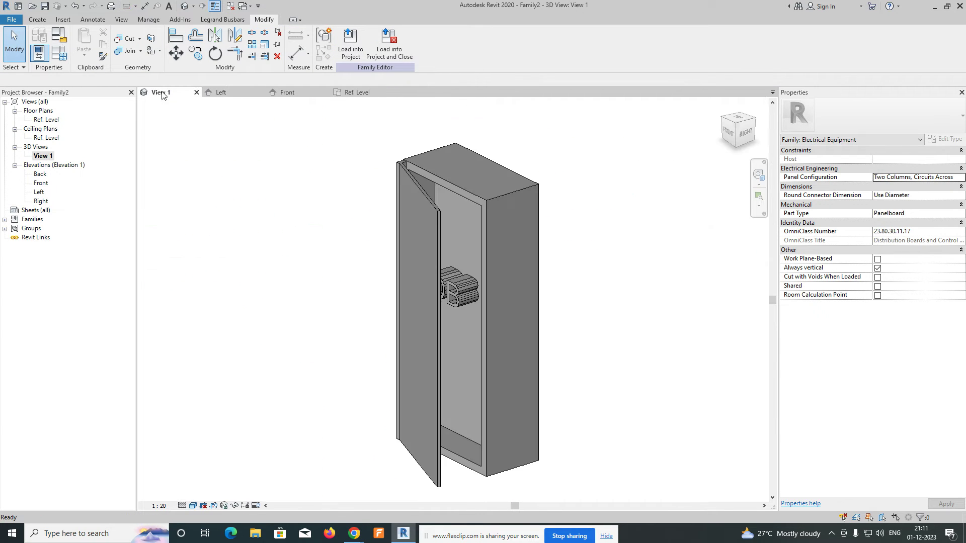
{"action": "left_click", "coordinate": [283, 94]}
{"action": "left_click", "coordinate": [364, 98]}
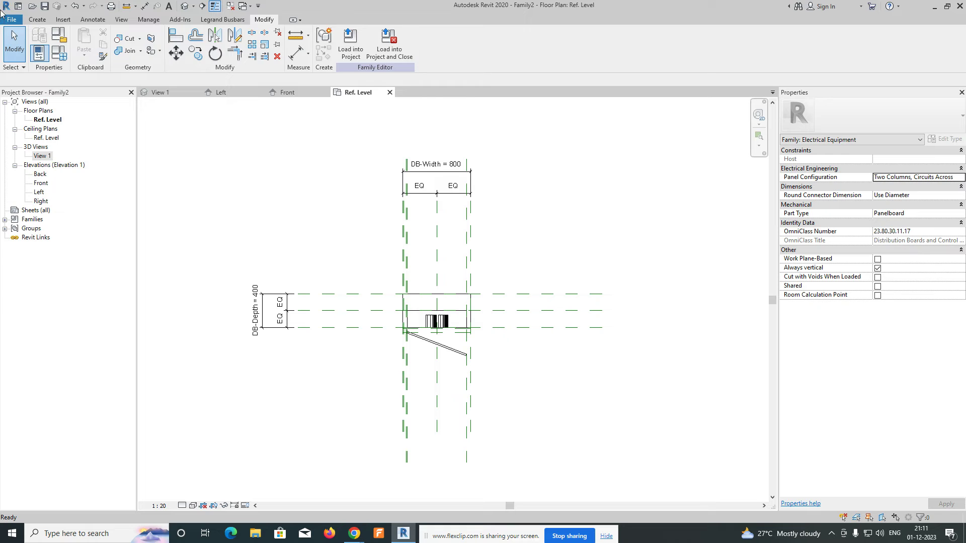
{"action": "left_click", "coordinate": [42, 21]}
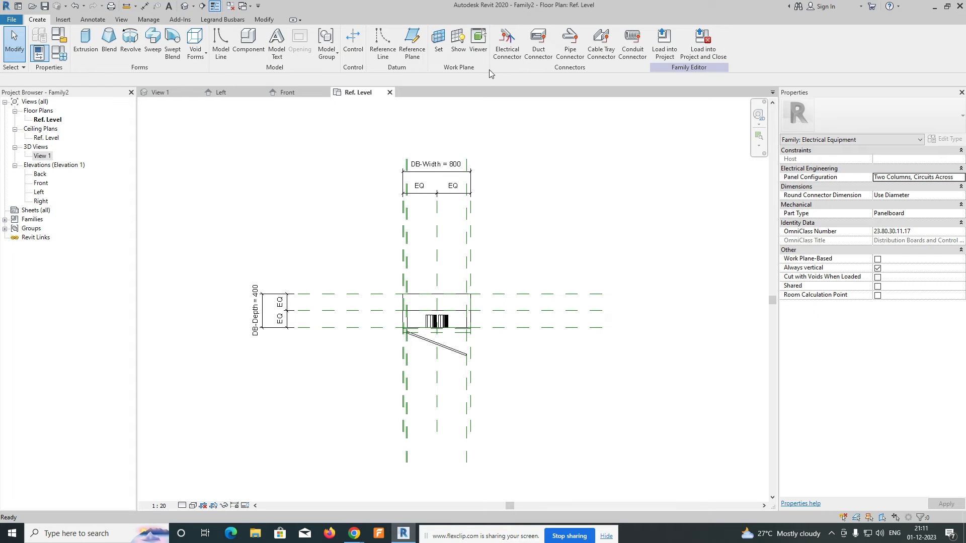
{"action": "left_click", "coordinate": [506, 43]}
{"action": "scroll", "coordinate": [453, 302], "scroll_direction": "up", "scroll_amount": 2}
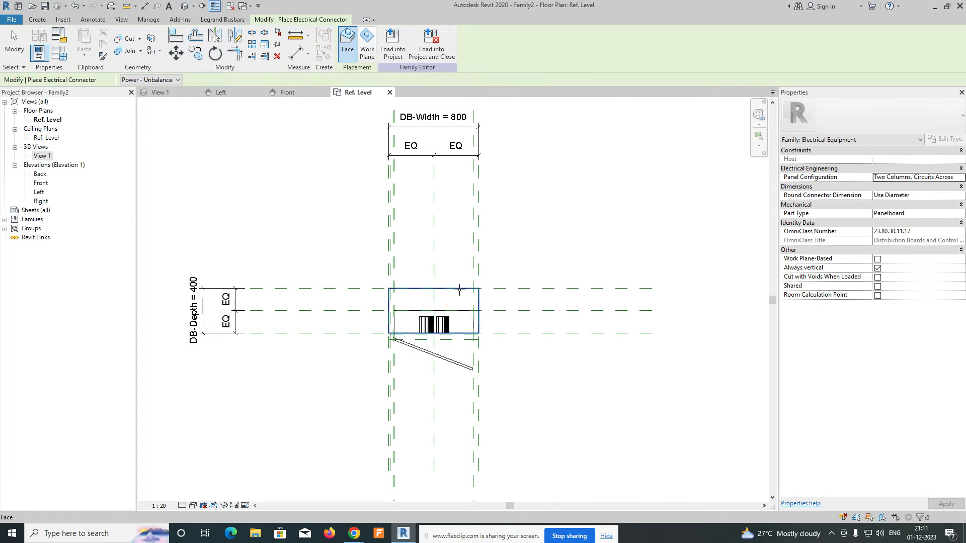
{"action": "left_click", "coordinate": [459, 288]}
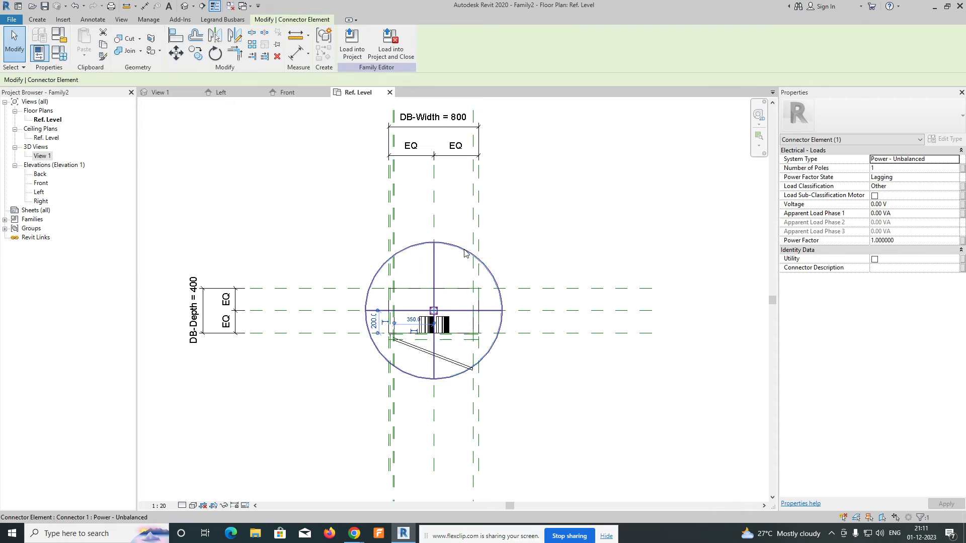
Set the family's Voltage parameter to 230
{"action": "left_click", "coordinate": [61, 54]}
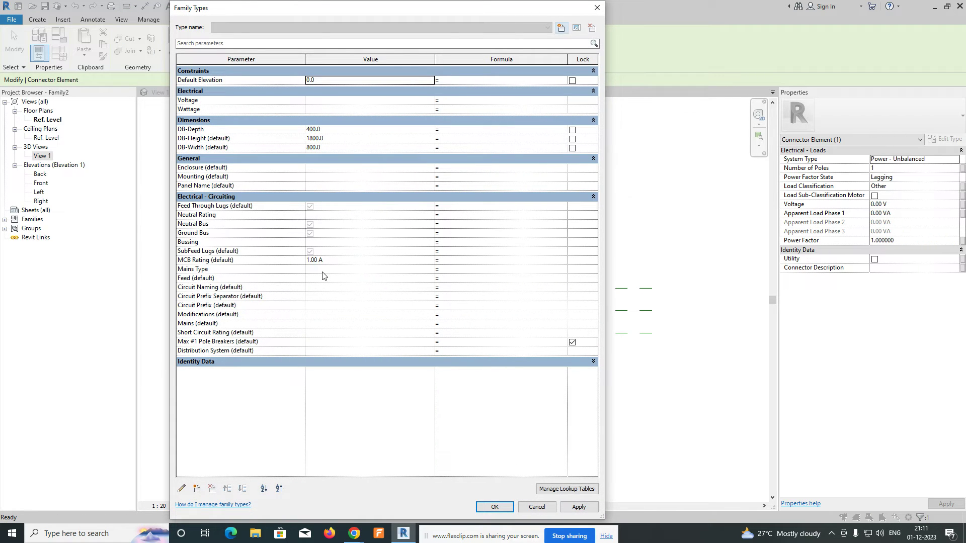
{"action": "left_click", "coordinate": [322, 187]}
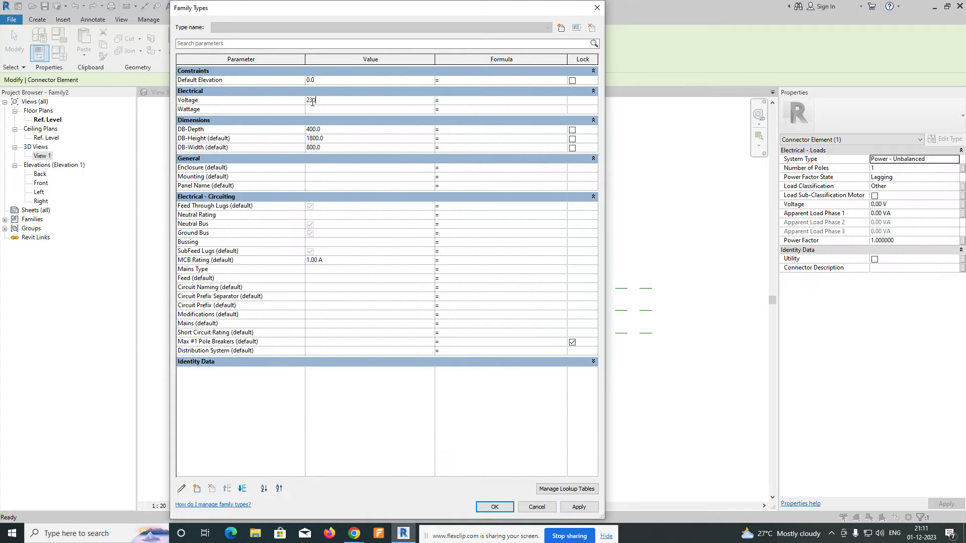
{"action": "left_click", "coordinate": [495, 507]}
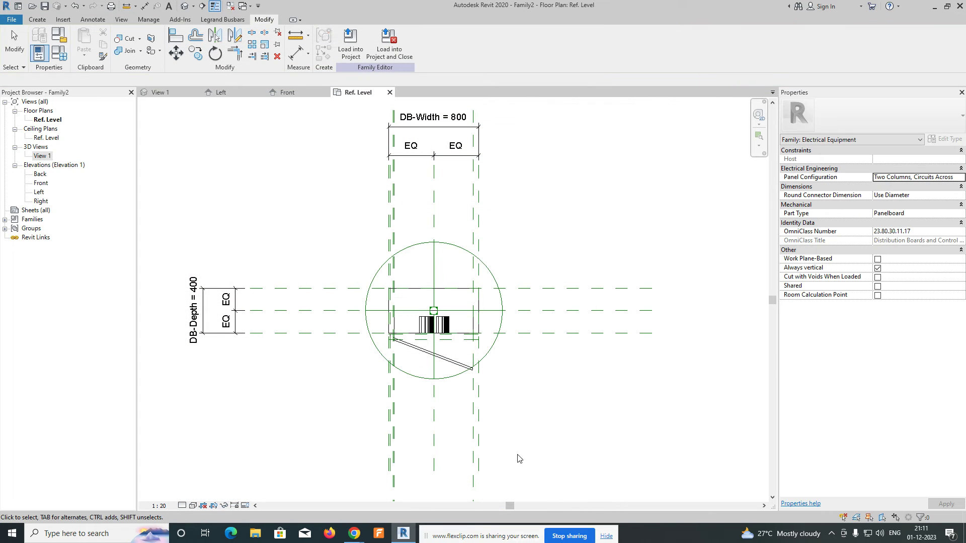
Inspect the electrical connector on top of the box in 3D and close all the other open views
{"action": "scroll", "coordinate": [553, 377], "scroll_direction": "down", "scroll_amount": 1}
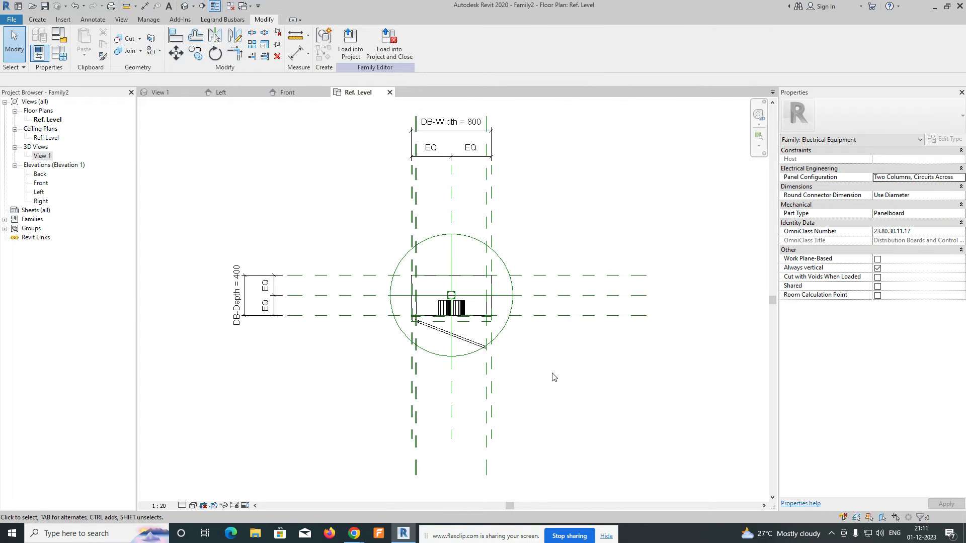
{"action": "left_click", "coordinate": [160, 92]}
{"action": "middle_click_drag", "start_coordinate": [317, 269], "coordinate": [565, 209], "text": "shift"}
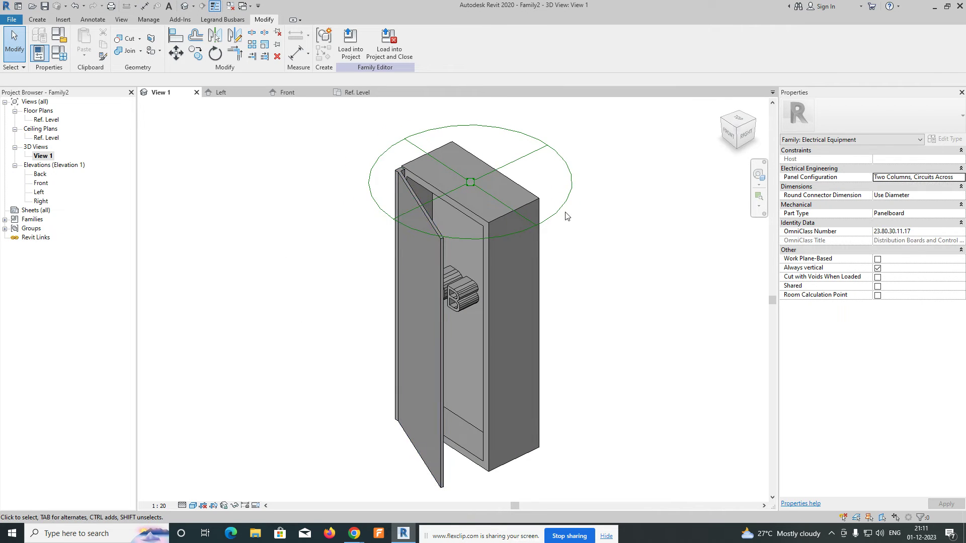
{"action": "left_click", "coordinate": [565, 209]}
{"action": "middle_click_drag", "start_coordinate": [608, 269], "coordinate": [597, 274]}
{"action": "left_click", "coordinate": [296, 174]}
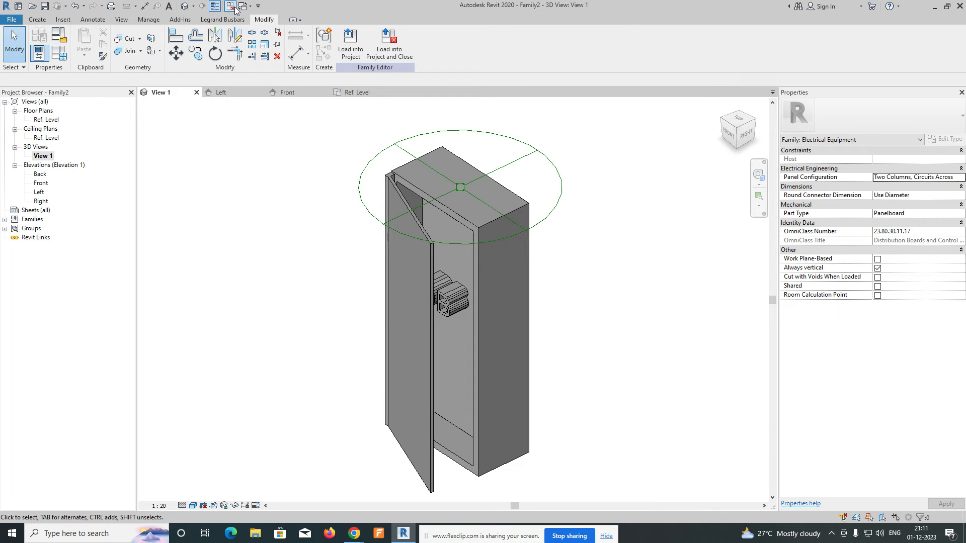
{"action": "middle_click_drag", "start_coordinate": [275, 208], "coordinate": [327, 219]}
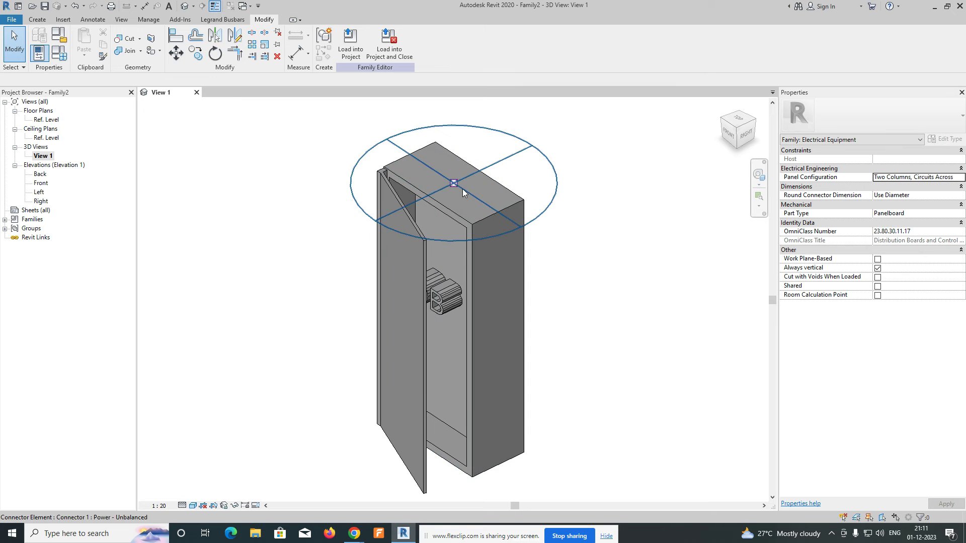
Place a cable tray connector on the box's top face in the Ref. Level plan
{"action": "double_click", "coordinate": [46, 119]}
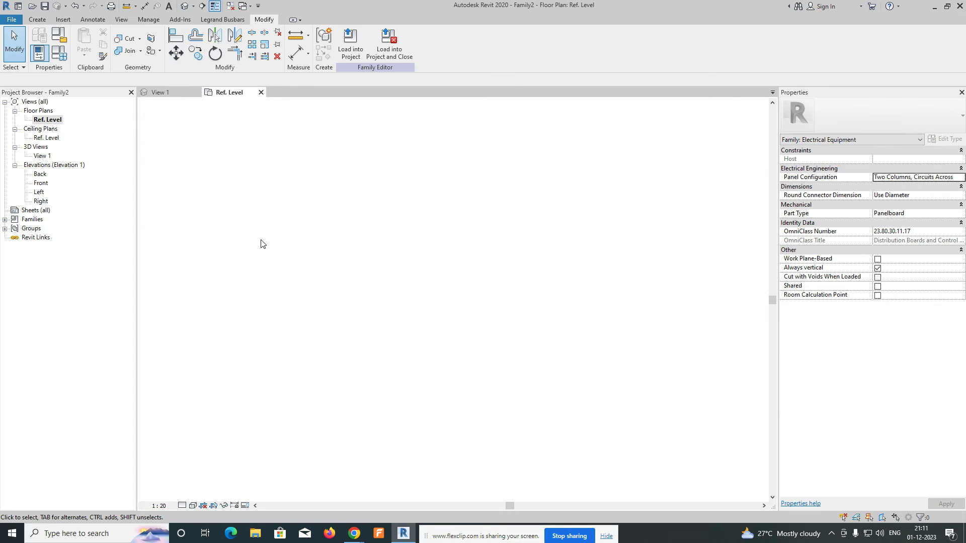
{"action": "left_click", "coordinate": [38, 20]}
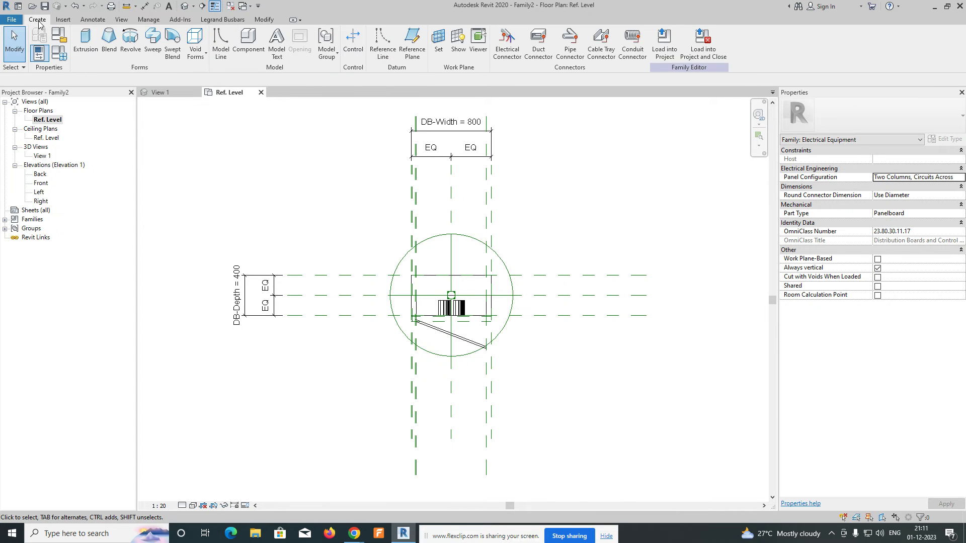
{"action": "left_click", "coordinate": [602, 45]}
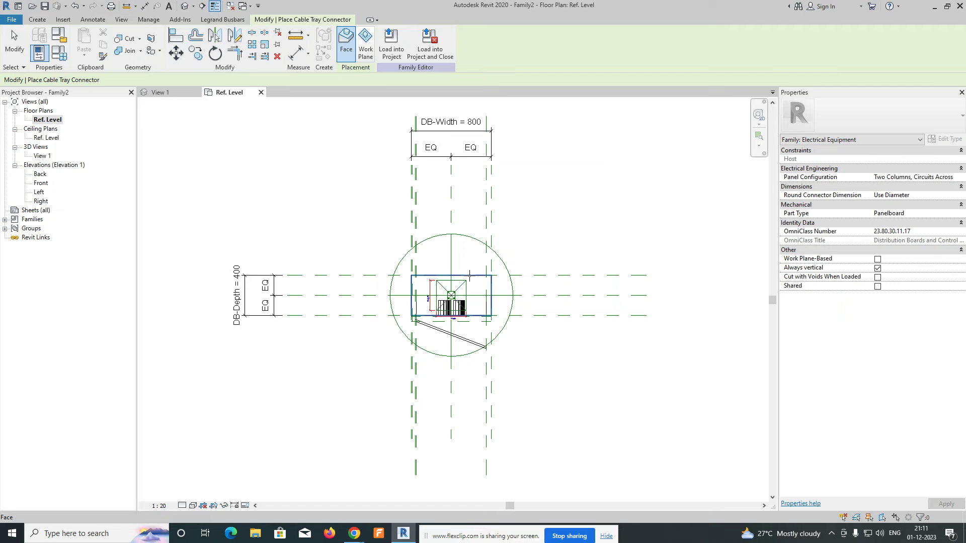
{"action": "key", "text": "Escape"}
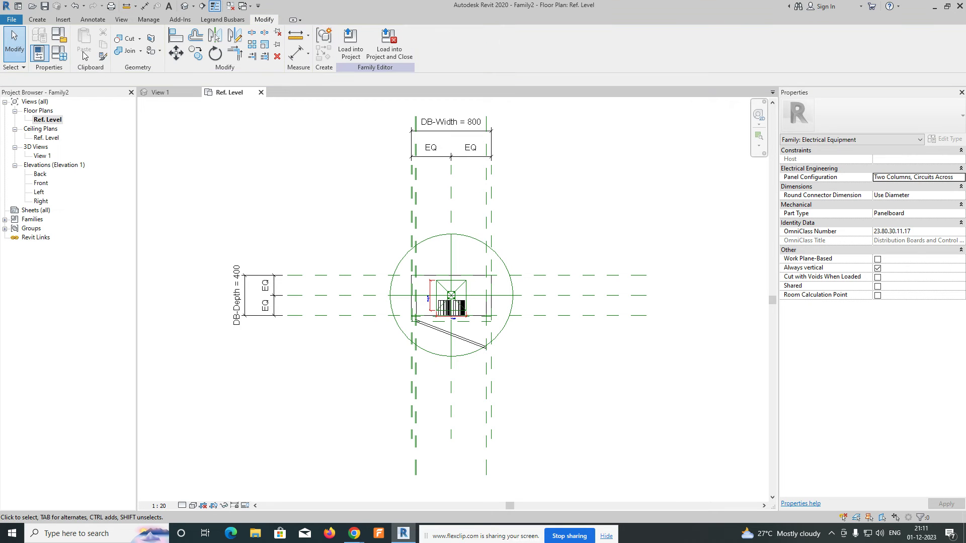
Place an individual conduit connector on the box's top face
{"action": "left_click", "coordinate": [38, 19]}
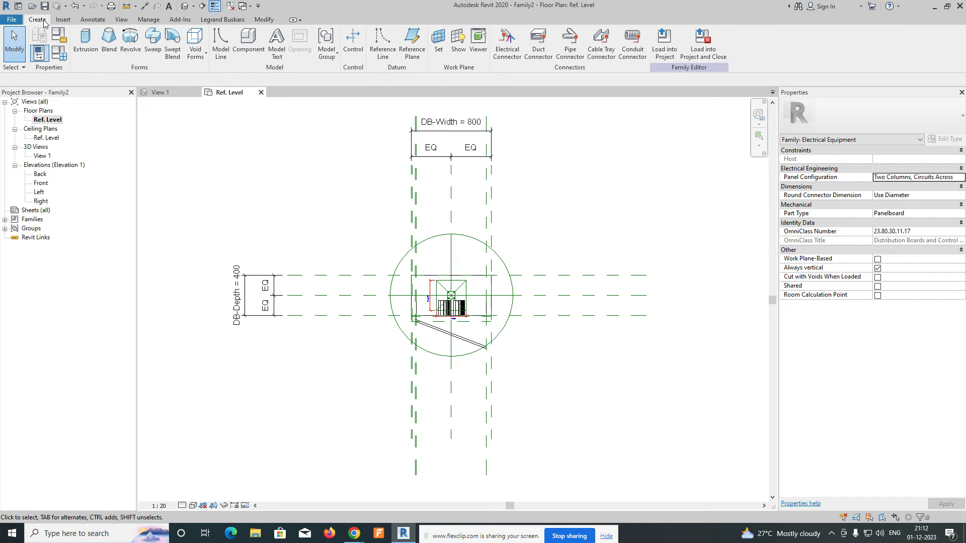
{"action": "left_click", "coordinate": [634, 44]}
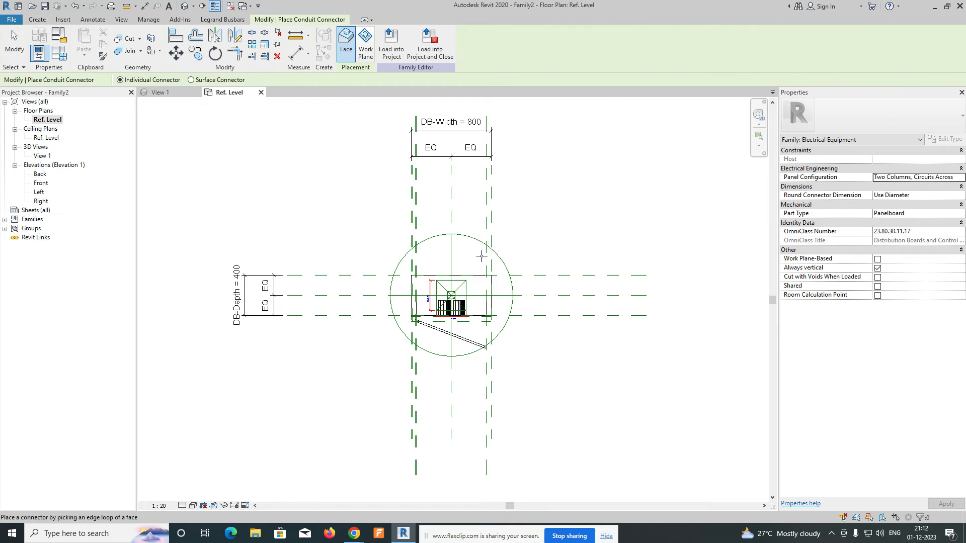
{"action": "left_click", "coordinate": [468, 272]}
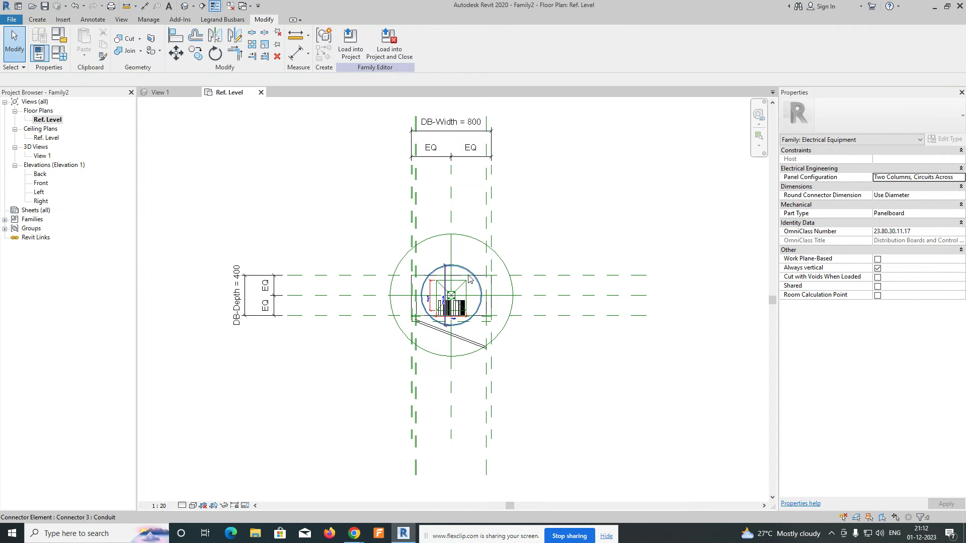
Check the connectors on top of the box in 3D and review the family's type parameters
{"action": "left_click", "coordinate": [160, 92]}
{"action": "middle_click_drag", "start_coordinate": [440, 280], "coordinate": [538, 235], "text": "shift"}
{"action": "scroll", "coordinate": [537, 235], "scroll_direction": "down", "scroll_amount": 3}
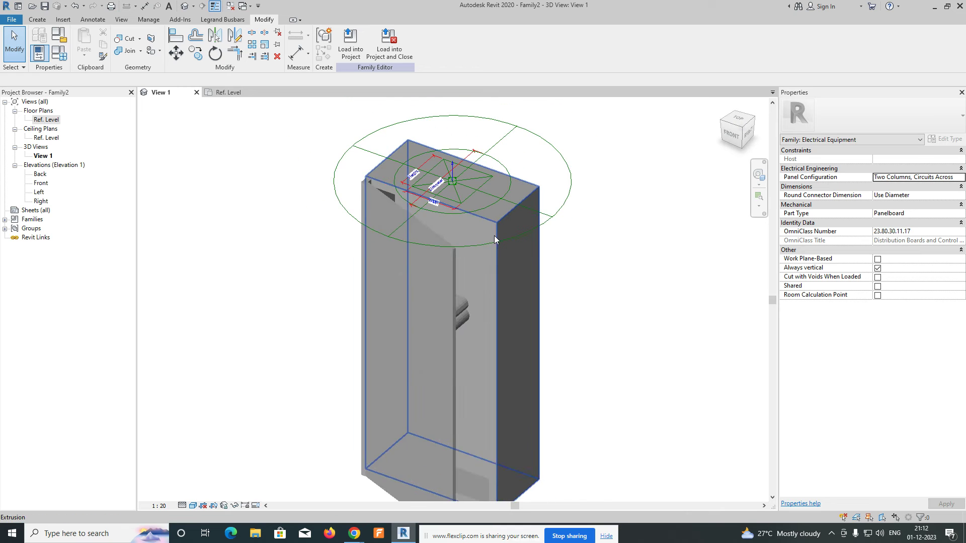
{"action": "mouse_move", "coordinate": [597, 252]}
{"action": "middle_mouse_down"}
{"action": "mouse_move", "coordinate": [565, 252]}
{"action": "mouse_move", "coordinate": [578, 252]}
{"action": "middle_mouse_up"}
{"action": "left_click", "coordinate": [58, 55]}
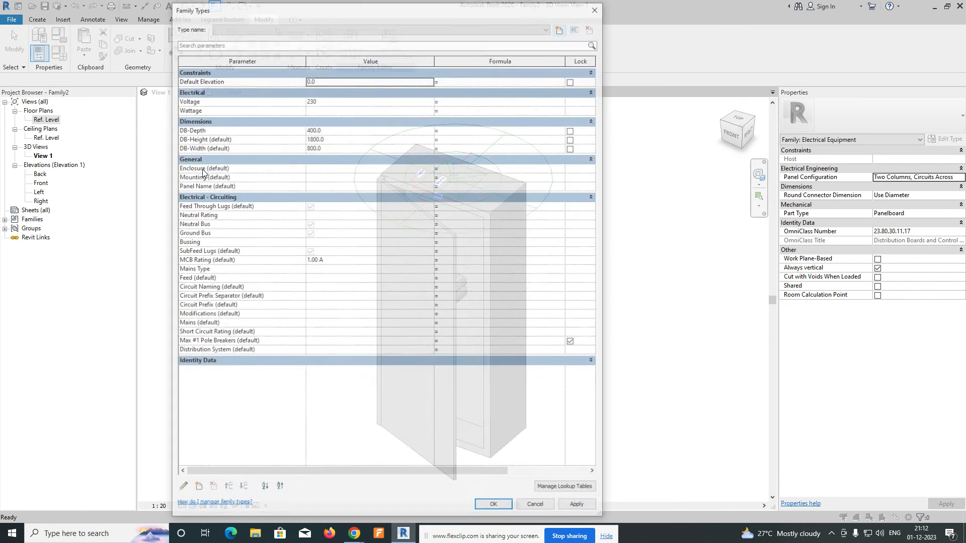
{"action": "key", "text": "Escape"}
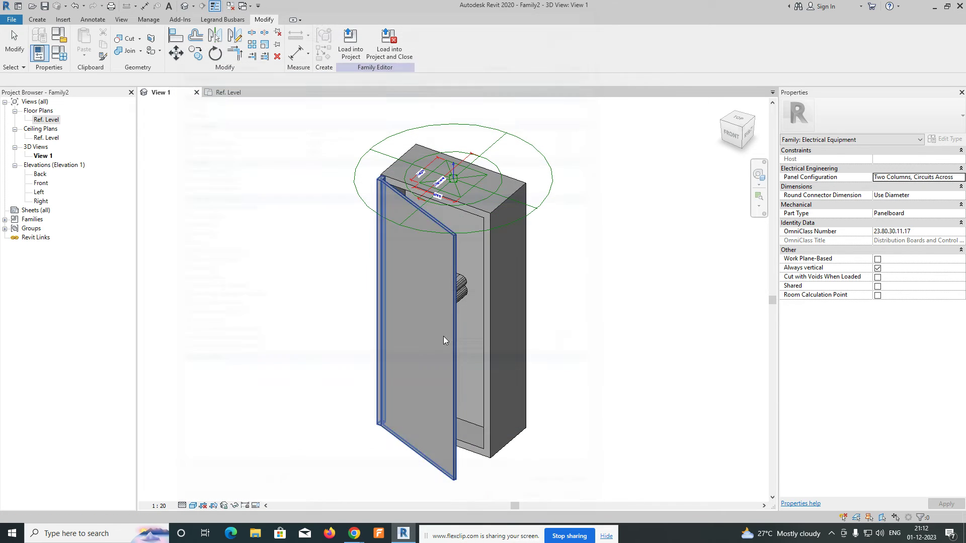
Review the family's Part Type, Panel Configuration and Round Connector Dimension options
{"action": "left_click", "coordinate": [949, 215]}
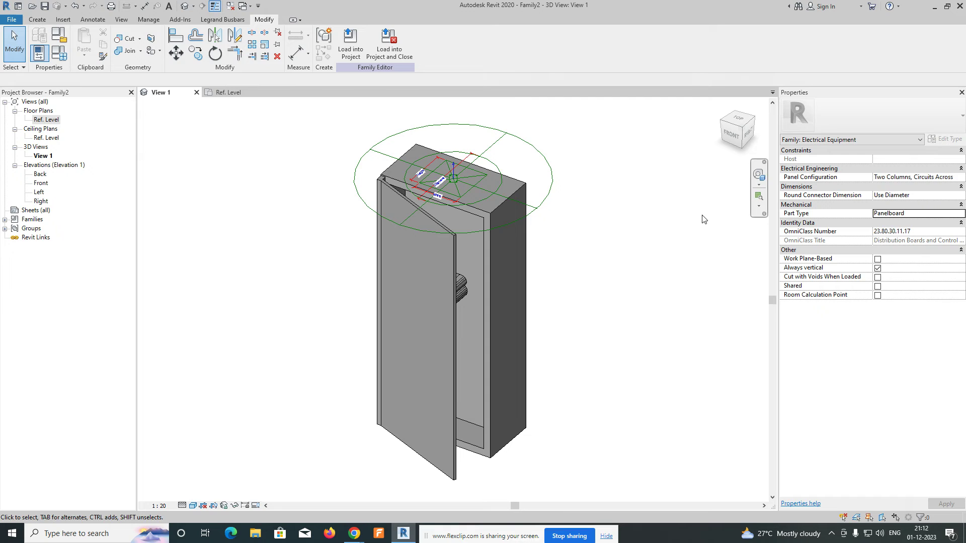
{"action": "left_click", "coordinate": [924, 178]}
{"action": "left_click", "coordinate": [961, 177]}
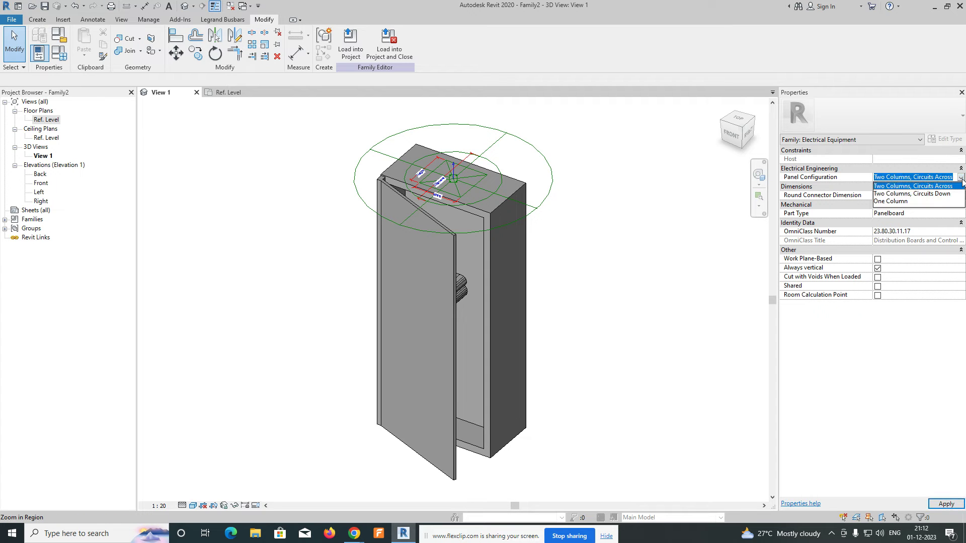
{"action": "left_click", "coordinate": [961, 179]}
{"action": "left_click", "coordinate": [956, 196]}
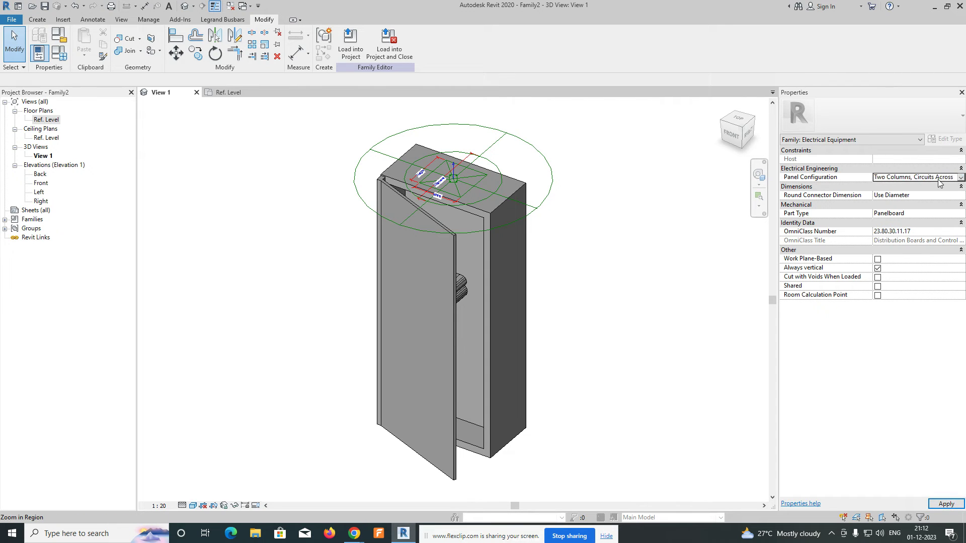
{"action": "left_click", "coordinate": [961, 196]}
{"action": "left_click", "coordinate": [904, 213]}
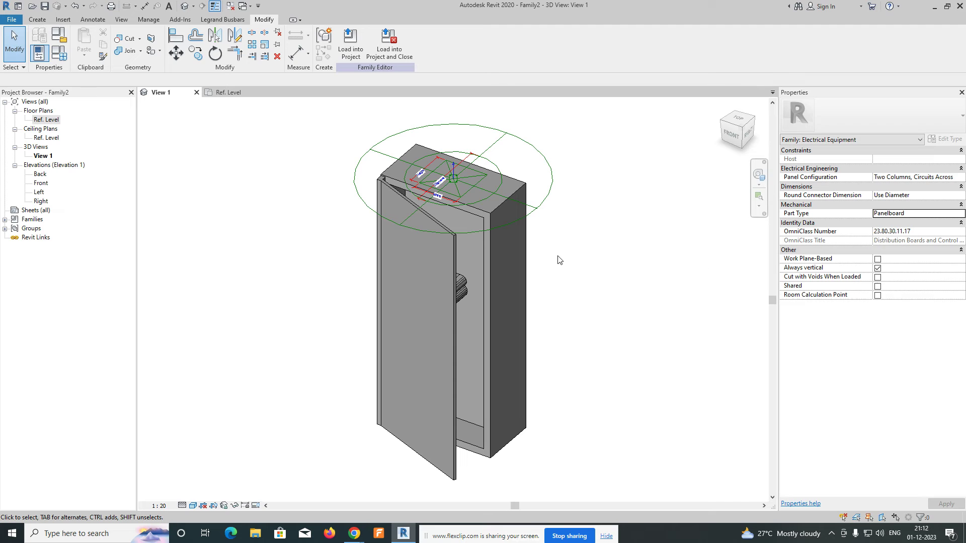
Review the family category and parameters, keeping the Electrical Equipment category
{"action": "left_click", "coordinate": [52, 57]}
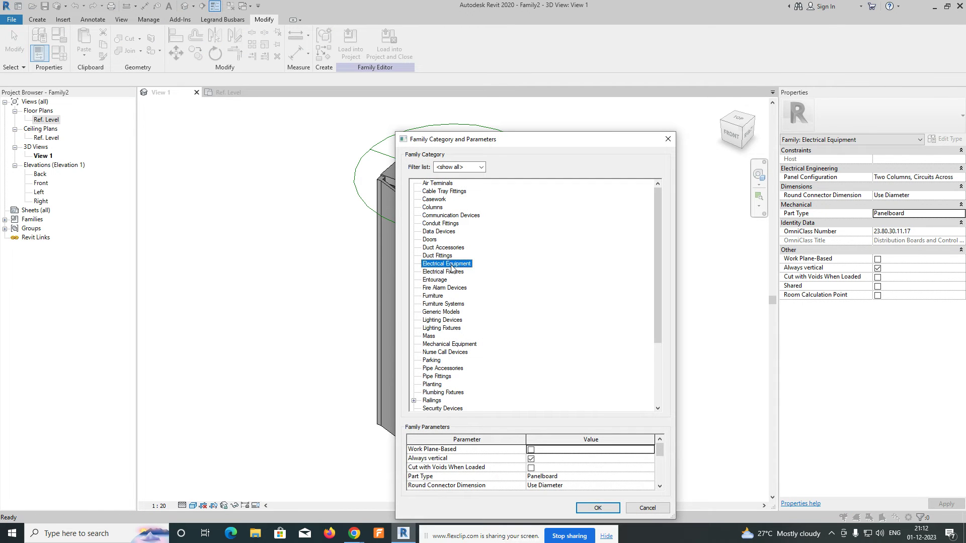
{"action": "scroll", "coordinate": [502, 405], "scroll_direction": "down", "scroll_amount": 1}
{"action": "left_click", "coordinate": [581, 507]}
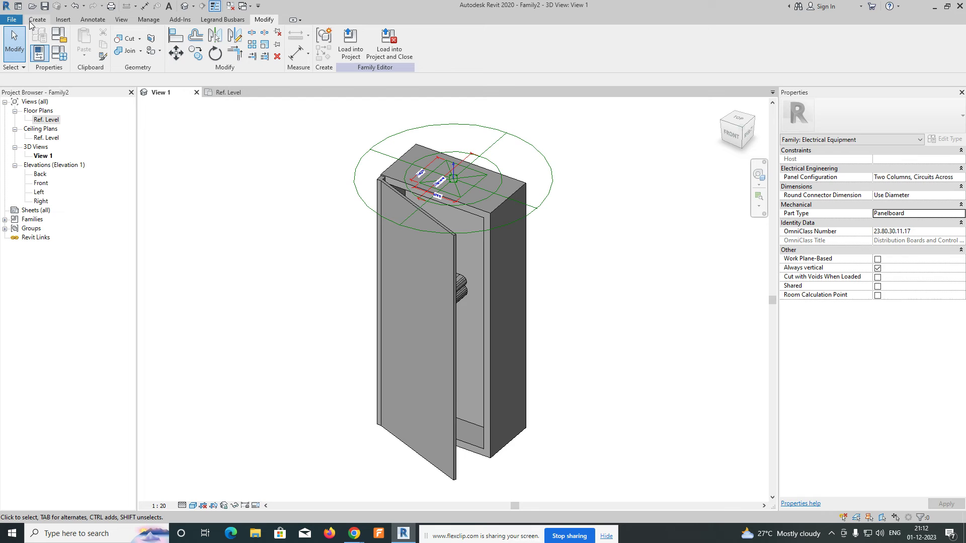
Create a new project from the Systems-Default_Metric.rte template
{"action": "left_click", "coordinate": [19, 6]}
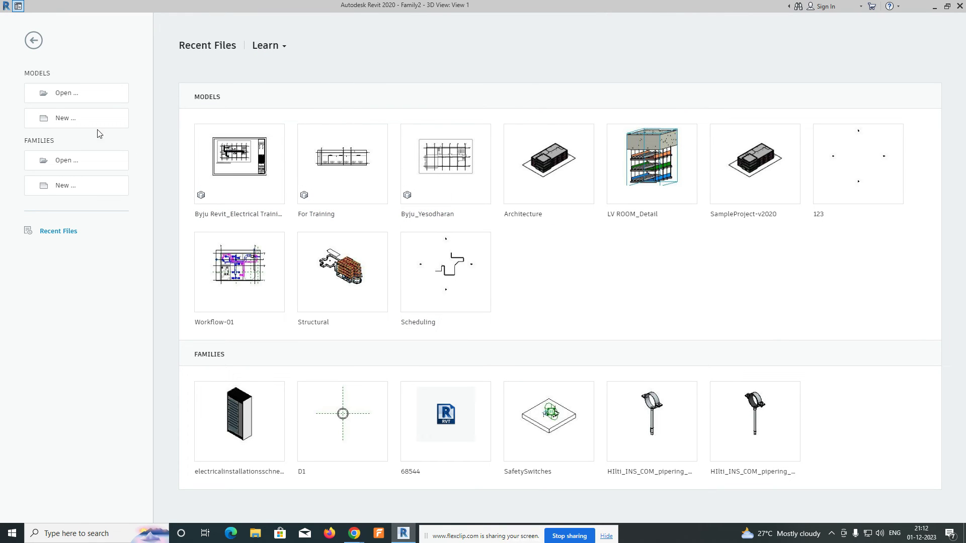
{"action": "left_click", "coordinate": [71, 119]}
{"action": "left_click", "coordinate": [442, 114]}
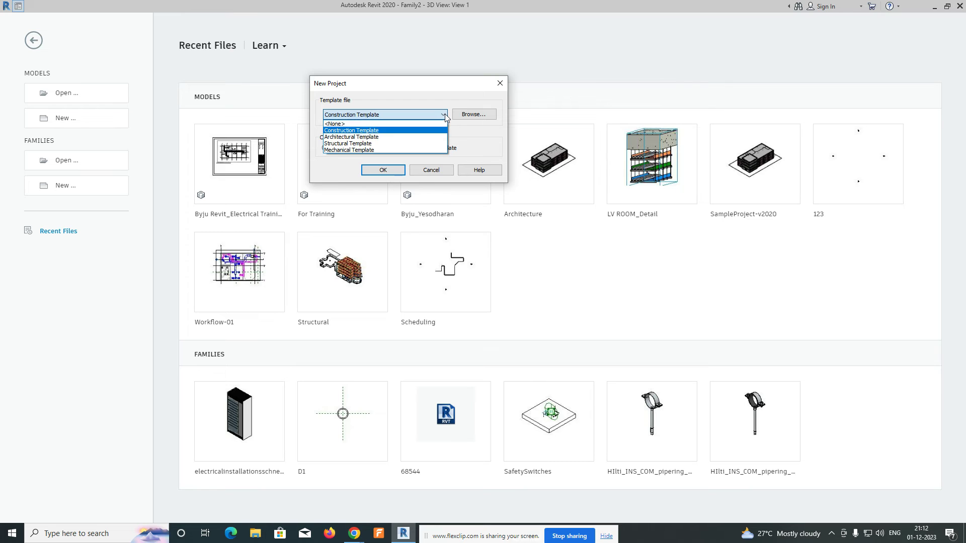
{"action": "left_click", "coordinate": [476, 115]}
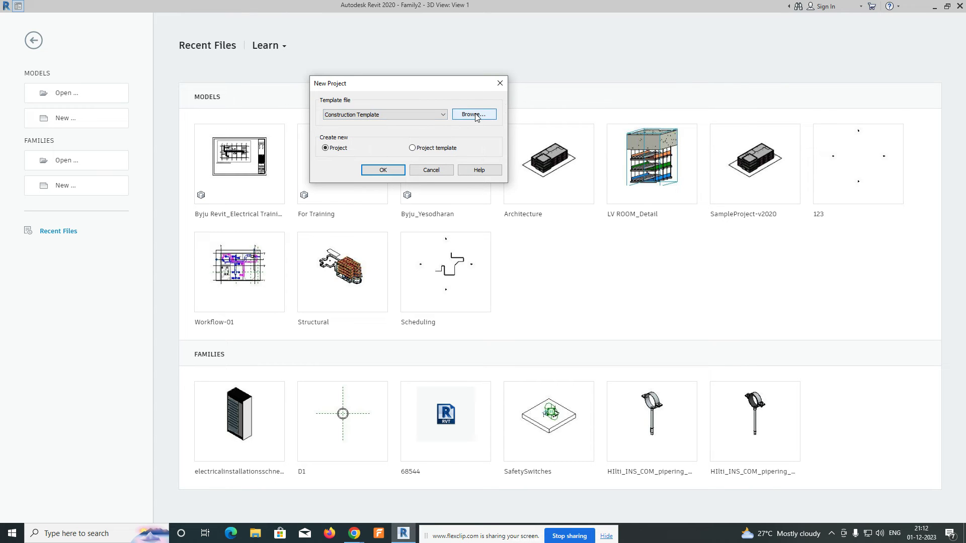
{"action": "left_click", "coordinate": [476, 115]}
{"action": "left_click", "coordinate": [706, 60]}
{"action": "left_click", "coordinate": [366, 104]}
{"action": "left_click", "coordinate": [675, 479]}
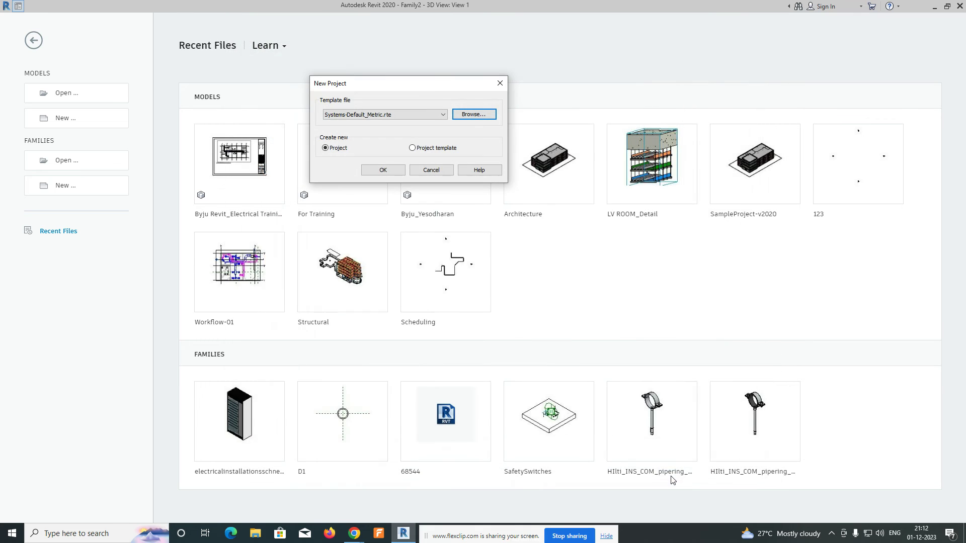
{"action": "key", "text": "Escape"}
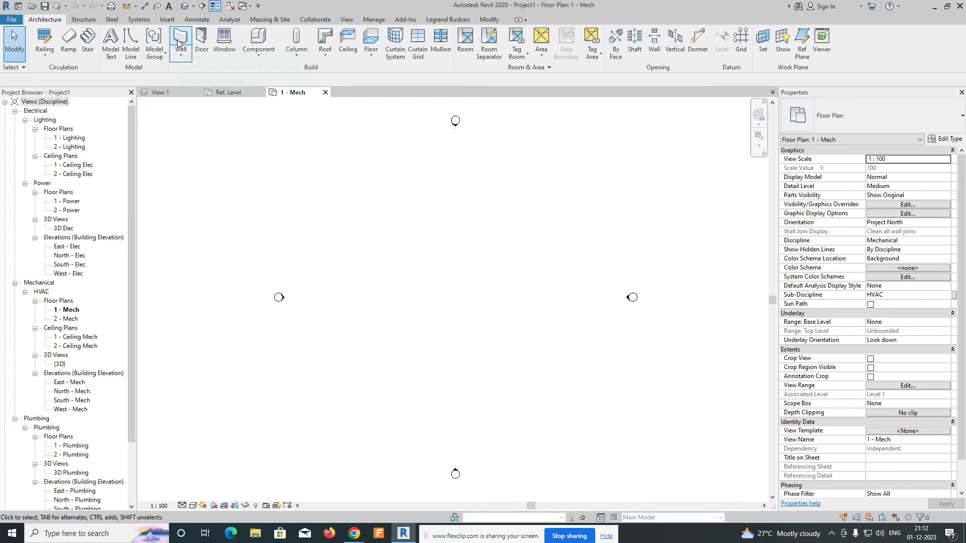
Set the height constraint for new Generic - 200mm walls up to Level 2
{"action": "left_click", "coordinate": [132, 82]}
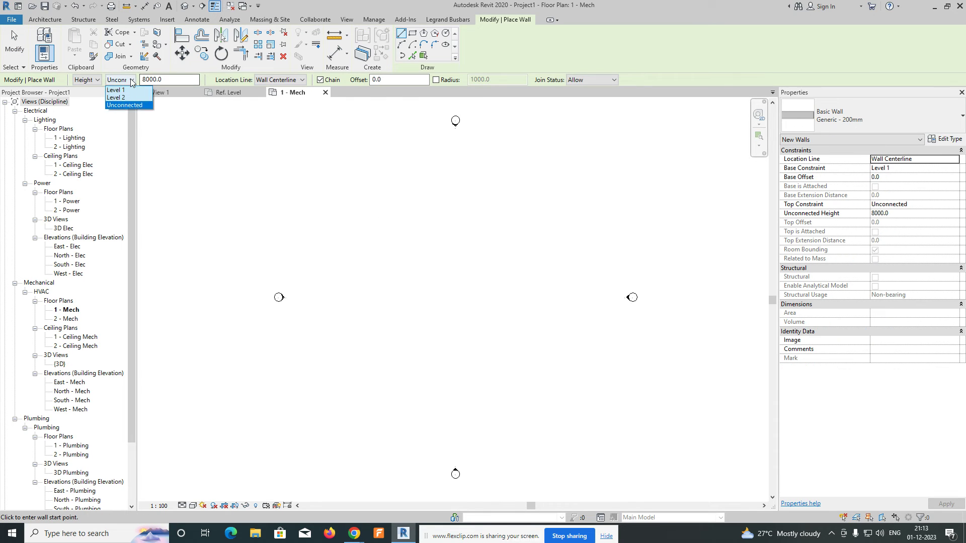
{"action": "left_click", "coordinate": [119, 98]}
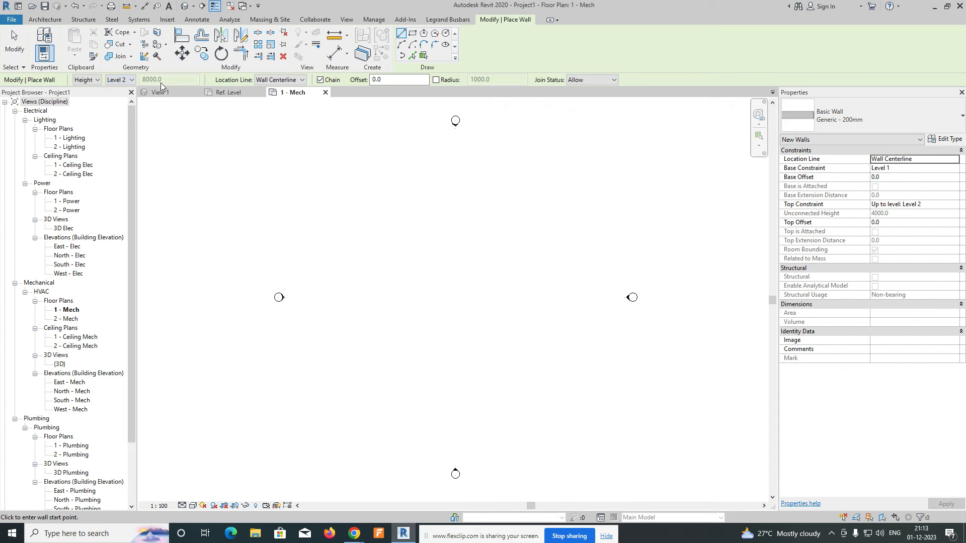
{"action": "left_click", "coordinate": [133, 88]}
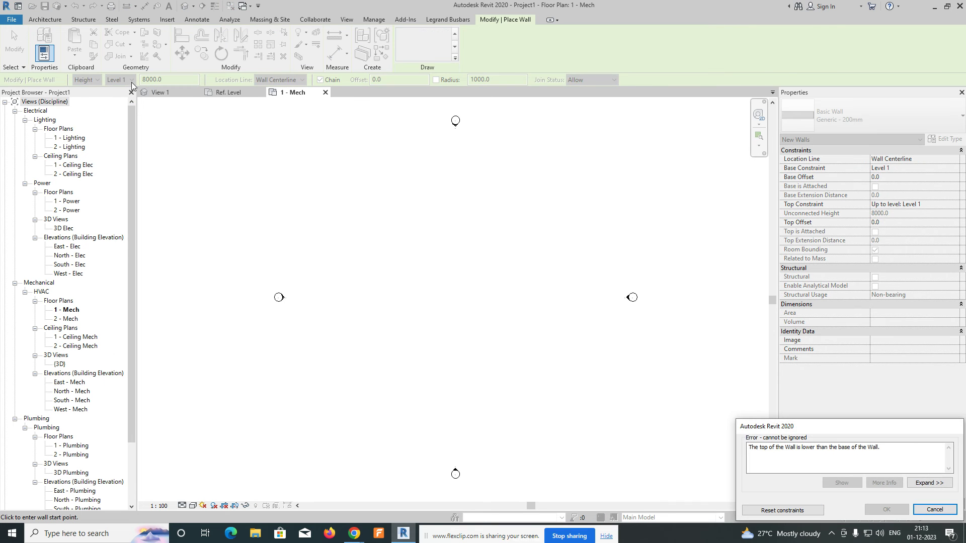
{"action": "key", "text": "Escape"}
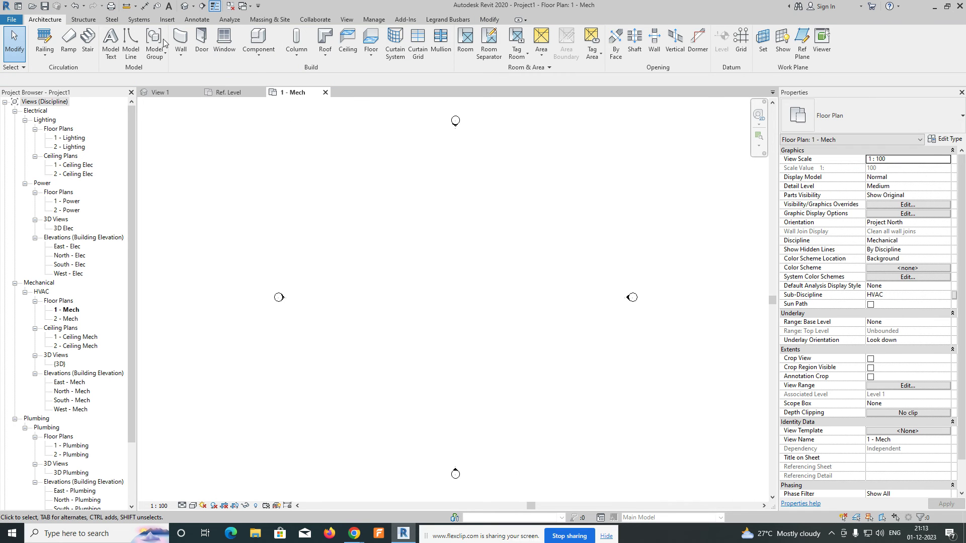
Draw a closed rectangle of Generic - 200mm walls, about 24000 by 17000 mm, between the elevation markers
{"action": "left_click", "coordinate": [181, 40]}
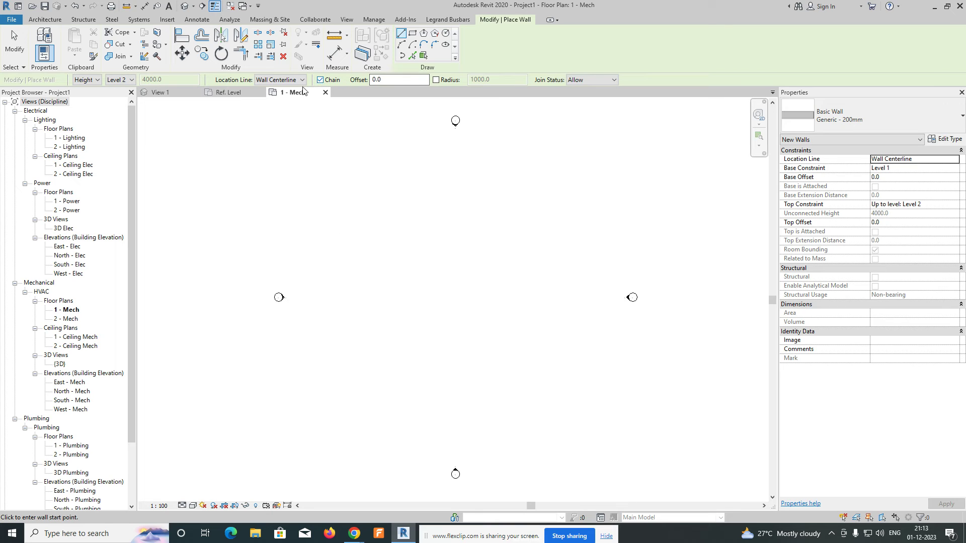
{"action": "left_click", "coordinate": [376, 199]}
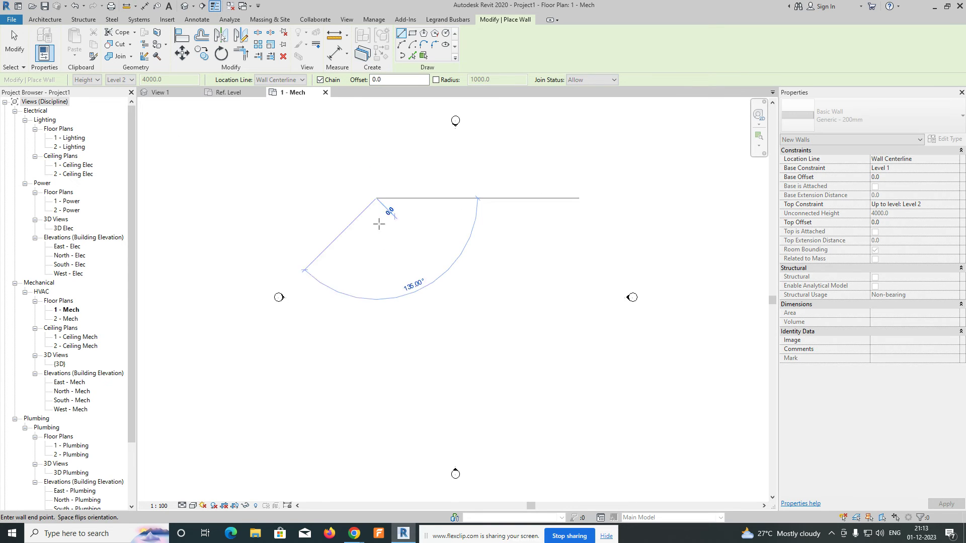
{"action": "left_click", "coordinate": [376, 317]}
{"action": "left_click", "coordinate": [545, 317]}
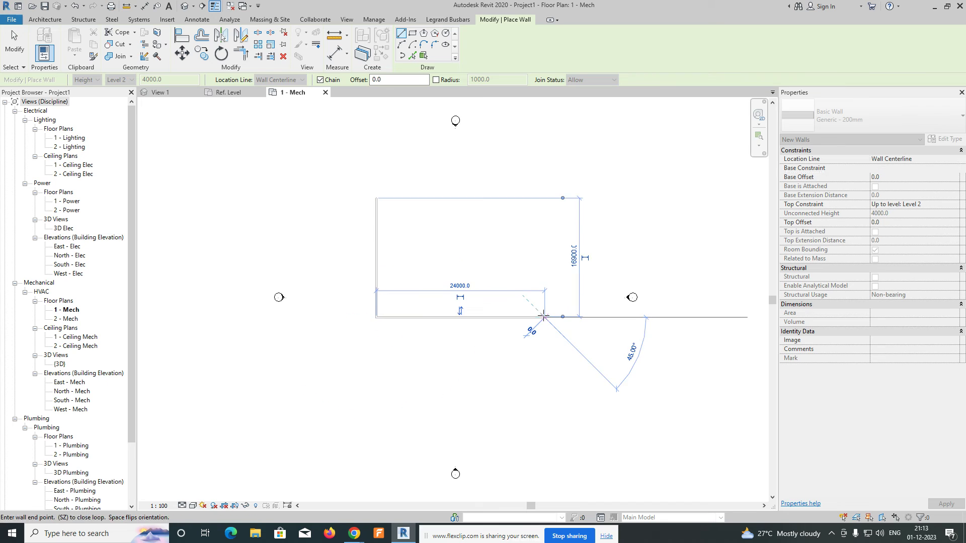
{"action": "left_click", "coordinate": [545, 198]}
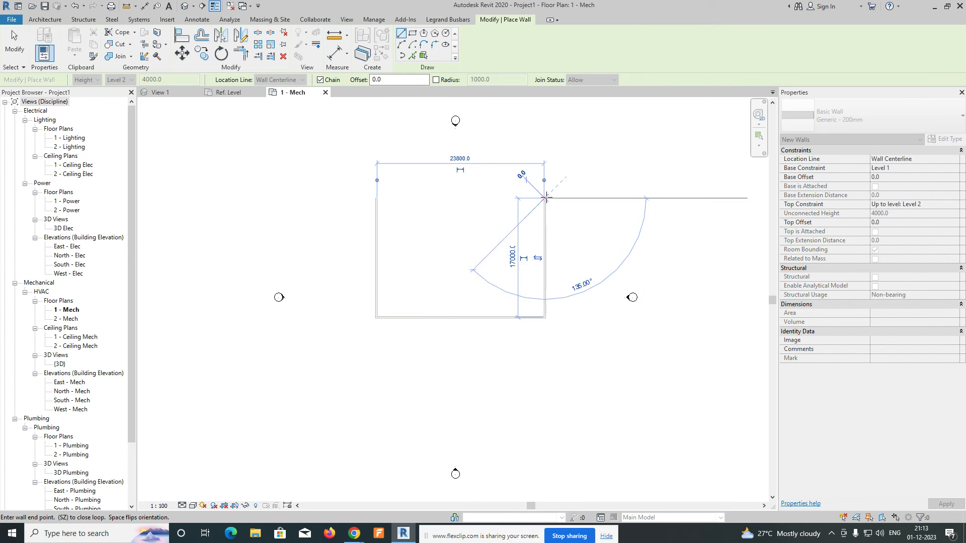
{"action": "left_click", "coordinate": [381, 199]}
{"action": "key", "text": "Escape"}
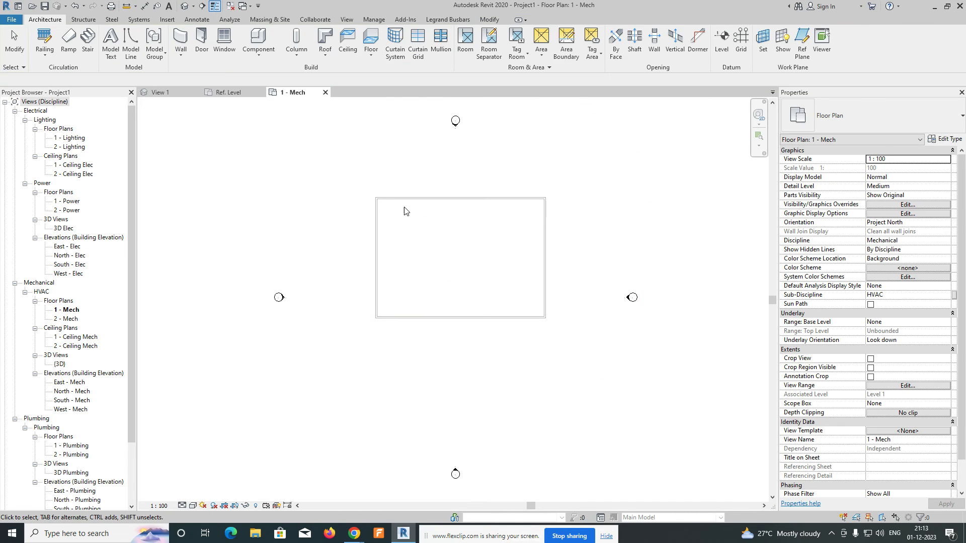
Save the distribution board family as DISTRIBUTION BORAD in the Project folder on the Desktop
{"action": "left_click", "coordinate": [183, 95]}
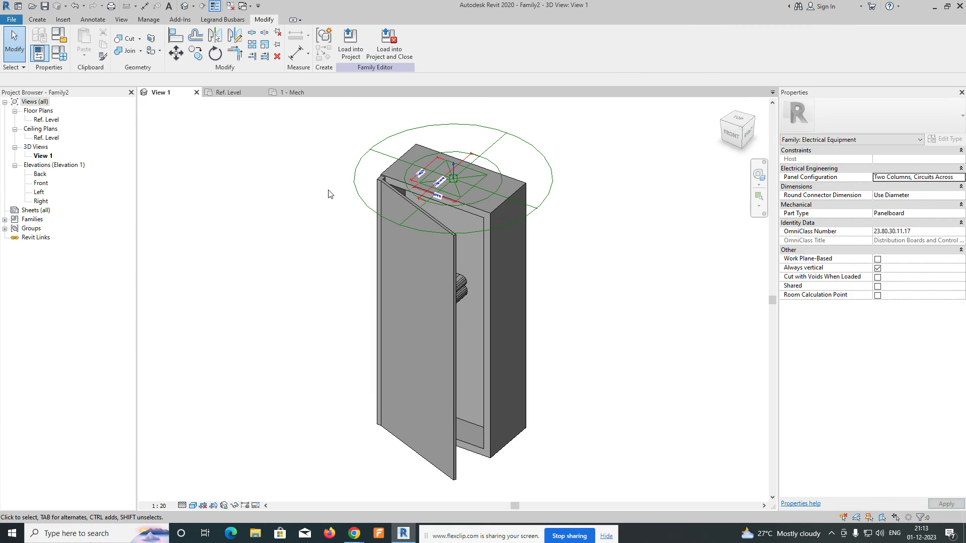
{"action": "left_click", "coordinate": [7, 20]}
{"action": "left_click", "coordinate": [30, 114]}
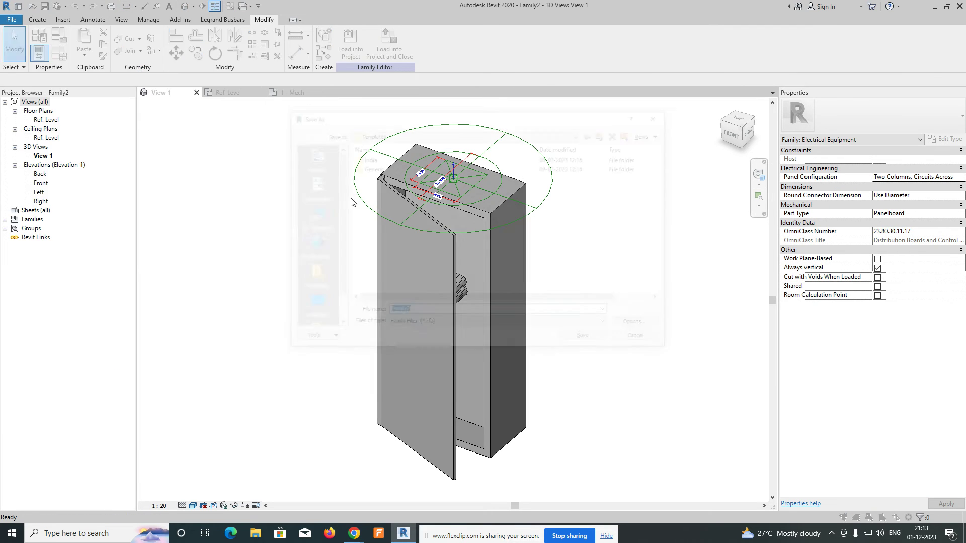
{"action": "left_click", "coordinate": [311, 306]}
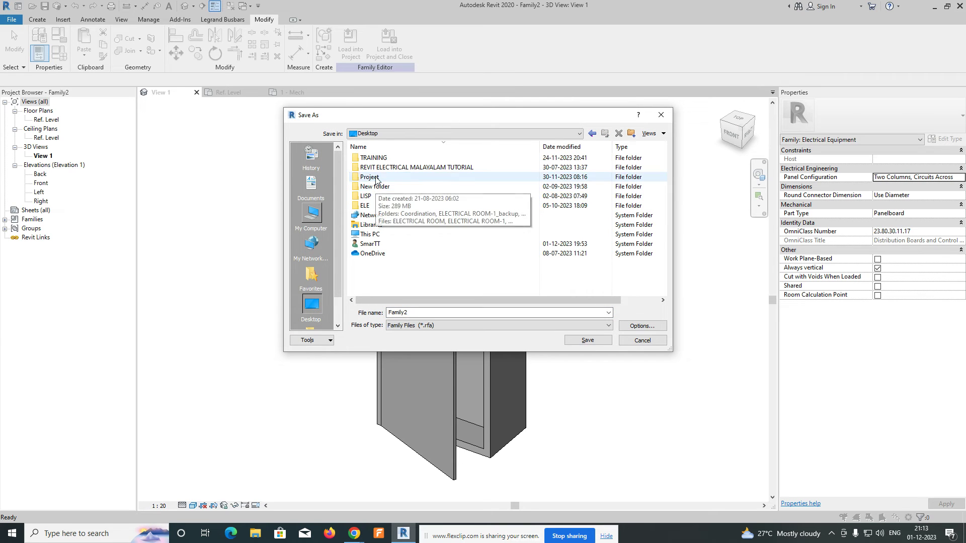
{"action": "double_click", "coordinate": [377, 180]}
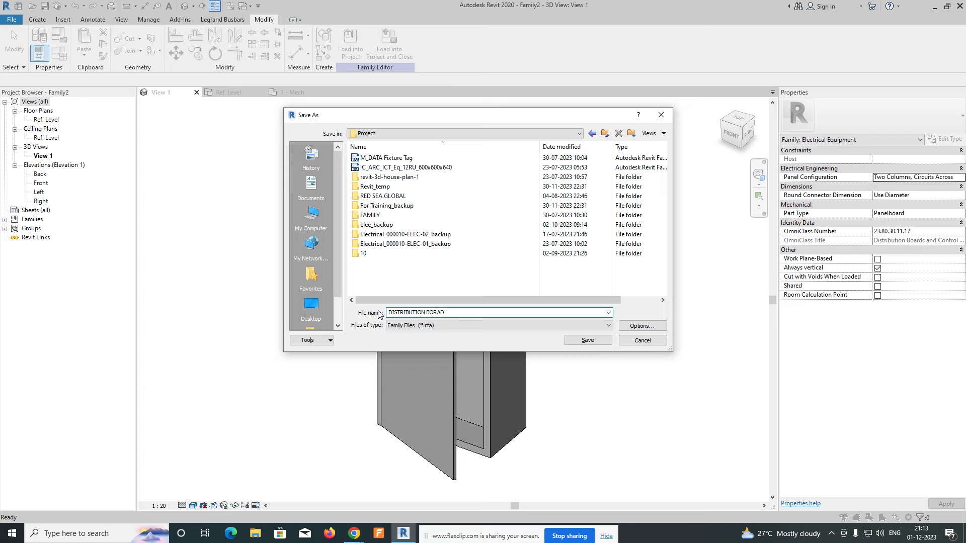
{"action": "left_click", "coordinate": [586, 340]}
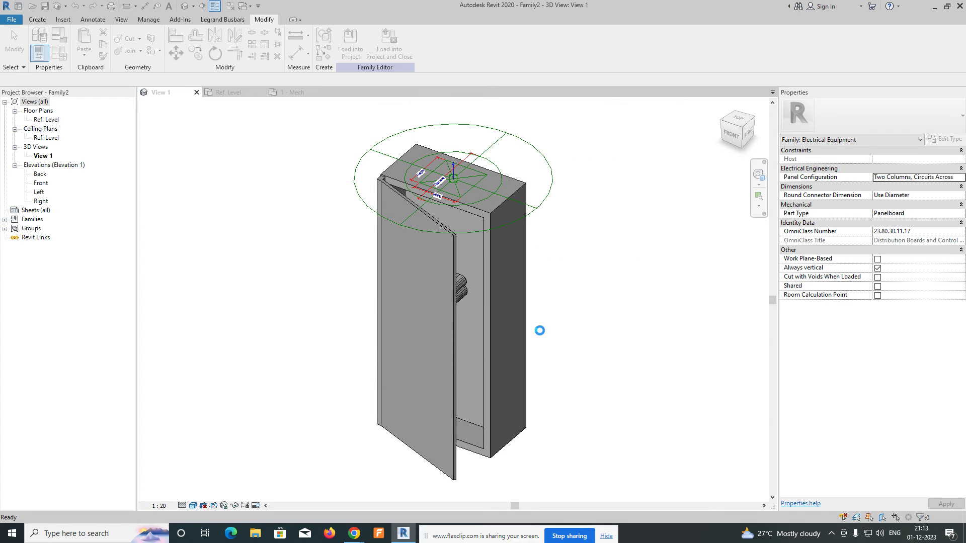
Load the distribution board family into the project without placing an instance
{"action": "left_click", "coordinate": [351, 46]}
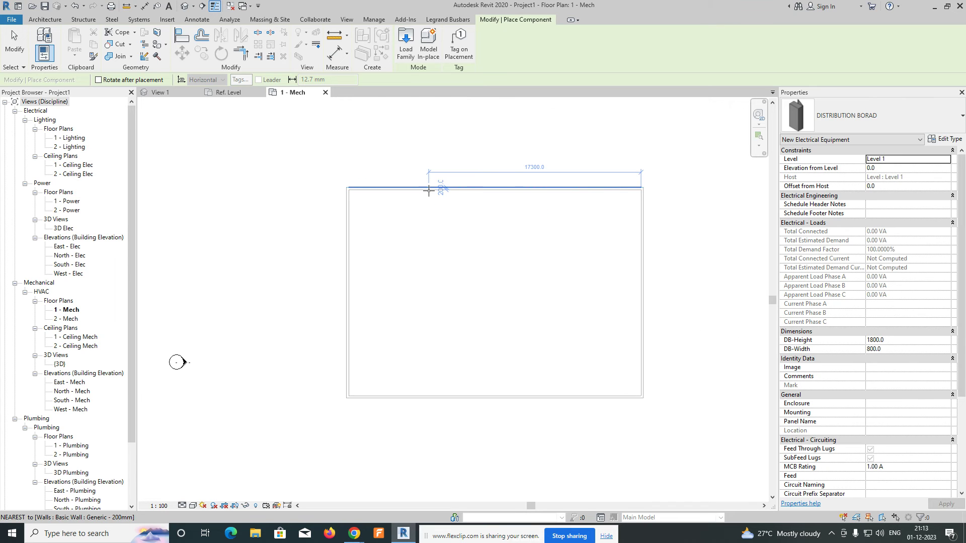
{"action": "scroll", "coordinate": [429, 192], "scroll_direction": "up", "scroll_amount": 1}
{"action": "key", "text": "Escape"}
{"action": "key", "text": "Escape"}
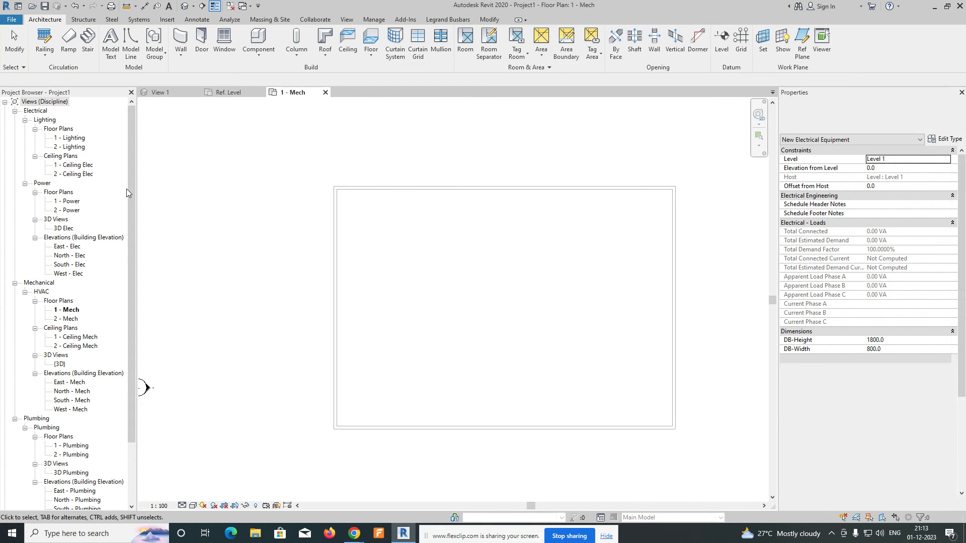
Place two DISTRIBUTION BORAD instances inside the upper wall in the 1 - Power plan, about 15900 and 8800 mm from the right wall
{"action": "double_click", "coordinate": [67, 200]}
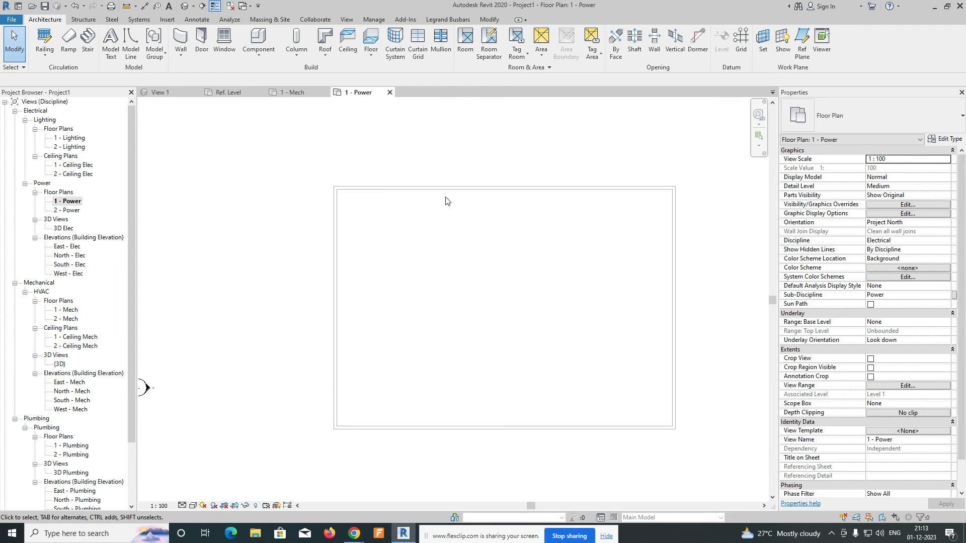
{"action": "left_click", "coordinate": [139, 19]}
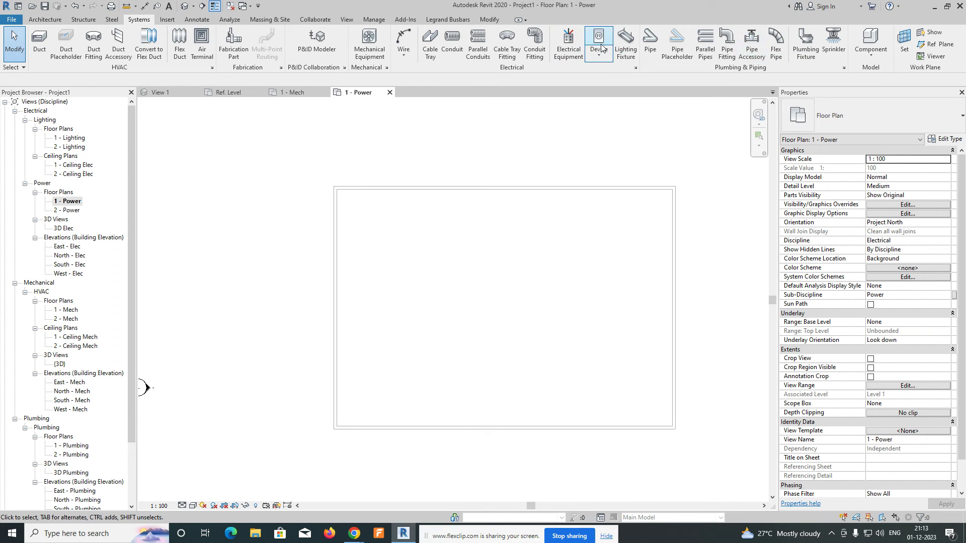
{"action": "left_click", "coordinate": [569, 44]}
{"action": "scroll", "coordinate": [443, 191], "scroll_direction": "up", "scroll_amount": 3}
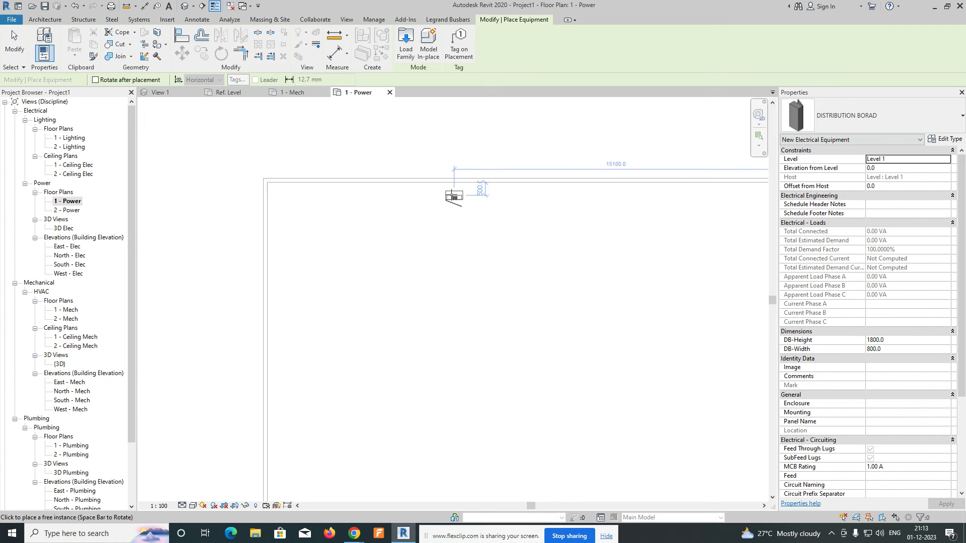
{"action": "left_click", "coordinate": [435, 187]}
{"action": "scroll", "coordinate": [591, 201], "scroll_direction": "down", "scroll_amount": 2}
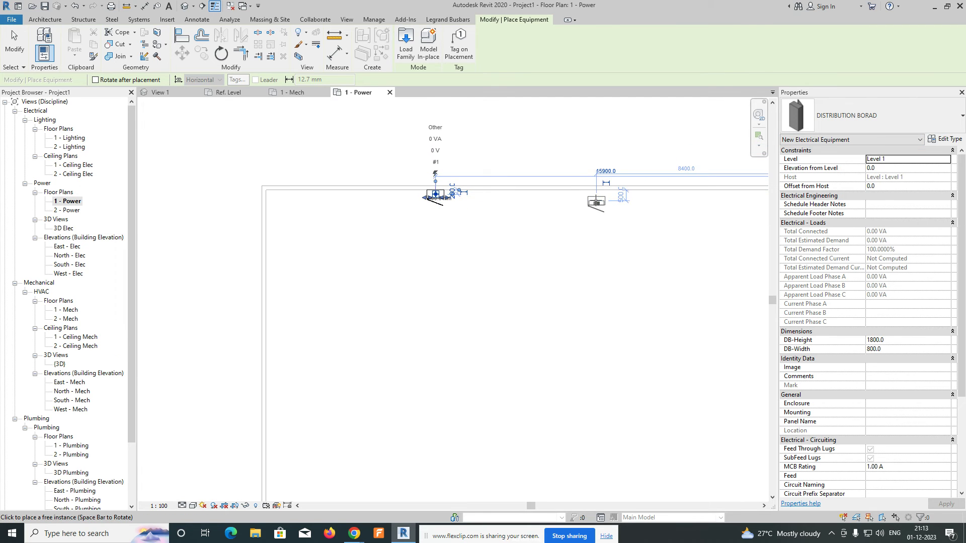
{"action": "scroll", "coordinate": [586, 198], "scroll_direction": "up", "scroll_amount": 1}
{"action": "left_click", "coordinate": [583, 197]}
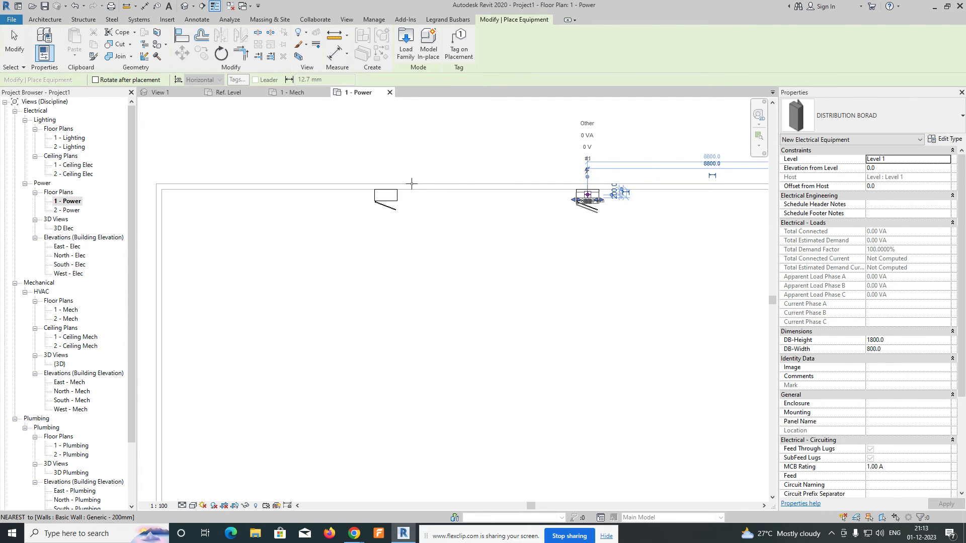
{"action": "key", "text": "Escape"}
{"action": "key", "text": "Escape"}
Isolate the two distribution boards and their wall segment in a 3D view with a section box
{"action": "left_click_drag", "start_coordinate": [318, 151], "coordinate": [654, 297]}
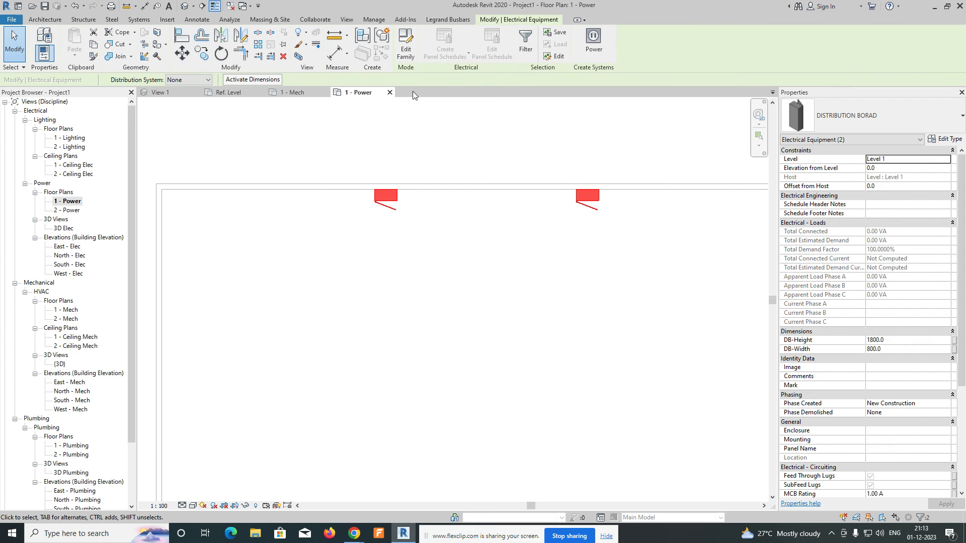
{"action": "left_click", "coordinate": [298, 57]}
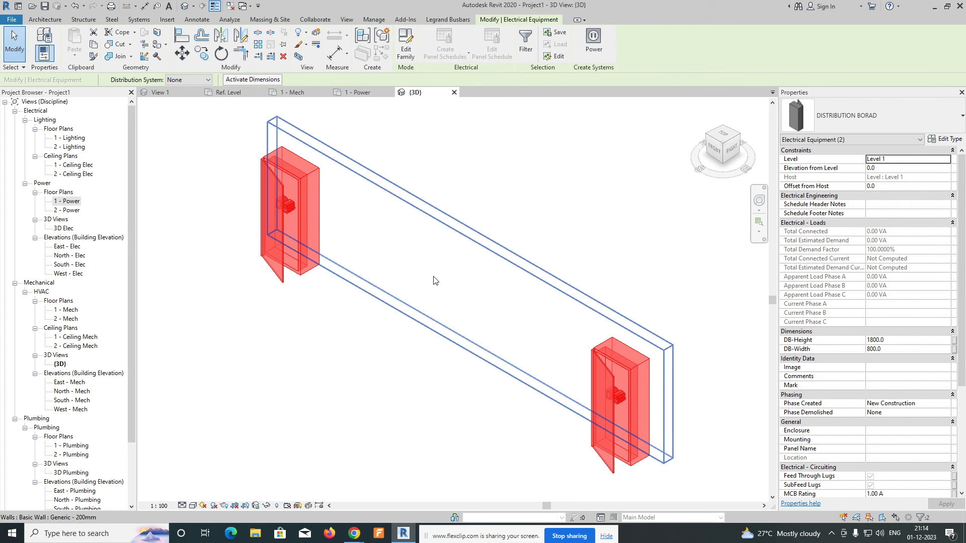
{"action": "key", "text": "Escape"}
{"action": "middle_click_drag", "start_coordinate": [536, 220], "coordinate": [271, 452], "text": "shift"}
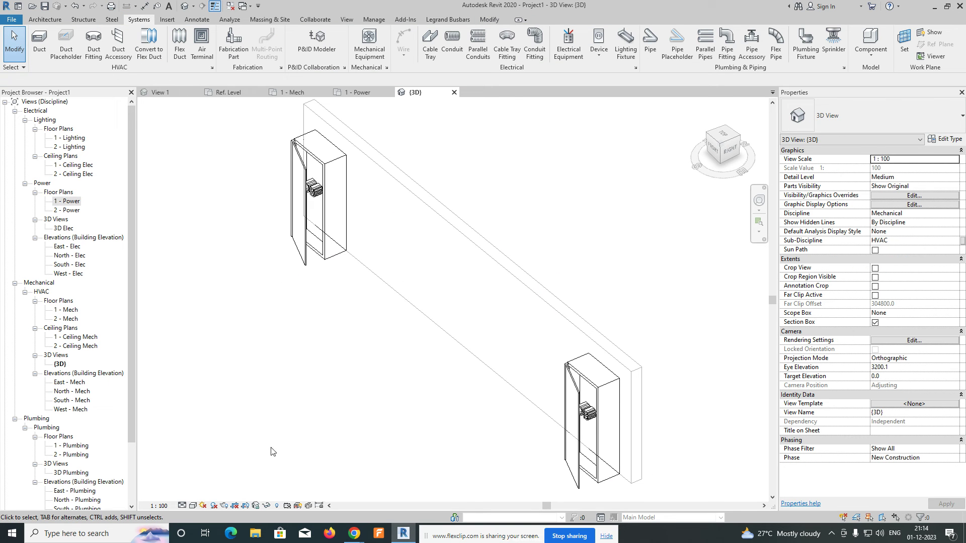
Set the 3D view's visual style to Consistent Colors
{"action": "left_click", "coordinate": [194, 506]}
{"action": "left_click", "coordinate": [232, 465]}
{"action": "middle_click_drag", "start_coordinate": [331, 431], "coordinate": [301, 400], "text": "shift"}
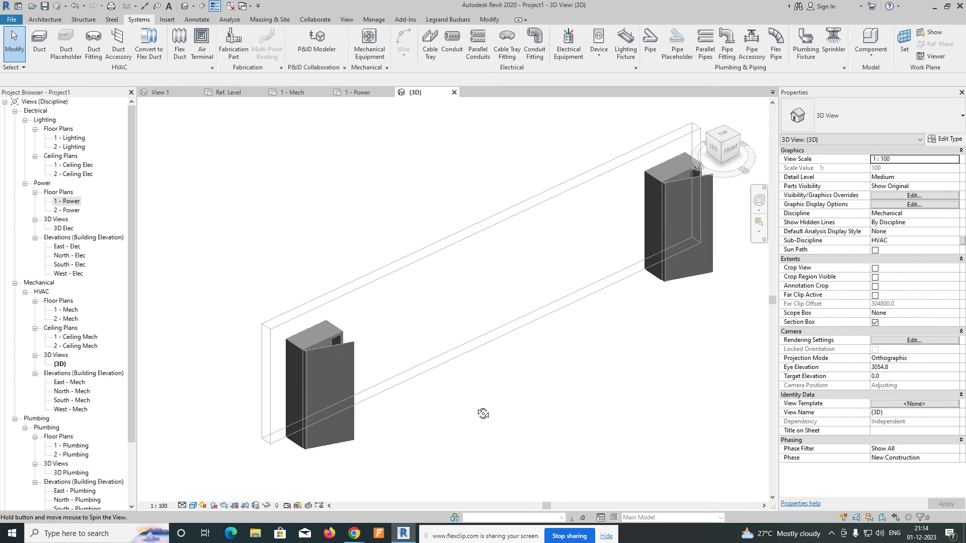
{"action": "left_click", "coordinate": [192, 506]}
{"action": "left_click", "coordinate": [216, 475]}
{"action": "middle_click_drag", "start_coordinate": [416, 442], "coordinate": [294, 205], "text": "shift"}
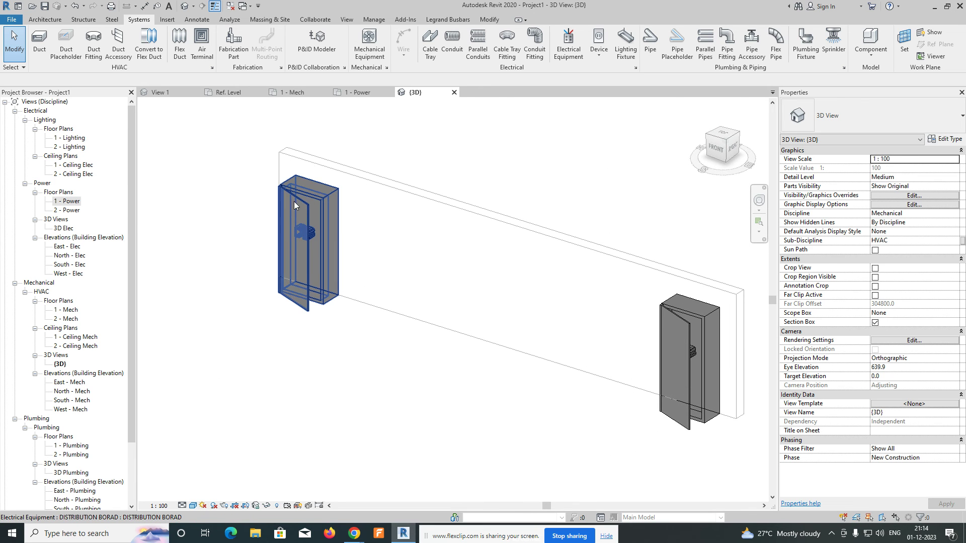
Inspect the left distribution board's properties in 3D and compare it with the model in the family view
{"action": "left_click", "coordinate": [295, 204]}
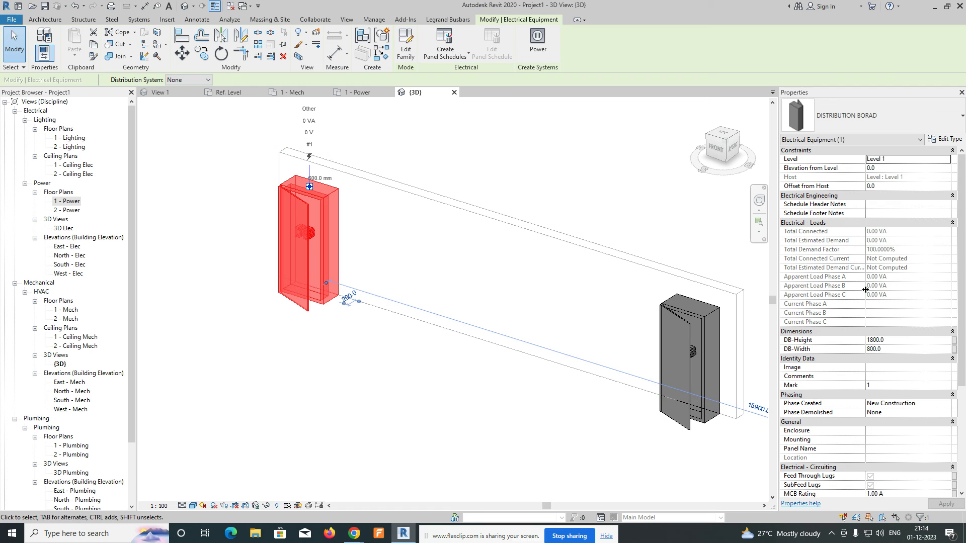
{"action": "left_click", "coordinate": [415, 347]}
{"action": "middle_click_drag", "start_coordinate": [416, 347], "coordinate": [294, 103], "text": "shift"}
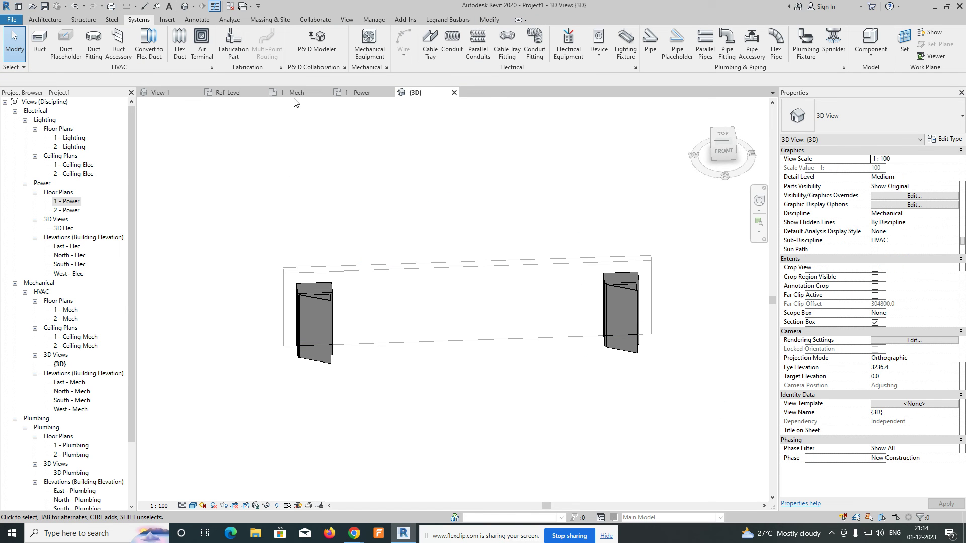
{"action": "left_click", "coordinate": [173, 93]}
{"action": "middle_click_drag", "start_coordinate": [304, 232], "coordinate": [259, 137], "text": "shift"}
Try to draw a cable tray from Connector 2 of the left distribution board in the 1 - Power plan
{"action": "left_click", "coordinate": [368, 94]}
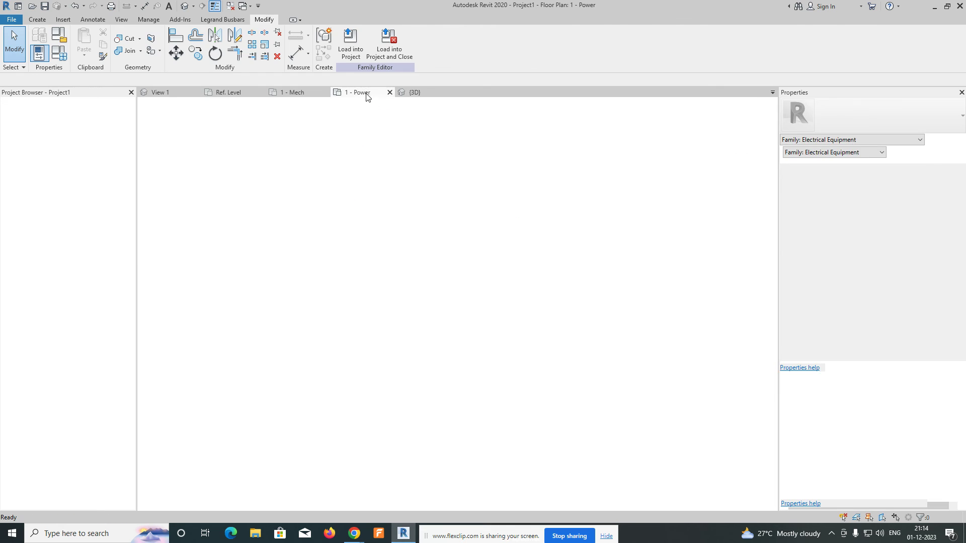
{"action": "left_click", "coordinate": [398, 206]}
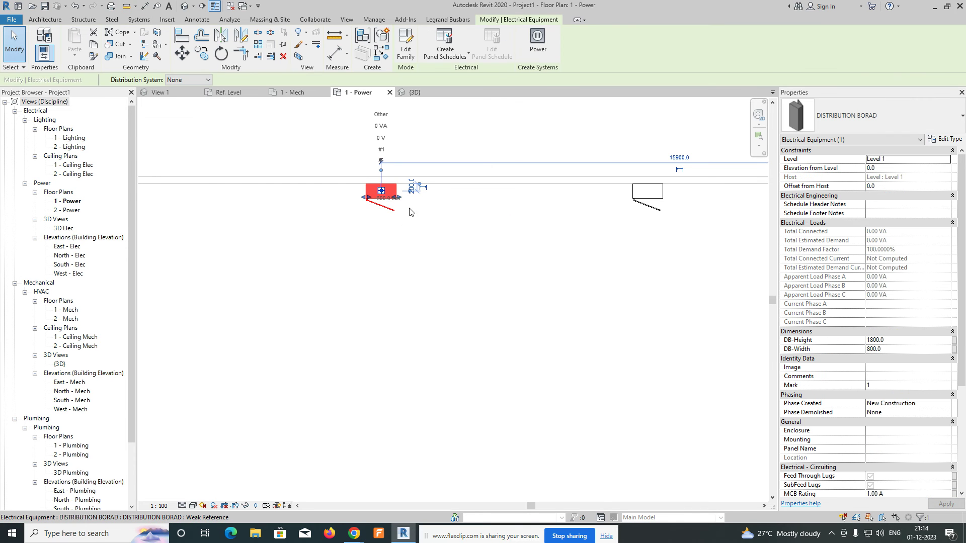
{"action": "scroll", "coordinate": [406, 209], "scroll_direction": "up", "scroll_amount": 2}
{"action": "middle_click_drag", "start_coordinate": [406, 151], "coordinate": [410, 183]}
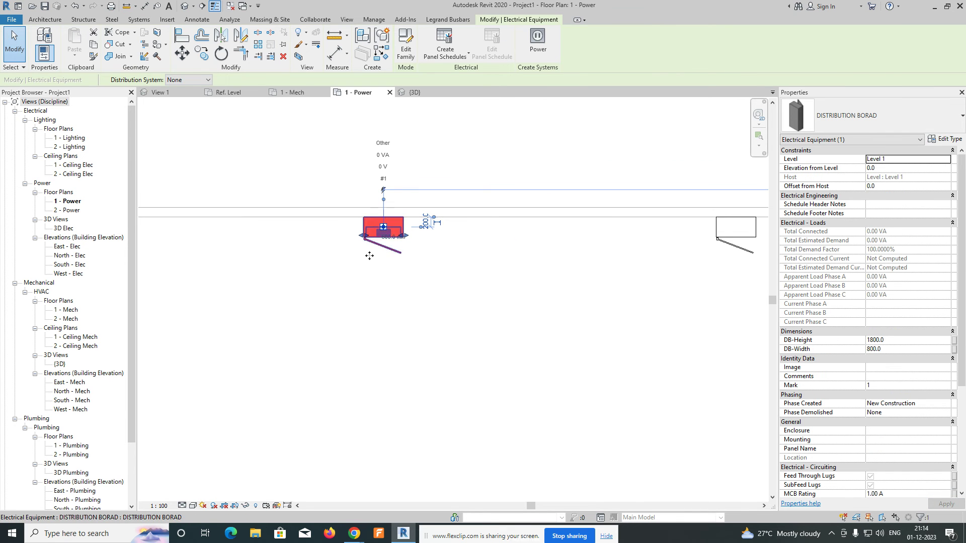
{"action": "left_click", "coordinate": [425, 248]}
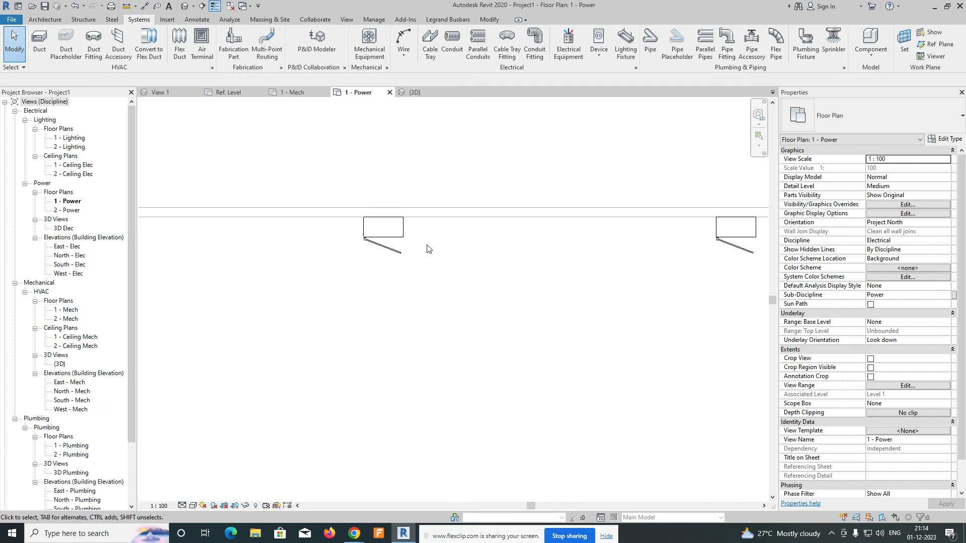
{"action": "left_click", "coordinate": [399, 233]}
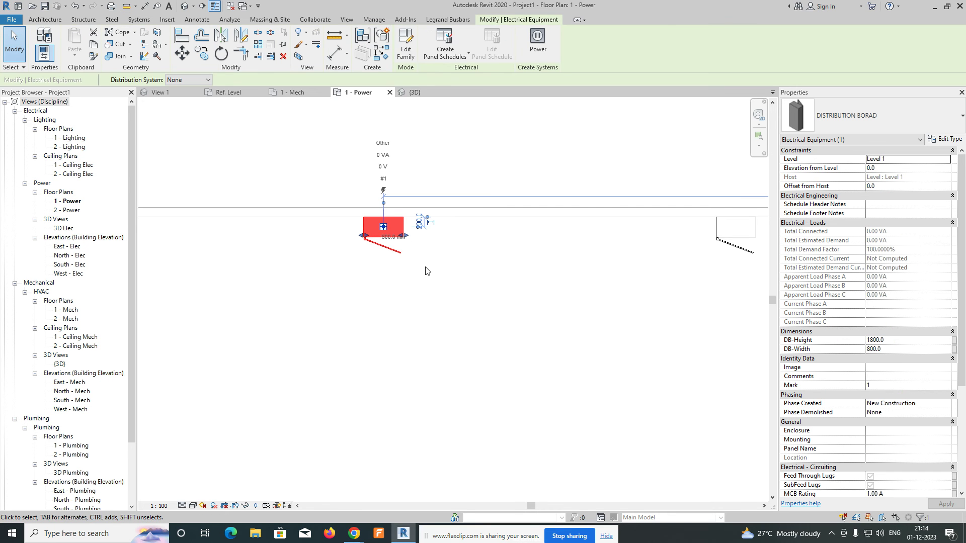
{"action": "right_click", "coordinate": [385, 232]}
{"action": "left_click", "coordinate": [408, 275]}
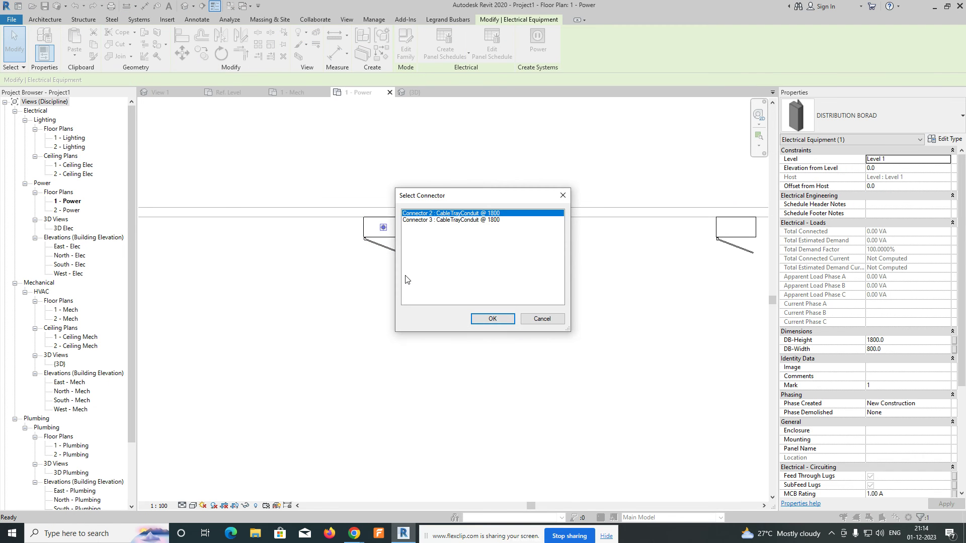
{"action": "left_click", "coordinate": [484, 320]}
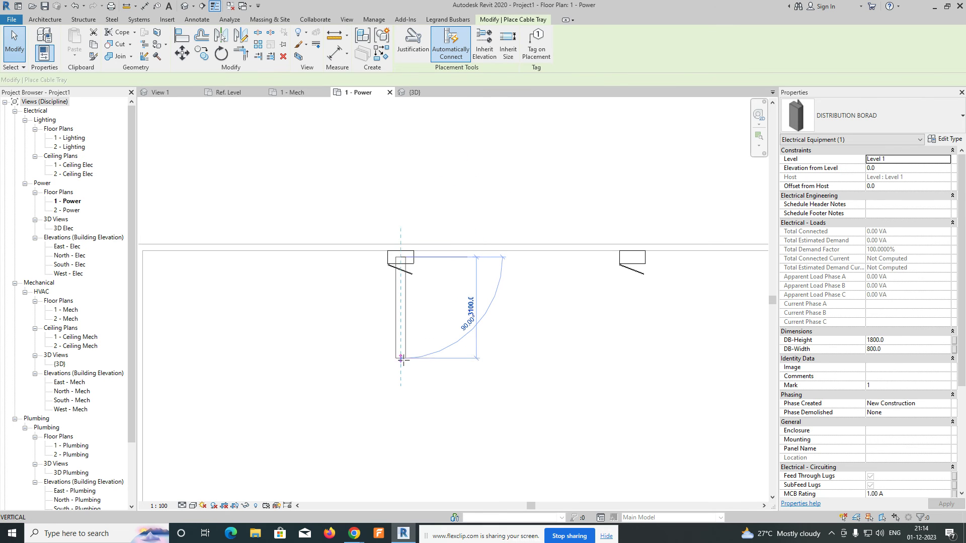
{"action": "left_click", "coordinate": [403, 372]}
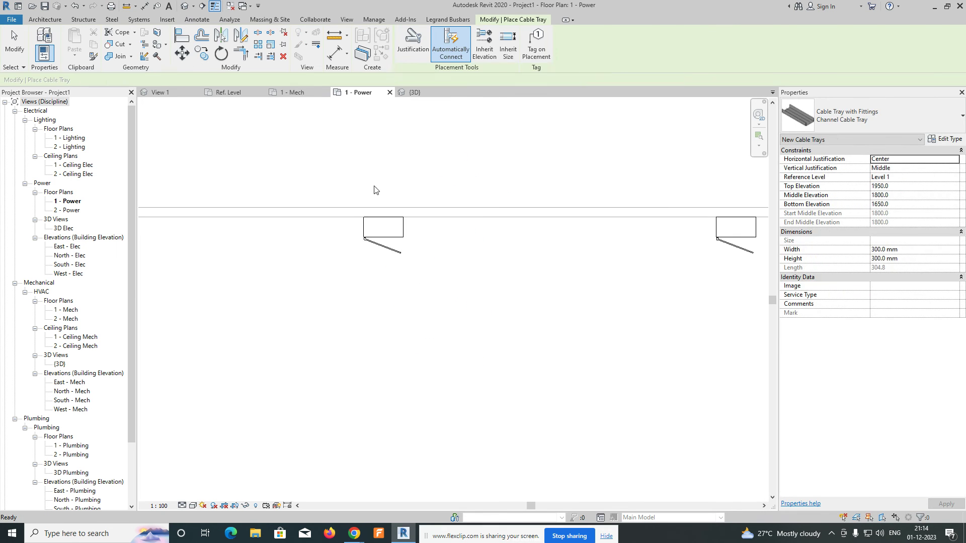
{"action": "key", "text": "Escape"}
Create a building section through the wall just left of the left distribution board, facing the board, and open its view
{"action": "left_click", "coordinate": [202, 6]}
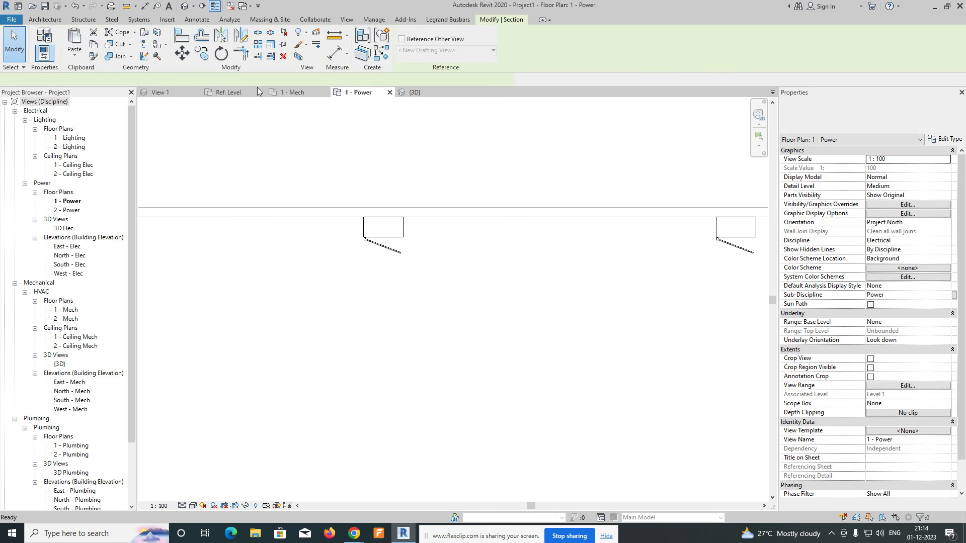
{"action": "left_click", "coordinate": [334, 171]}
{"action": "left_click", "coordinate": [334, 360]}
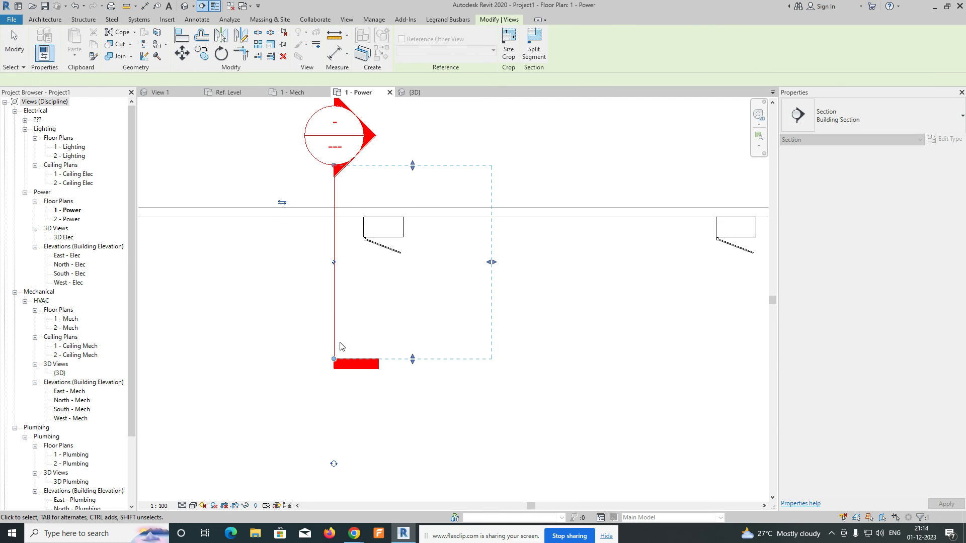
{"action": "key", "text": "Escape"}
{"action": "right_click", "coordinate": [336, 316]}
{"action": "left_click", "coordinate": [386, 110]}
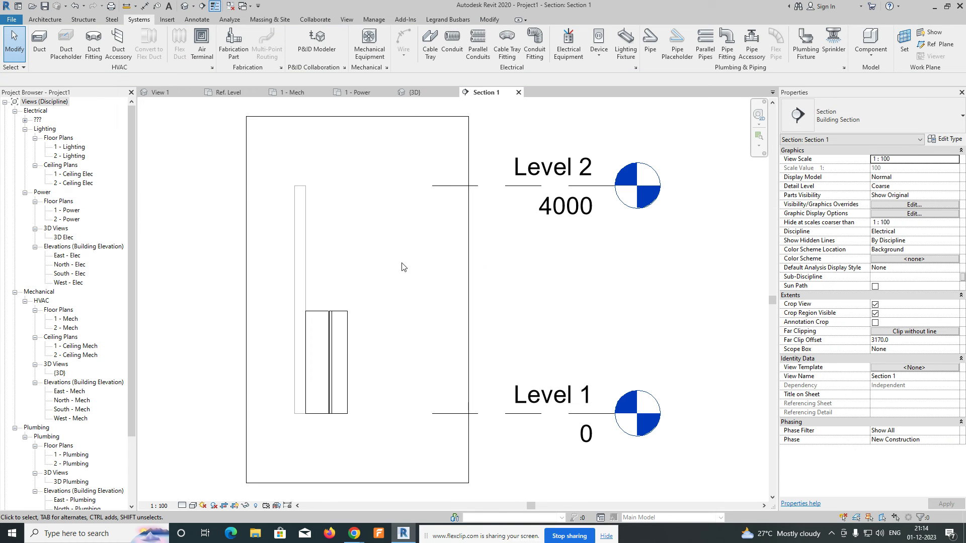
Draw a 300 x 300 mm cable tray from the board's Connector 2 up near Level 2 and horizontally away from the wall; show the section in Fine detail
{"action": "left_click", "coordinate": [318, 322]}
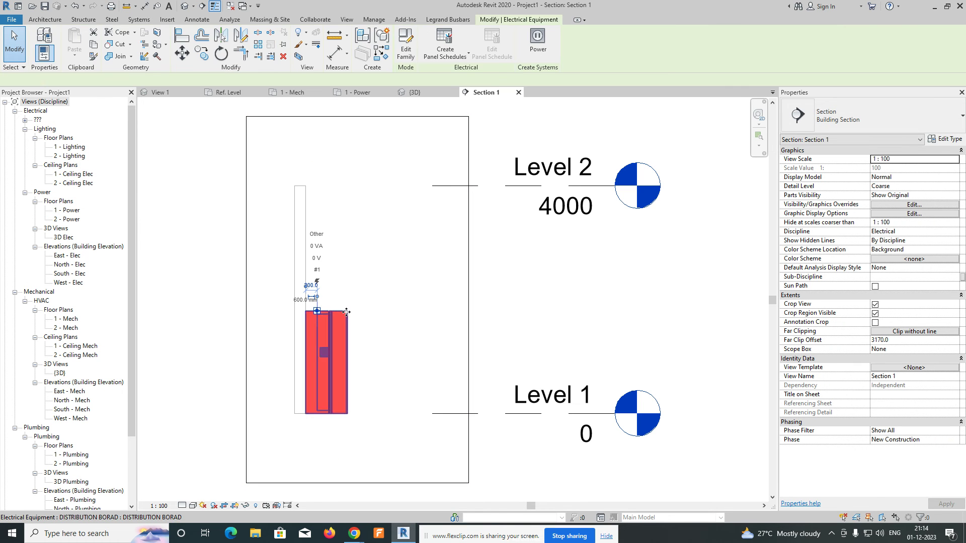
{"action": "right_click", "coordinate": [317, 310]}
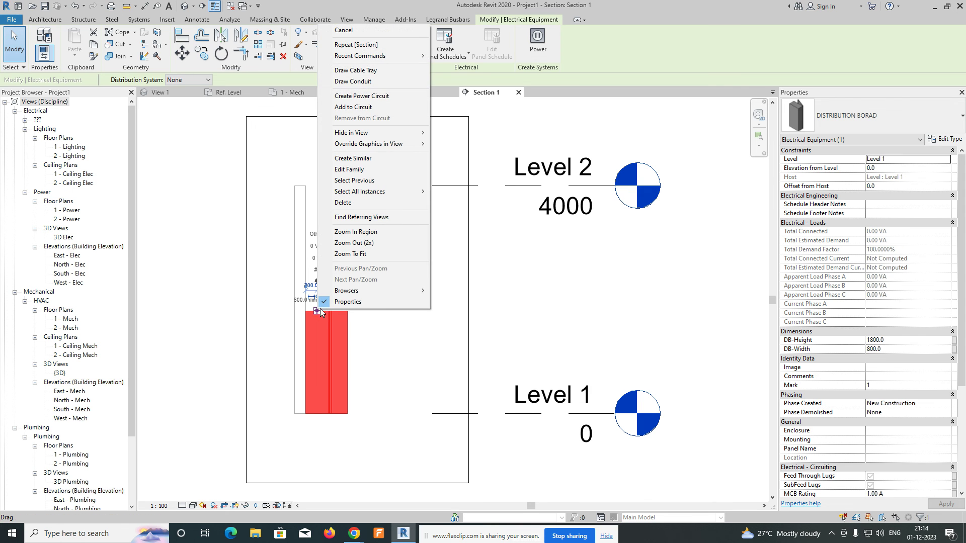
{"action": "left_click", "coordinate": [360, 71]}
{"action": "left_click", "coordinate": [494, 320]}
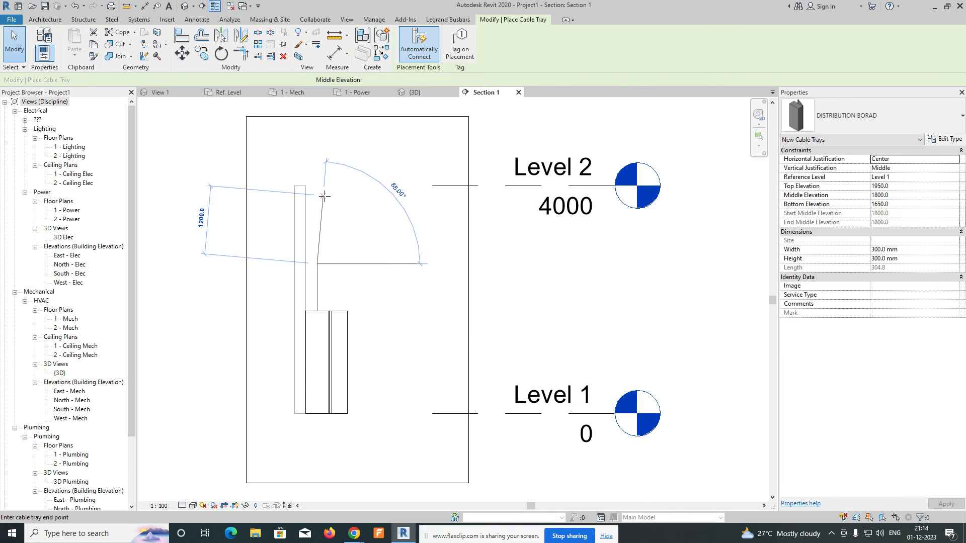
{"action": "left_click", "coordinate": [323, 193]}
{"action": "left_click", "coordinate": [421, 192]}
{"action": "key", "text": "Escape"}
{"action": "key", "text": "Escape"}
{"action": "left_click", "coordinate": [182, 505]}
{"action": "left_click", "coordinate": [191, 495]}
Isolate the board and its cable tray in a 3D section box and set the 3D view's detail level to Fine
{"action": "left_click_drag", "start_coordinate": [166, 145], "coordinate": [445, 441]}
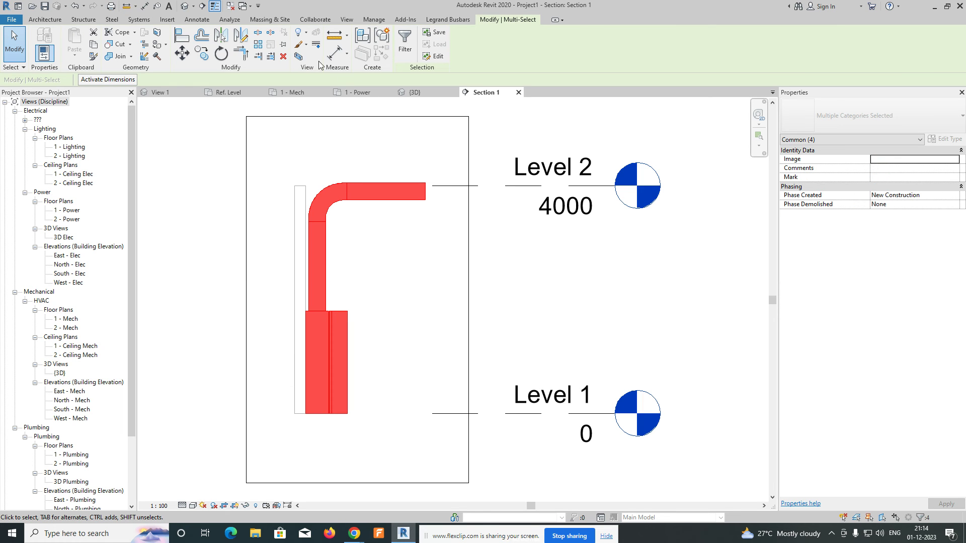
{"action": "left_click", "coordinate": [298, 56]}
{"action": "left_click", "coordinate": [603, 328]}
{"action": "middle_click_drag", "start_coordinate": [583, 319], "coordinate": [490, 312], "text": "shift"}
{"action": "left_click", "coordinate": [183, 505]}
{"action": "left_click", "coordinate": [194, 496]}
{"action": "scroll", "coordinate": [504, 252], "scroll_direction": "up", "scroll_amount": 2}
{"action": "middle_click_drag", "start_coordinate": [504, 251], "coordinate": [463, 229], "text": "shift"}
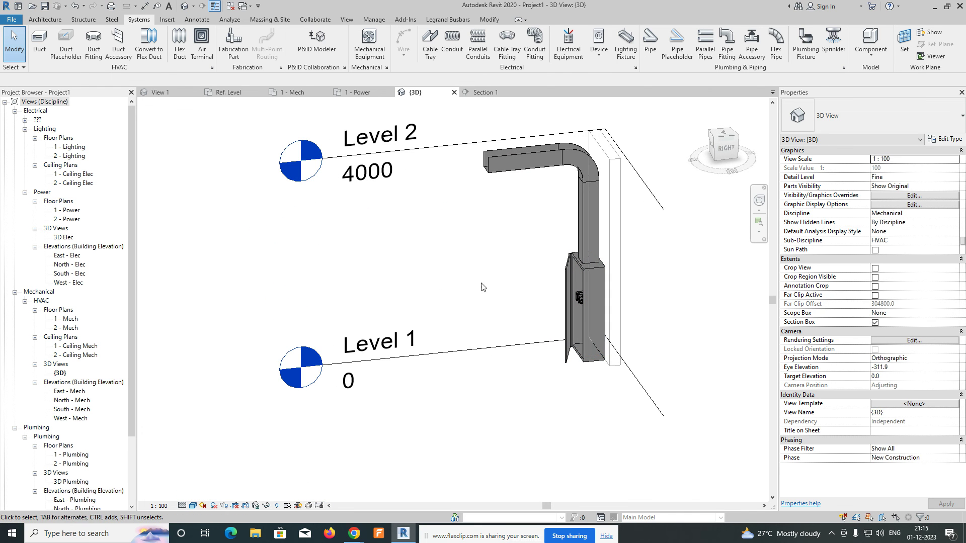
Move the section line in the 1 - Power plan to just left of the right distribution board and reopen Section 1
{"action": "left_click", "coordinate": [358, 92]}
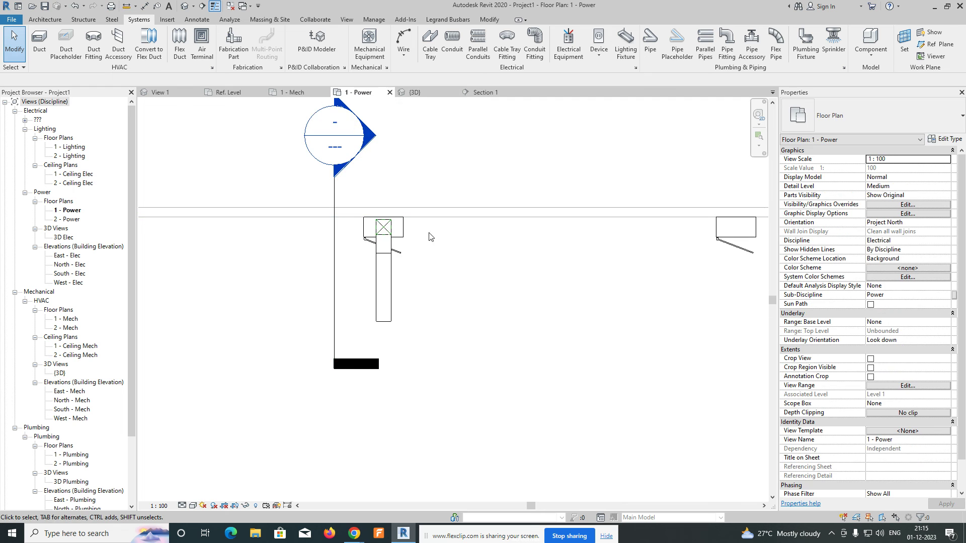
{"action": "middle_click_drag", "start_coordinate": [595, 238], "coordinate": [483, 237]}
{"action": "scroll", "coordinate": [206, 199], "scroll_direction": "down", "scroll_amount": 3}
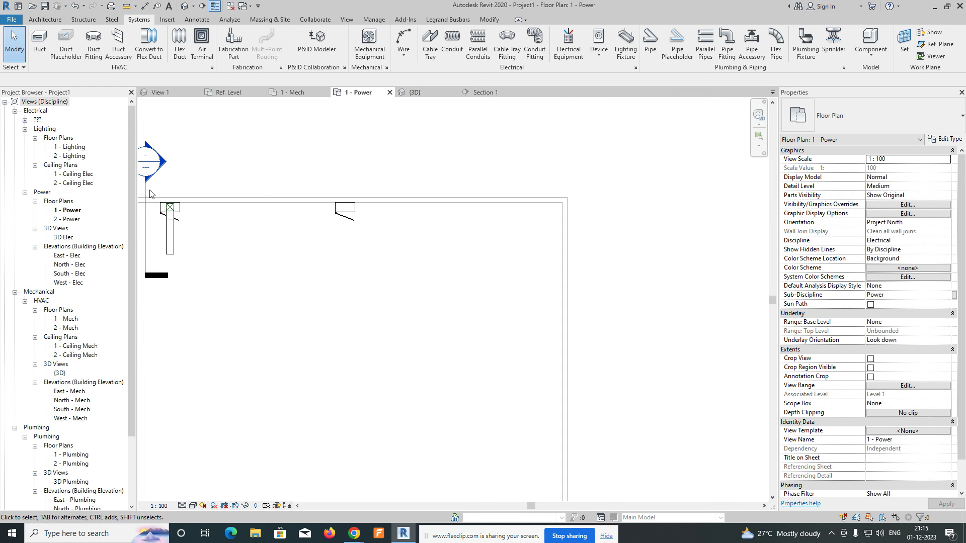
{"action": "left_click", "coordinate": [145, 218]}
{"action": "left_click_drag", "start_coordinate": [145, 222], "coordinate": [323, 236]}
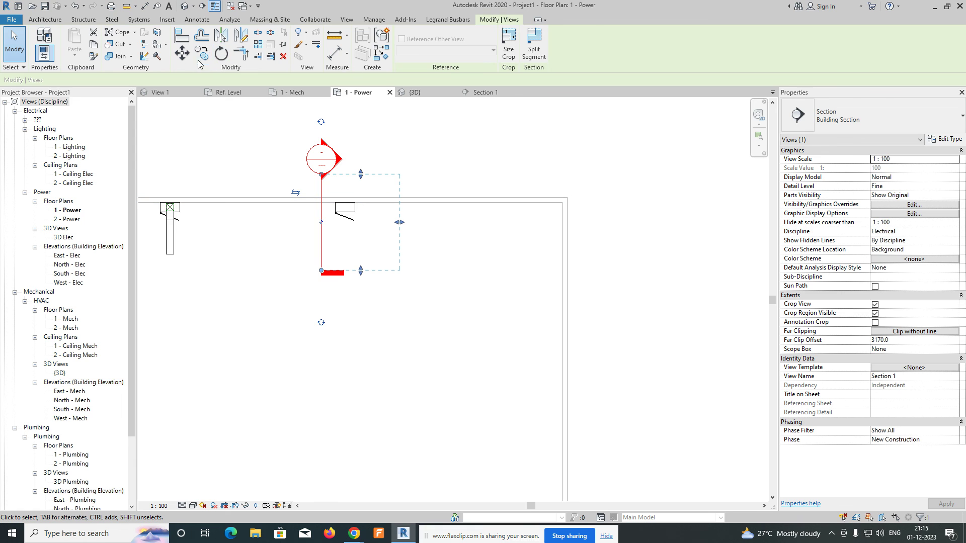
{"action": "left_click", "coordinate": [497, 92]}
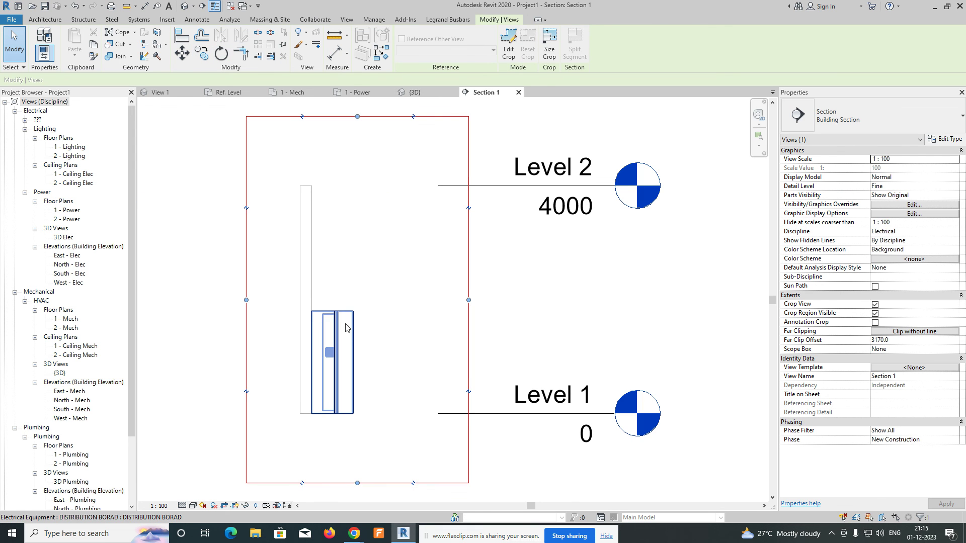
Draw a vertical 155 mm conduit above the right distribution board, starting from its Connector 2, up to about 3660 mm elevation
{"action": "left_click", "coordinate": [325, 317]}
{"action": "right_click", "coordinate": [323, 313]}
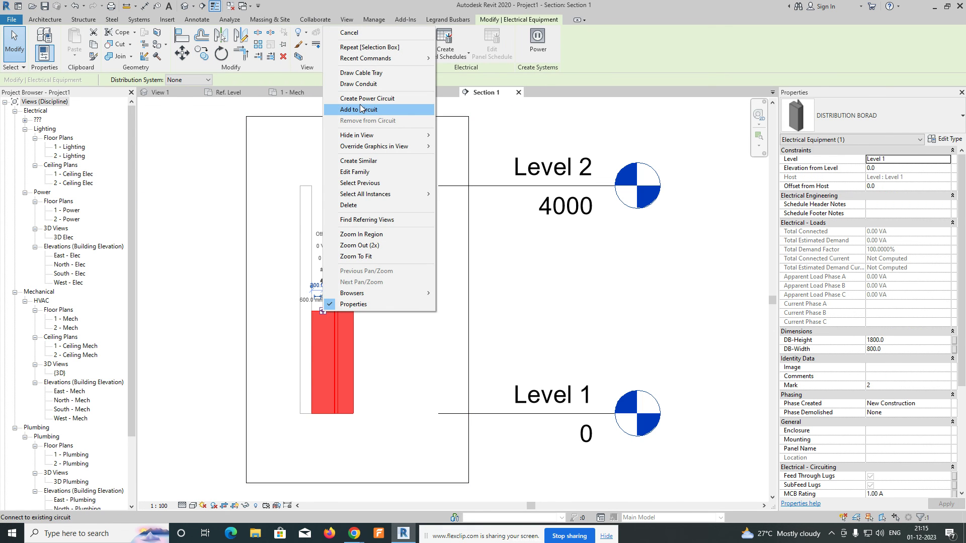
{"action": "left_click", "coordinate": [361, 85]}
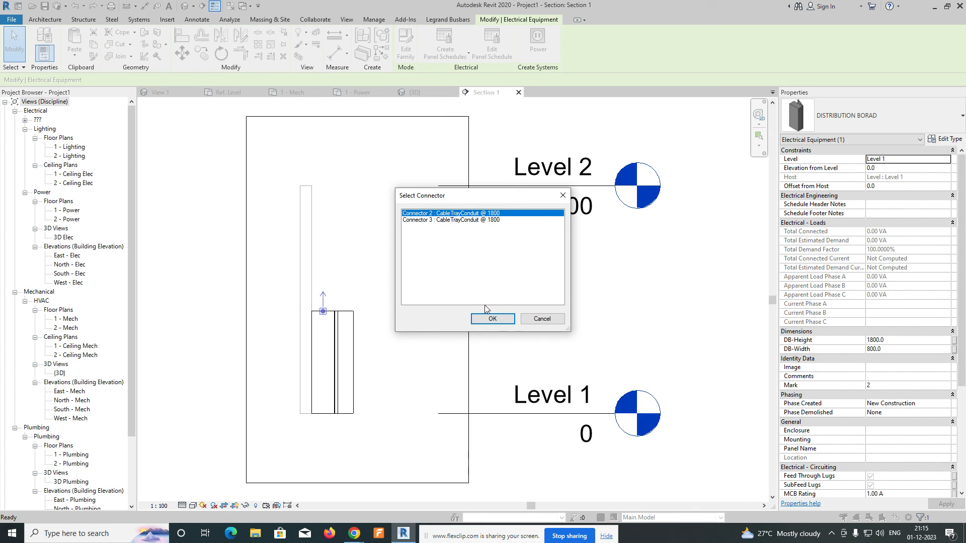
{"action": "left_click", "coordinate": [492, 319]}
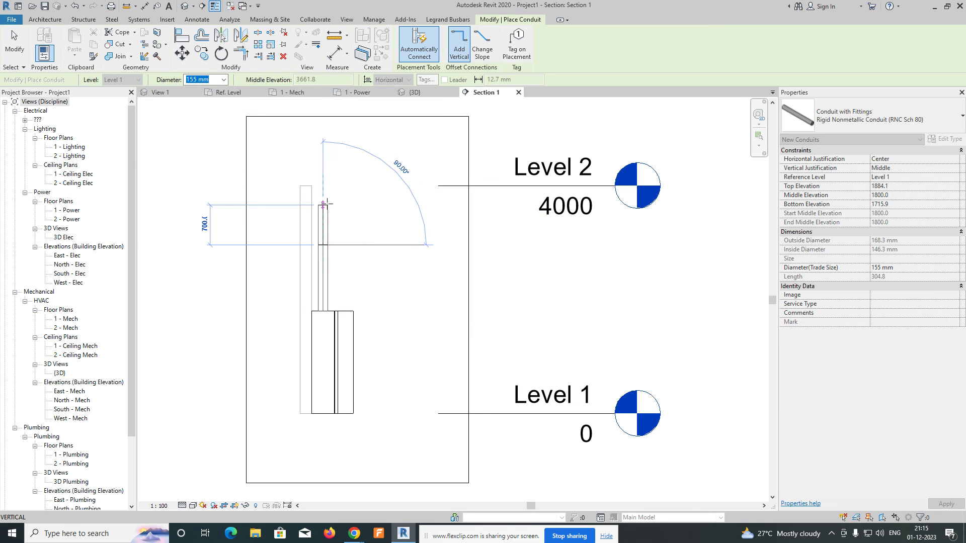
{"action": "left_click", "coordinate": [327, 207]}
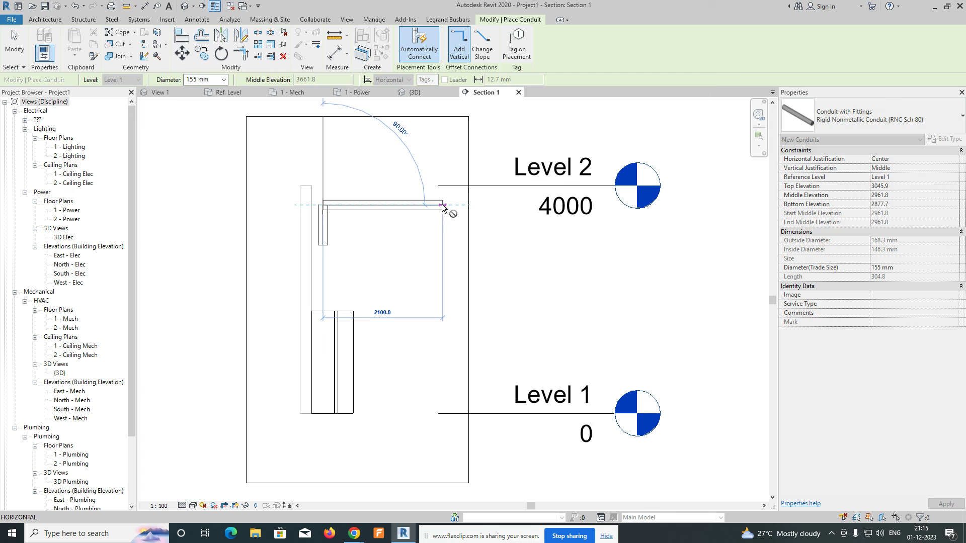
{"action": "key", "text": "Escape"}
{"action": "key", "text": "Escape"}
Stretch the conduit's lower end down to the top of the distribution board and attach it to the board's connector
{"action": "left_click", "coordinate": [324, 236]}
{"action": "left_click_drag", "start_coordinate": [322, 245], "coordinate": [323, 312]}
{"action": "left_click", "coordinate": [493, 318]}
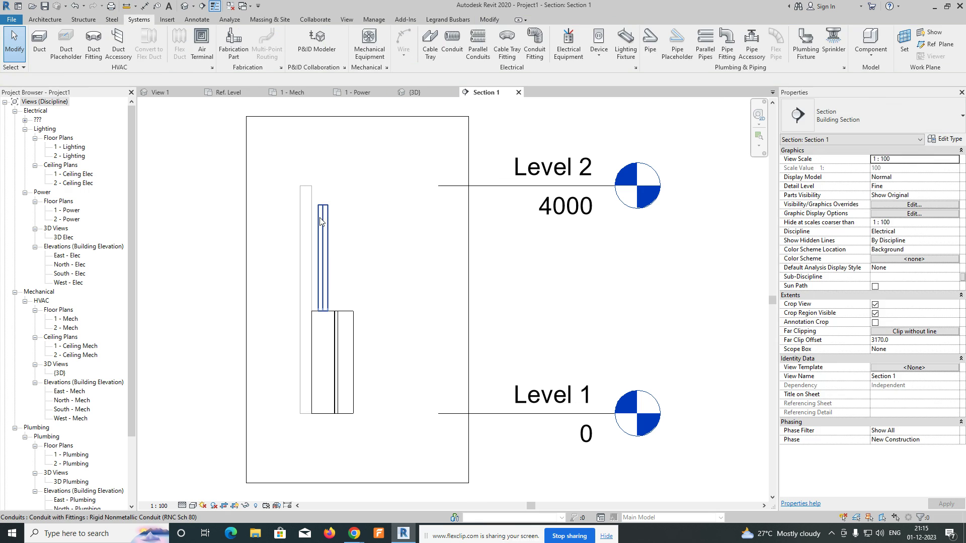
Continue the conduit horizontally from its upper end, away from the wall, with a bend at the corner
{"action": "left_click", "coordinate": [328, 210]}
{"action": "right_click", "coordinate": [326, 208]}
{"action": "left_click", "coordinate": [362, 250]}
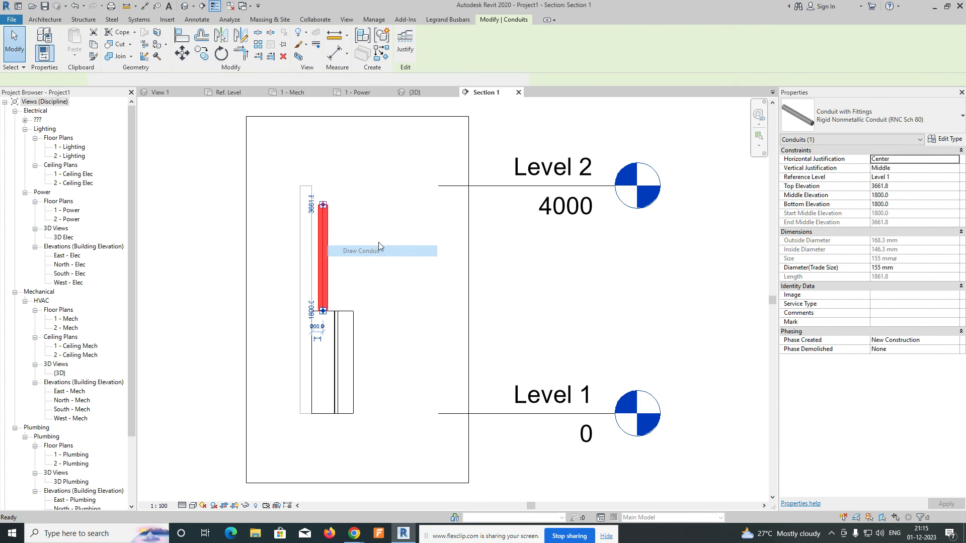
{"action": "left_click", "coordinate": [455, 205]}
{"action": "key", "text": "Escape"}
{"action": "key", "text": "Escape"}
Isolate the right distribution board and its bent conduit in a 3D section box and inspect the connection
{"action": "left_click_drag", "start_coordinate": [272, 173], "coordinate": [492, 447]}
{"action": "left_click", "coordinate": [415, 92]}
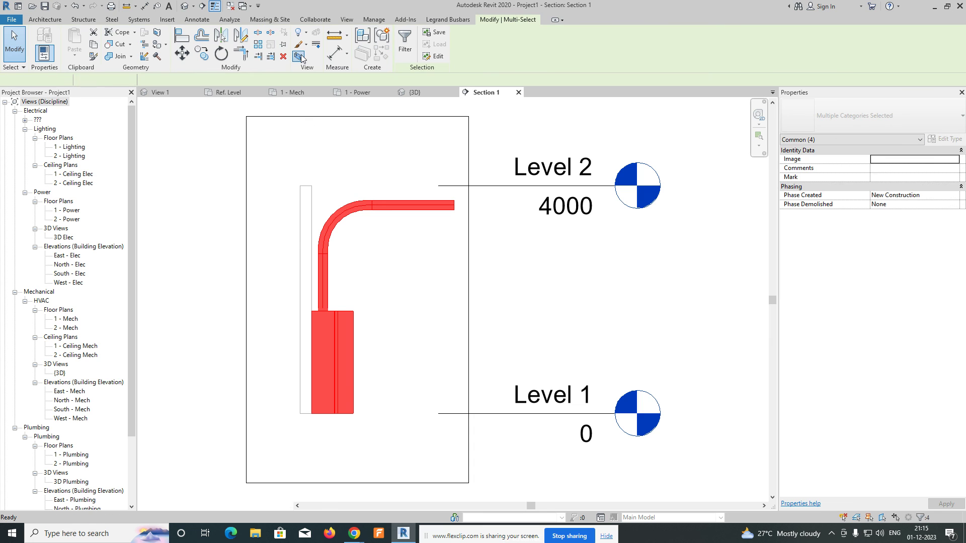
{"action": "left_click", "coordinate": [387, 300]}
{"action": "middle_click_drag", "start_coordinate": [453, 275], "coordinate": [466, 280], "text": "shift"}
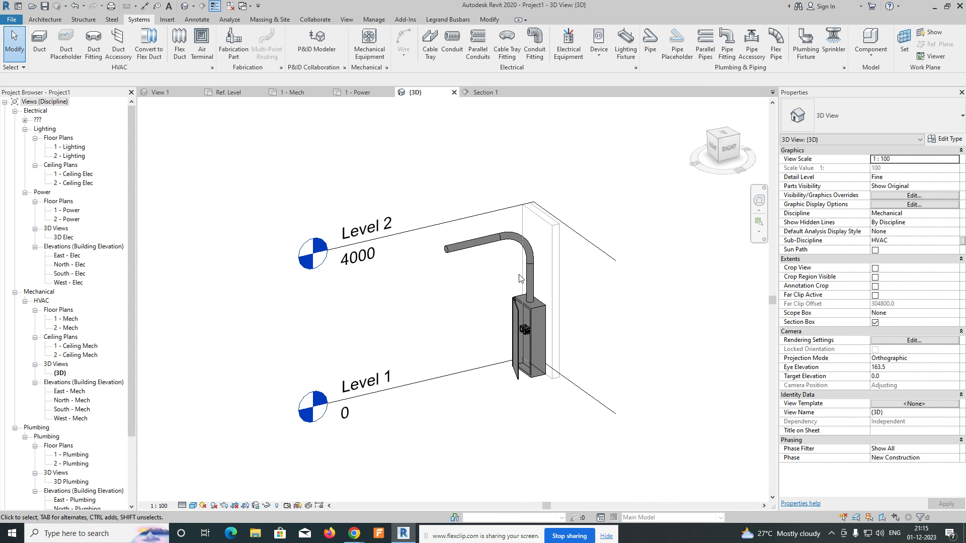
{"action": "scroll", "coordinate": [442, 271], "scroll_direction": "up", "scroll_amount": 4}
{"action": "middle_click_drag", "start_coordinate": [416, 261], "coordinate": [417, 291]}
Return to the DISTRIBUTION BORAD family's 3D view, View 1, and review the finished model with its connectors
{"action": "left_click", "coordinate": [167, 95]}
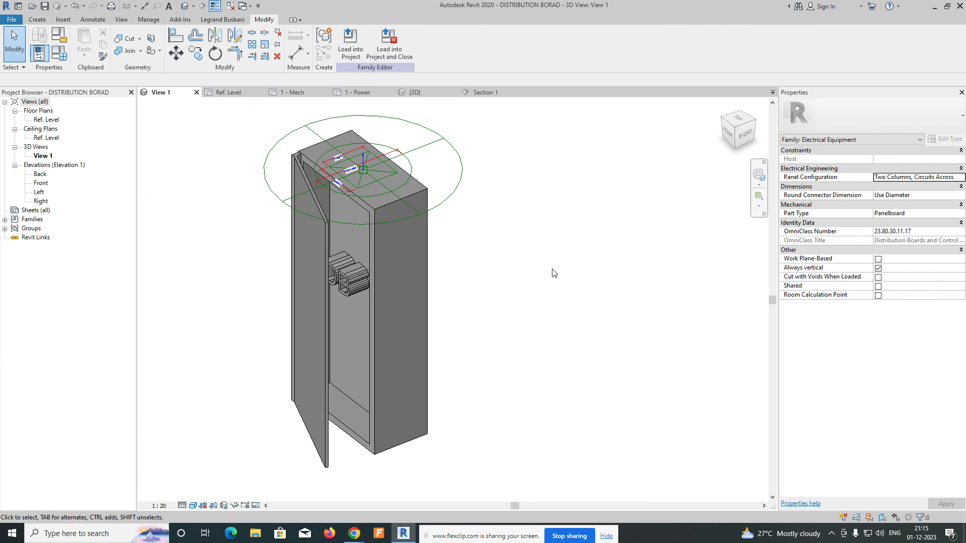
{"action": "scroll", "coordinate": [524, 269], "scroll_direction": "left", "scroll_amount": 3, "text": "shift"}
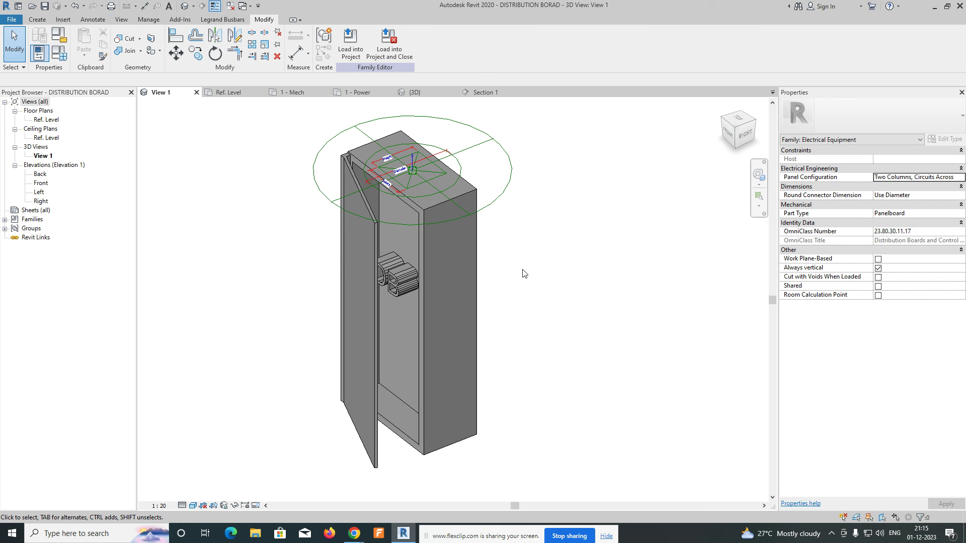
{"action": "scroll", "coordinate": [524, 274], "scroll_direction": "left", "scroll_amount": 1, "text": "shift"}
{"action": "middle_click_drag", "start_coordinate": [589, 283], "coordinate": [559, 283]}
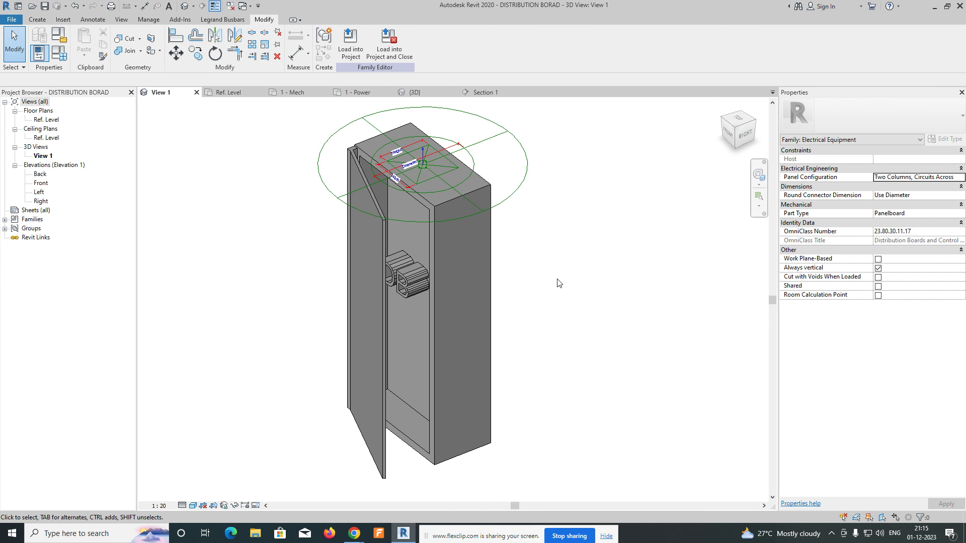